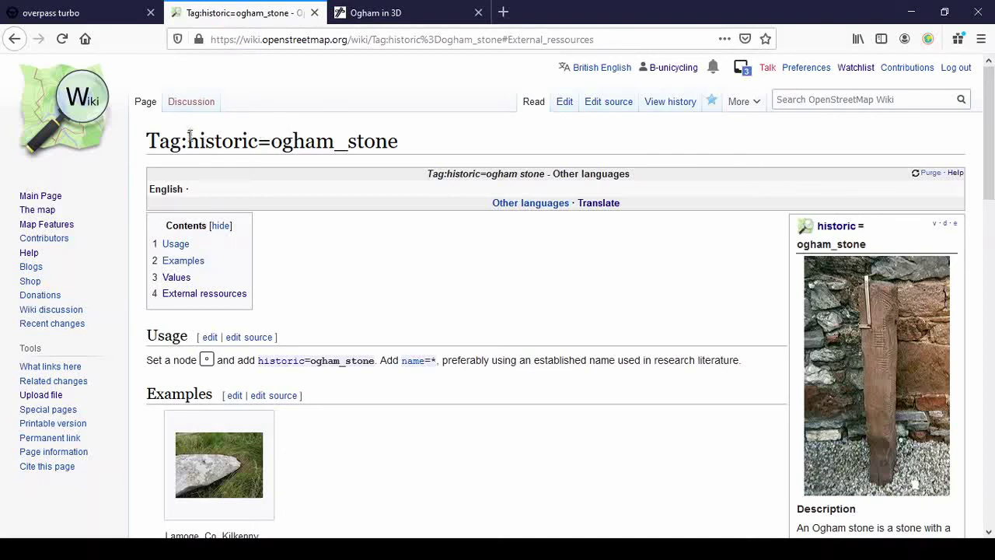
Step: Review the historic=ogham_stone wiki page from its title through the usage notes and examples to the Values table
left_click_drag(188, 137, 398, 141)
left_click(360, 208)
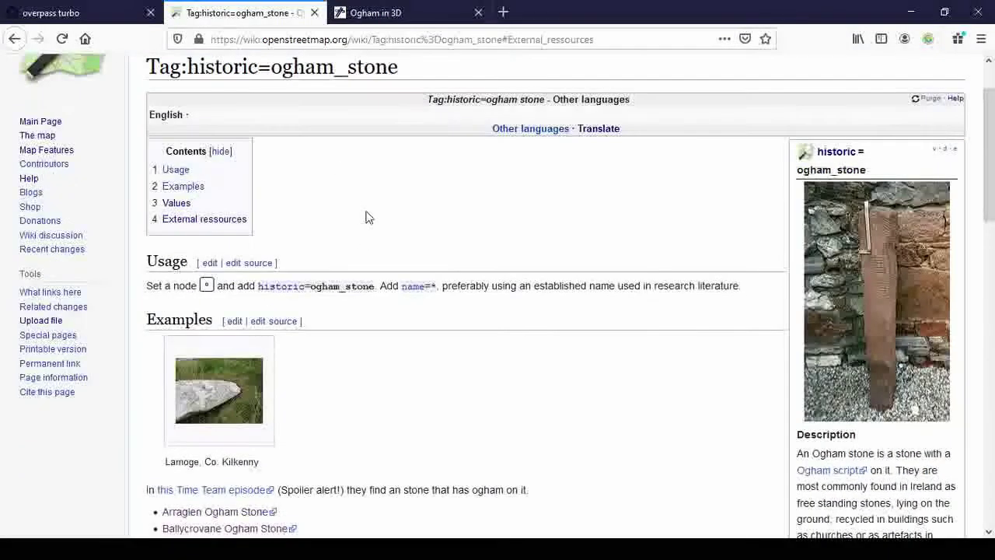
scroll(435, 210, "down", 3)
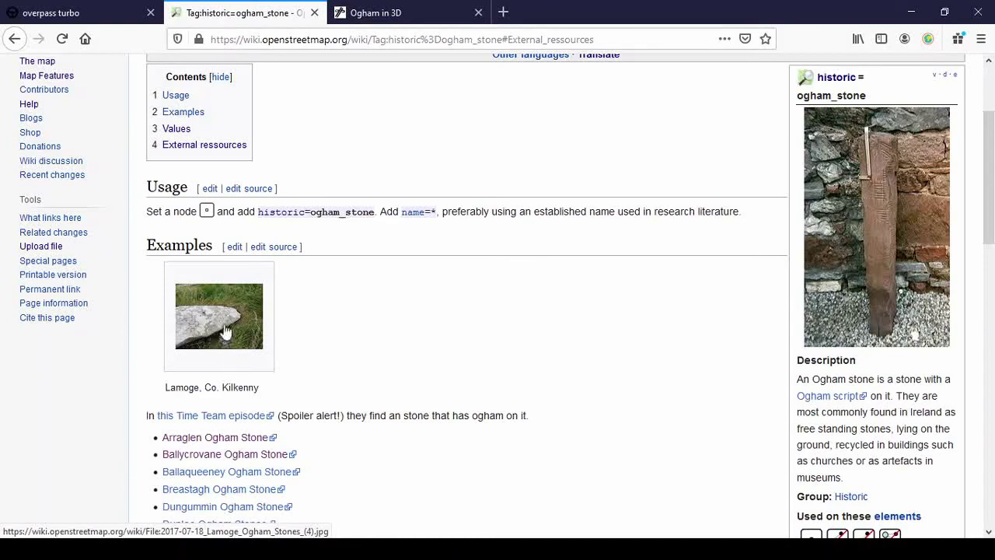
scroll(684, 342, "down", 2)
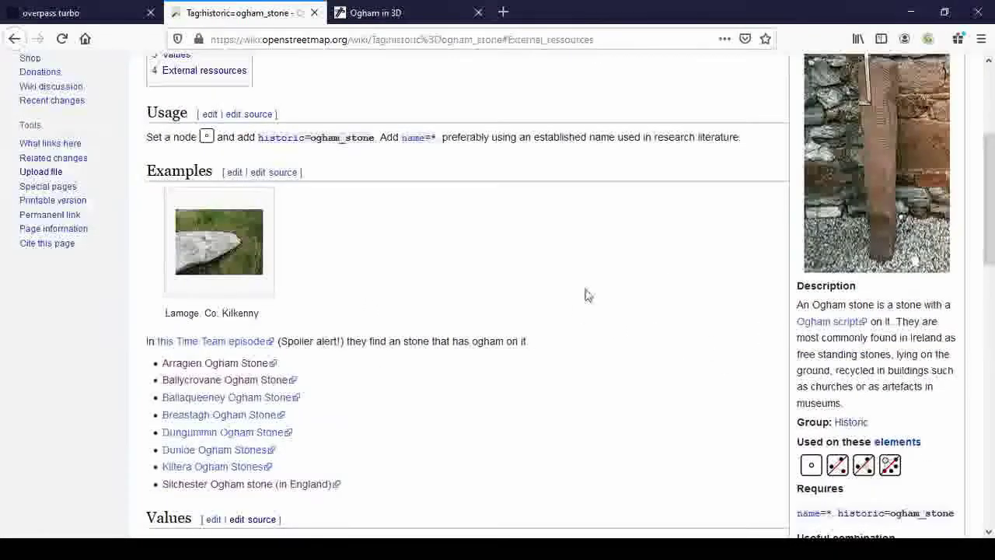
scroll(679, 260, "down", 1)
scroll(653, 159, "down", 3)
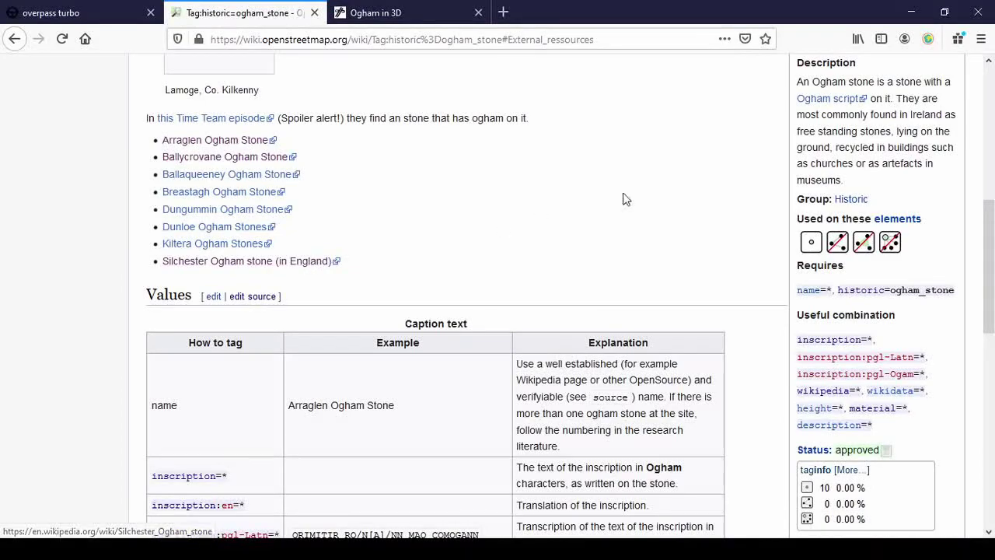
scroll(624, 198, "down", 2)
scroll(621, 130, "down", 4)
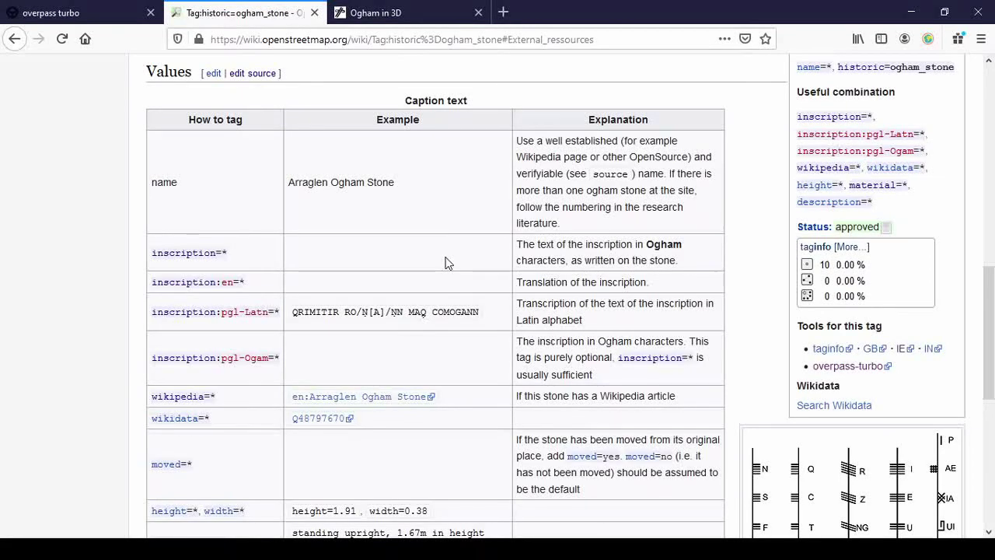
Step: Return to the wiki page title and highlight the historic=ogham_stone tag in it
scroll(447, 265, "up", 5)
scroll(447, 267, "up", 4)
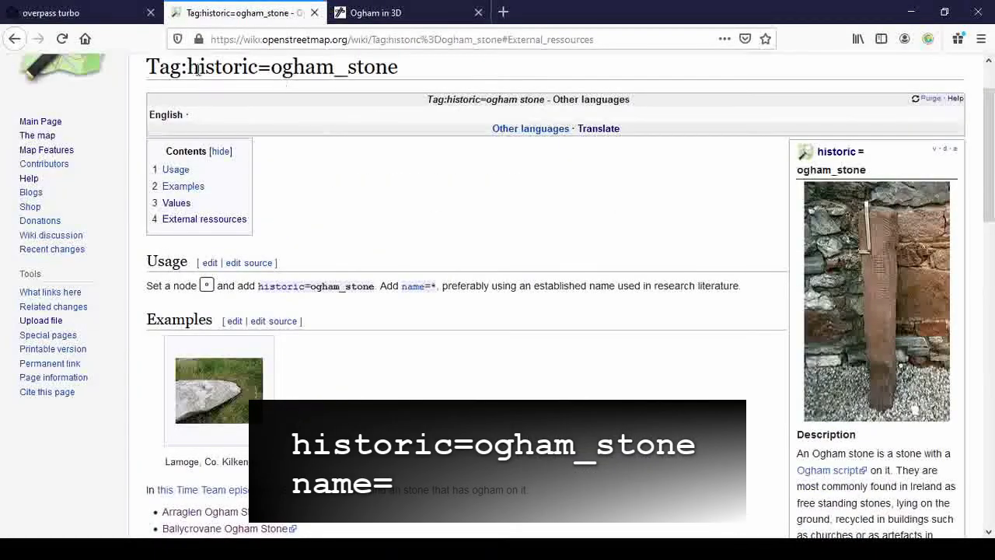
left_click_drag(199, 67, 399, 67)
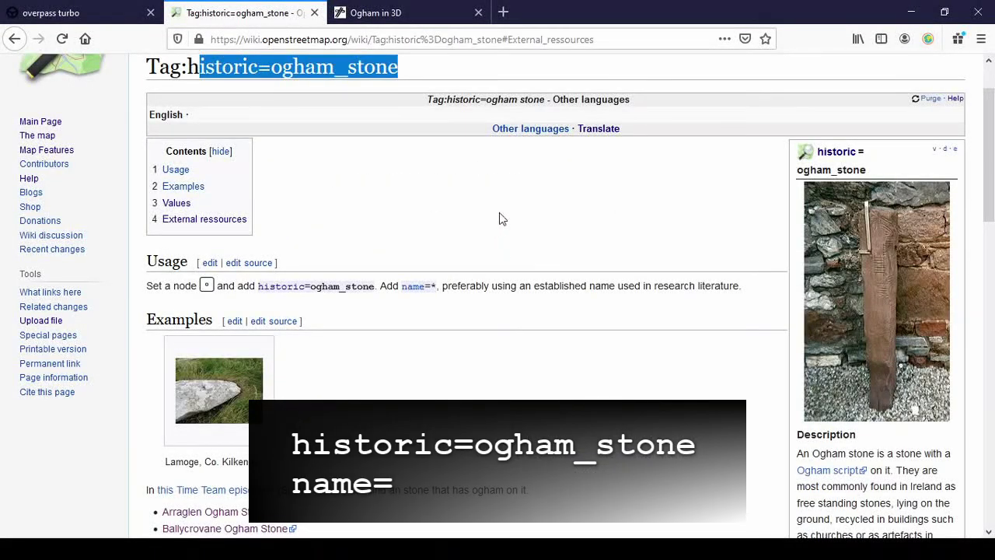
Step: Examine the name and inscription rows of the Values table, highlighting the word QRIMITIR in the Latin transcription example
scroll(499, 218, "down", 10)
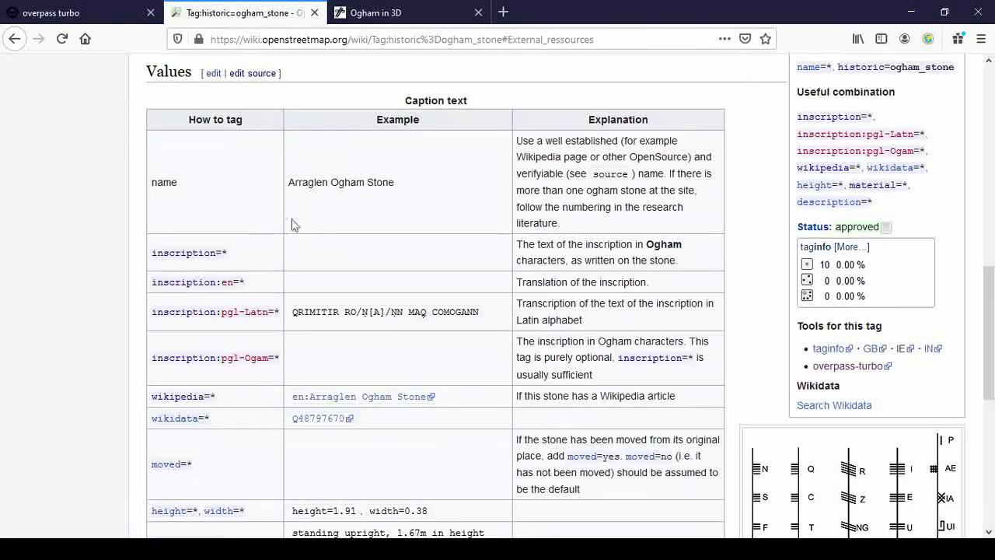
scroll(194, 174, "down", 4)
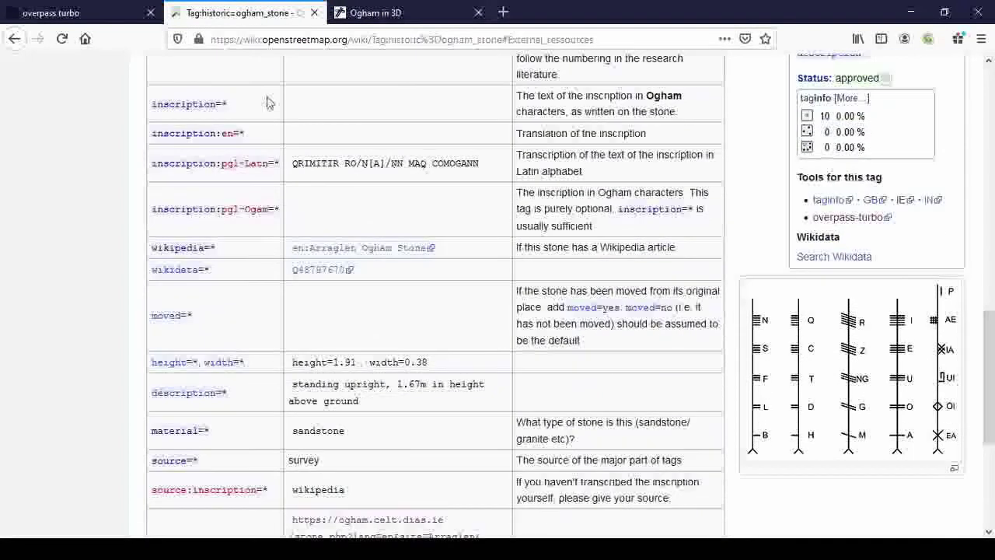
scroll(318, 137, "up", 2)
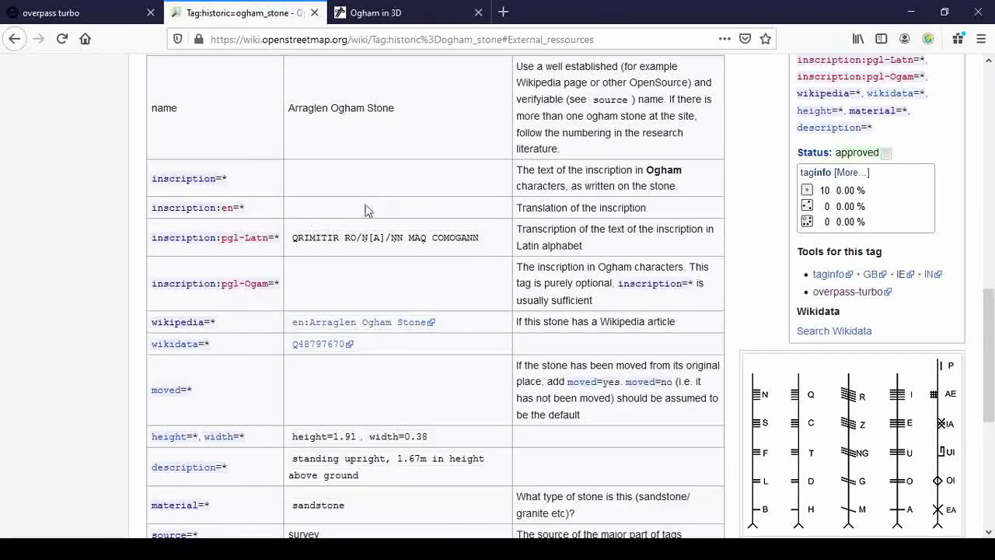
scroll(386, 190, "down", 2)
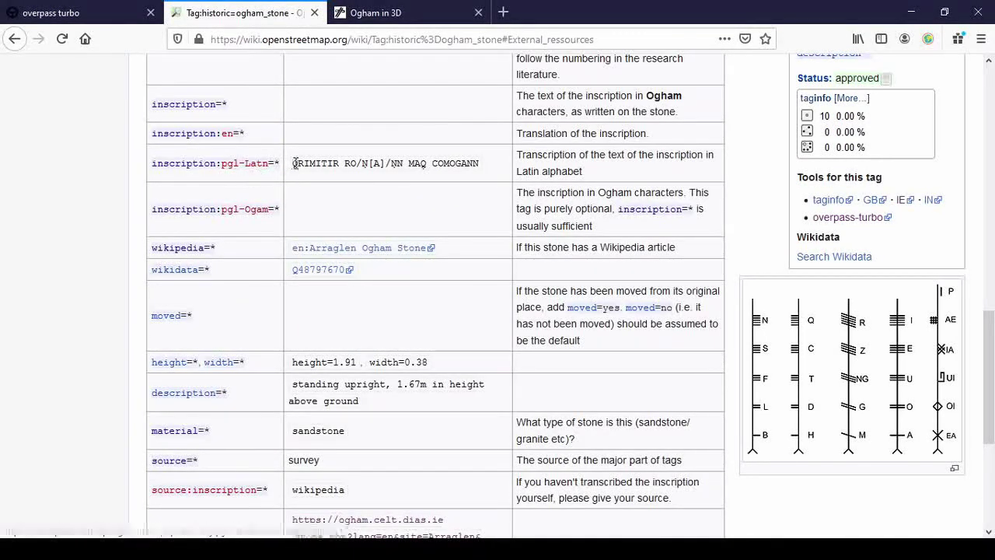
left_click_drag(294, 164, 346, 164)
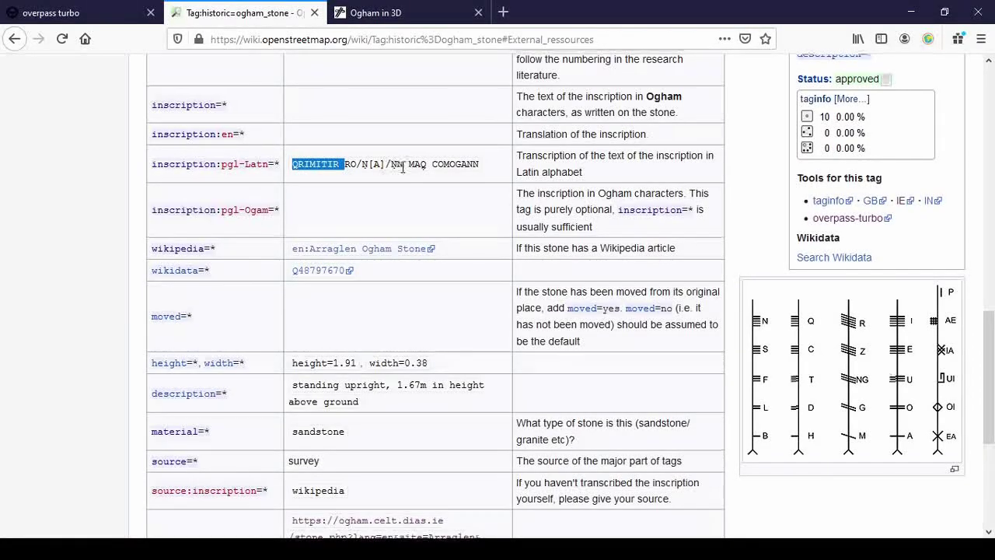
scroll(403, 167, "up", 3)
scroll(402, 167, "down", 3)
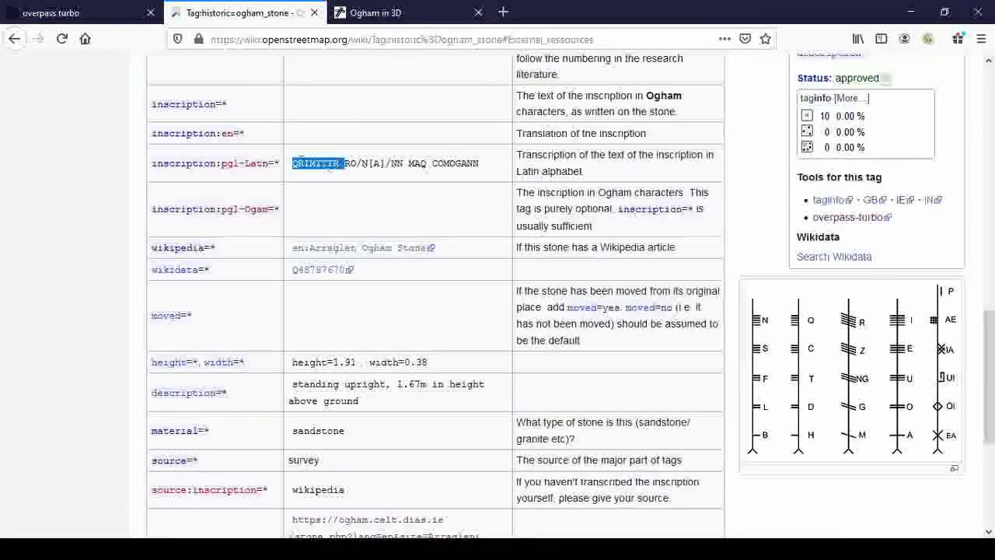
left_click(301, 175)
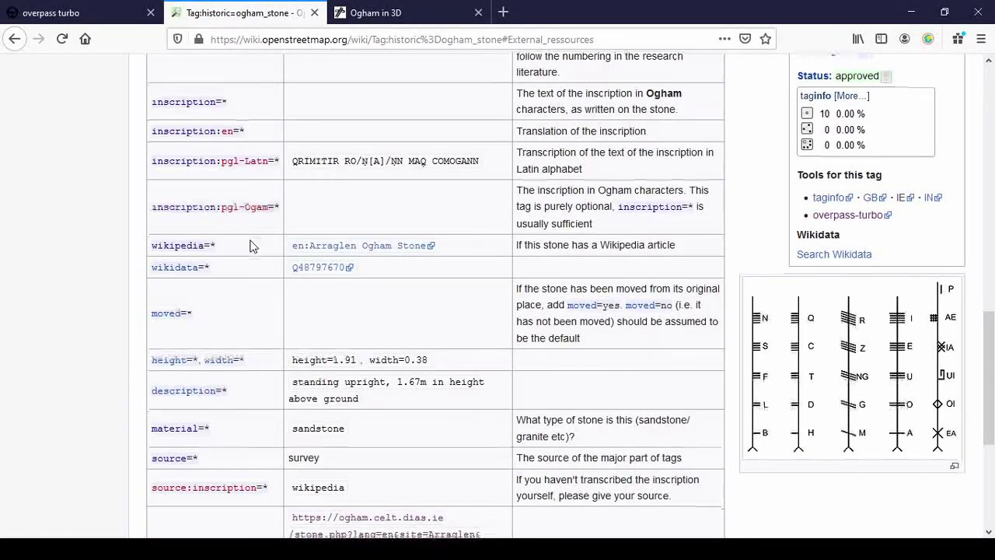
Step: Read the remaining Values rows from wikipedia to source_ref and the External ressources section
scroll(255, 244, "down", 2)
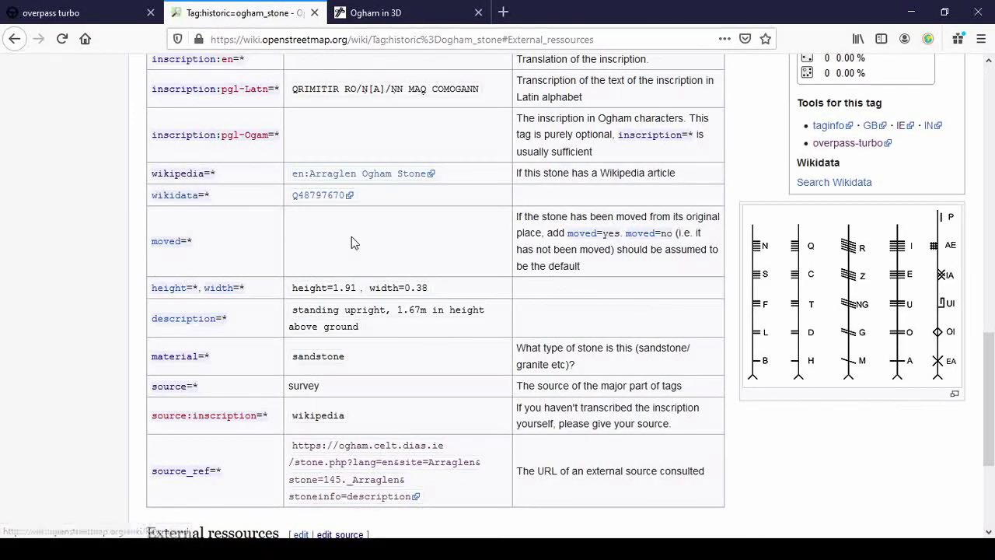
scroll(173, 181, "down", 2)
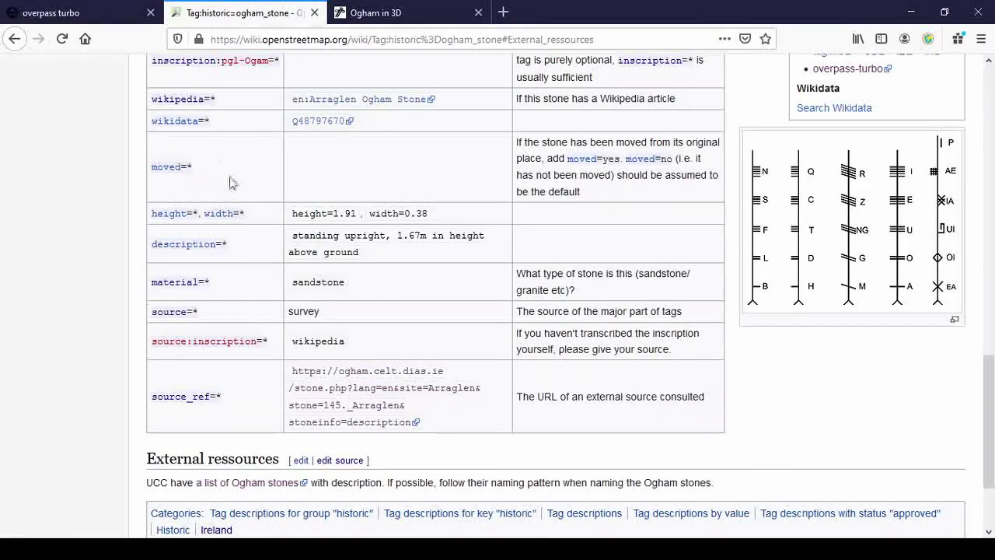
scroll(155, 109, "down", 3)
scroll(154, 109, "up", 2)
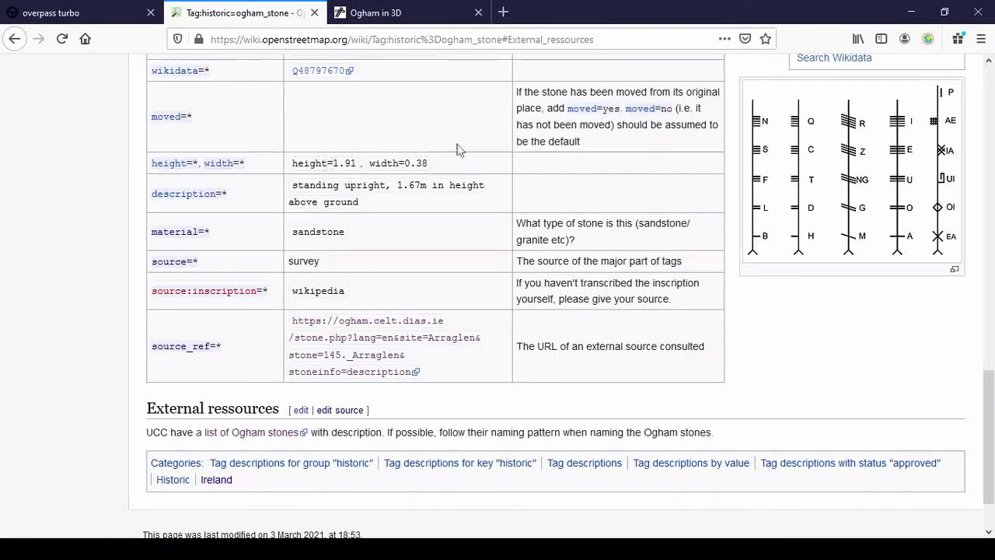
scroll(256, 190, "down", 2)
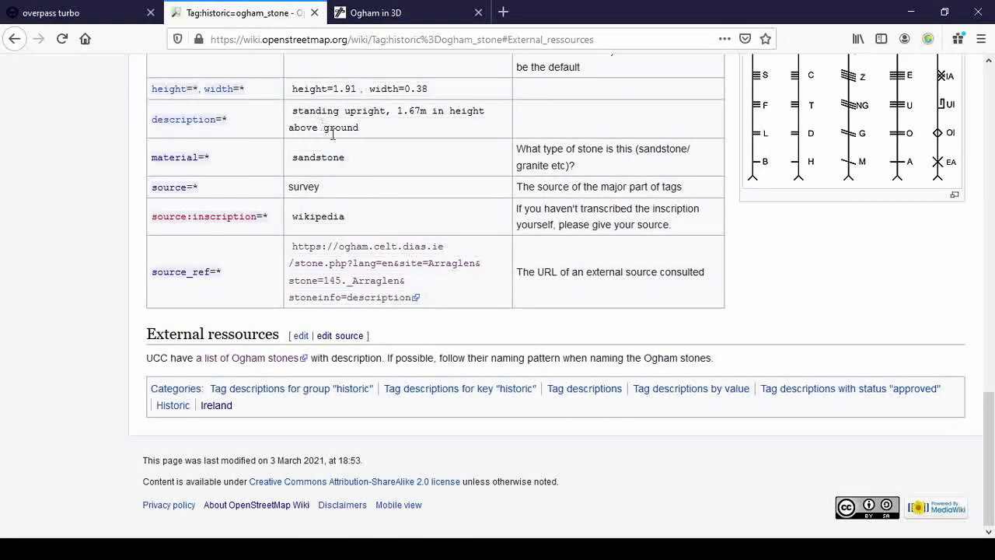
scroll(349, 147, "up", 1)
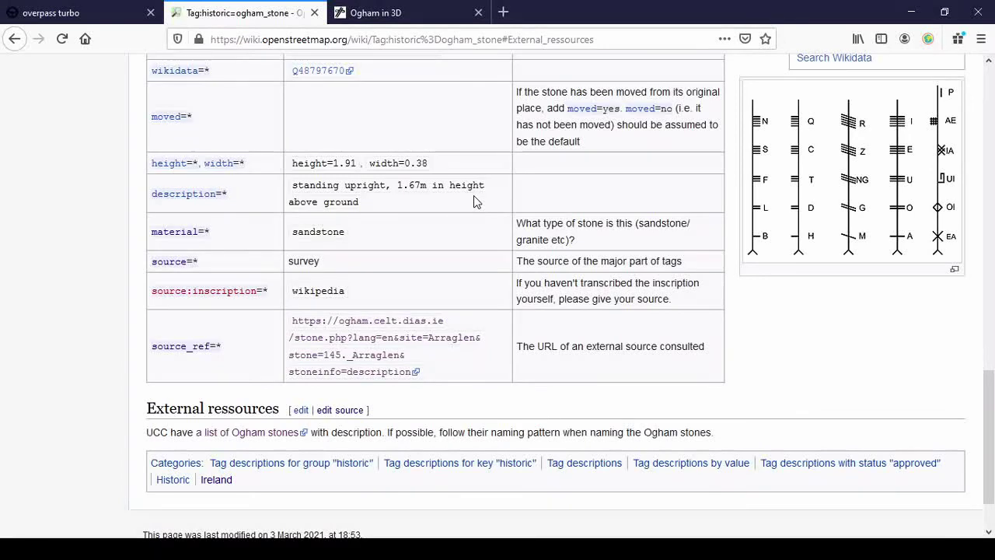
scroll(462, 180, "down", 2)
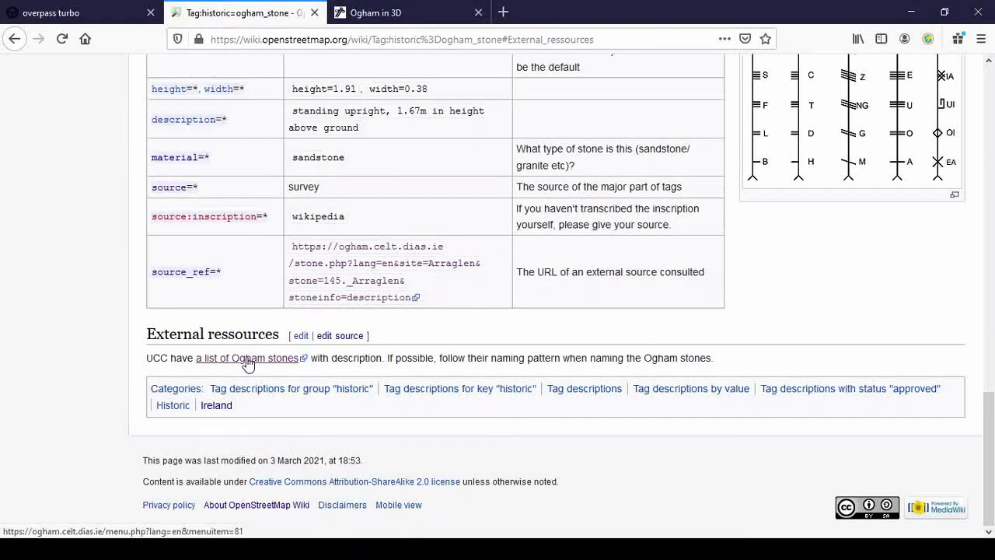
Step: Switch to the Ogham in 3D overview, look through the stone list and open the entry 28. Churchclara I
left_click(410, 18)
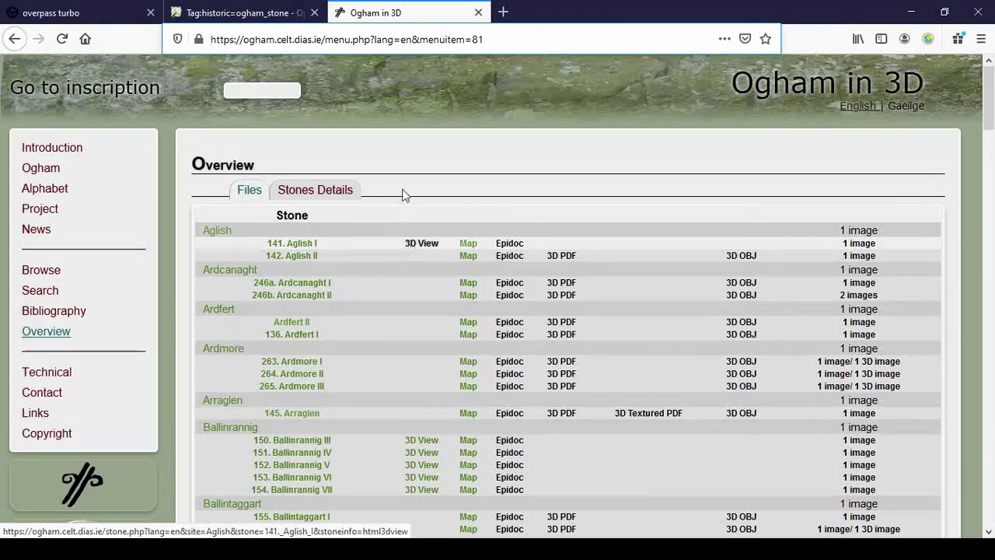
scroll(400, 192, "down", 5)
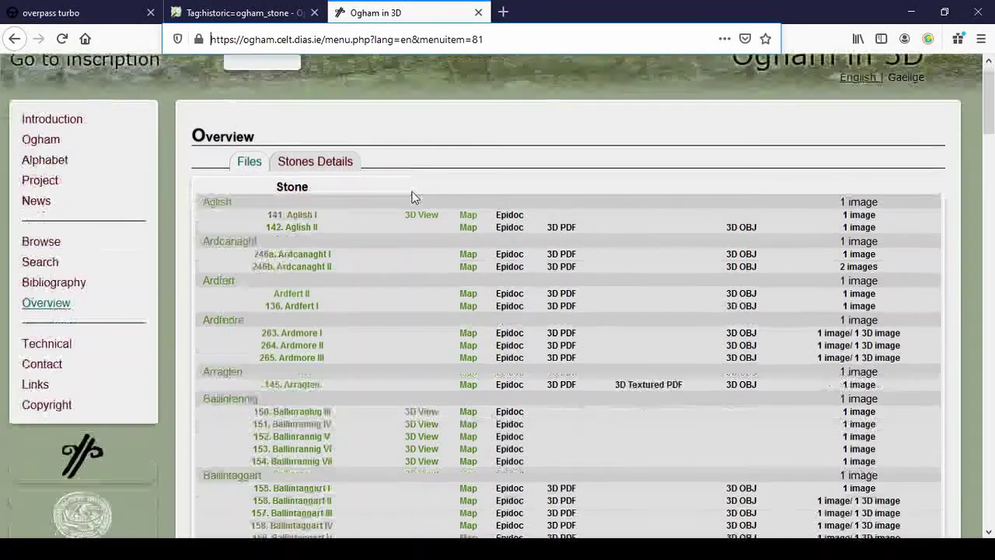
scroll(402, 140, "down", 5)
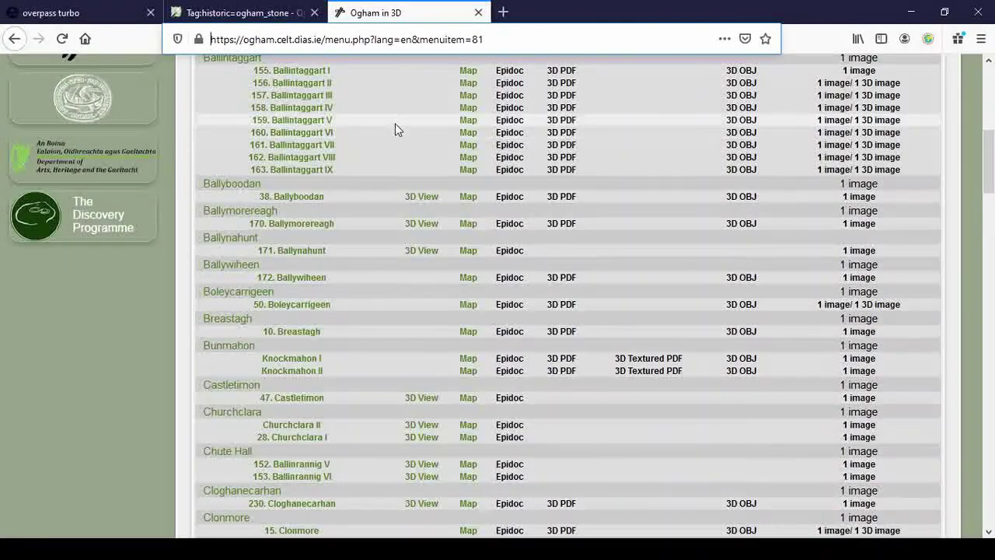
scroll(393, 149, "down", 2)
scroll(390, 155, "down", 12)
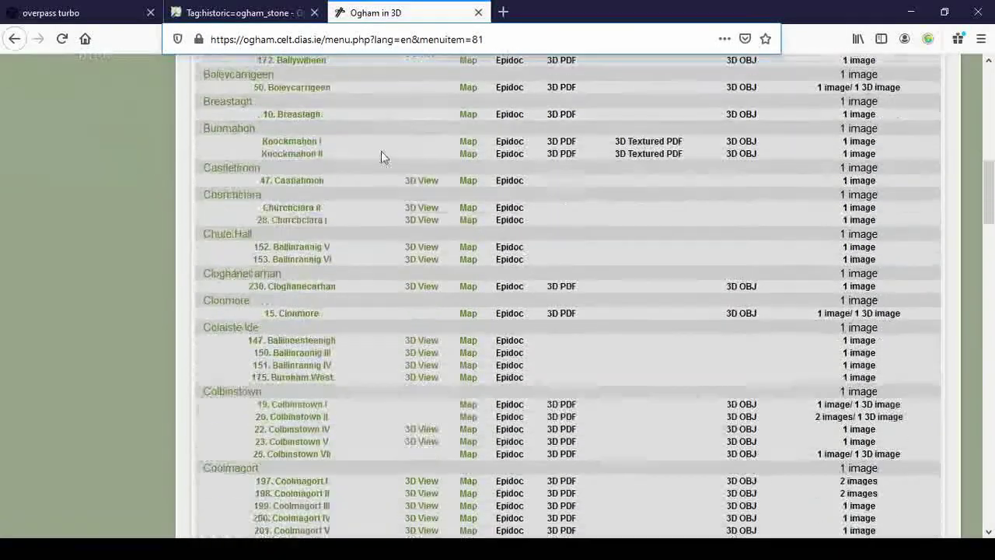
scroll(392, 161, "up", 6)
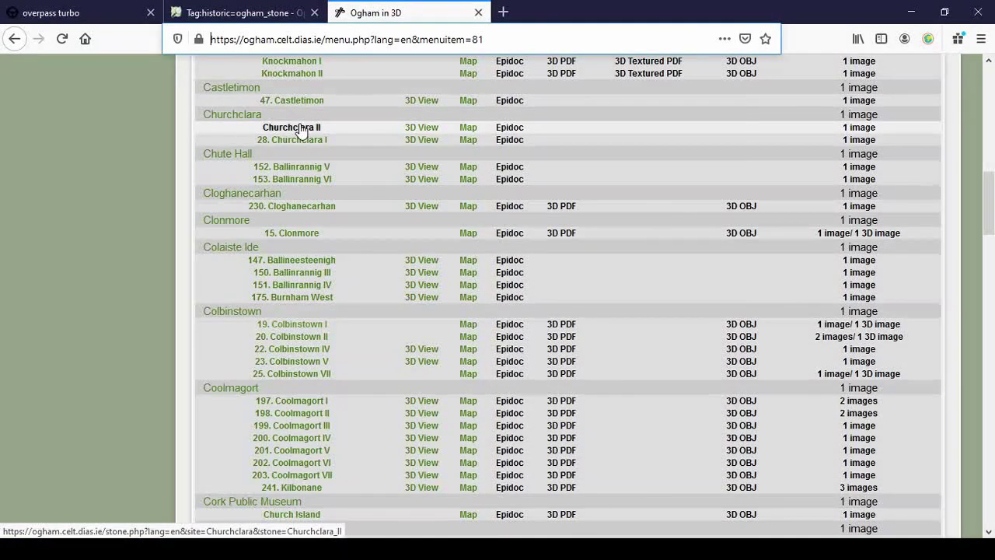
left_click(309, 141)
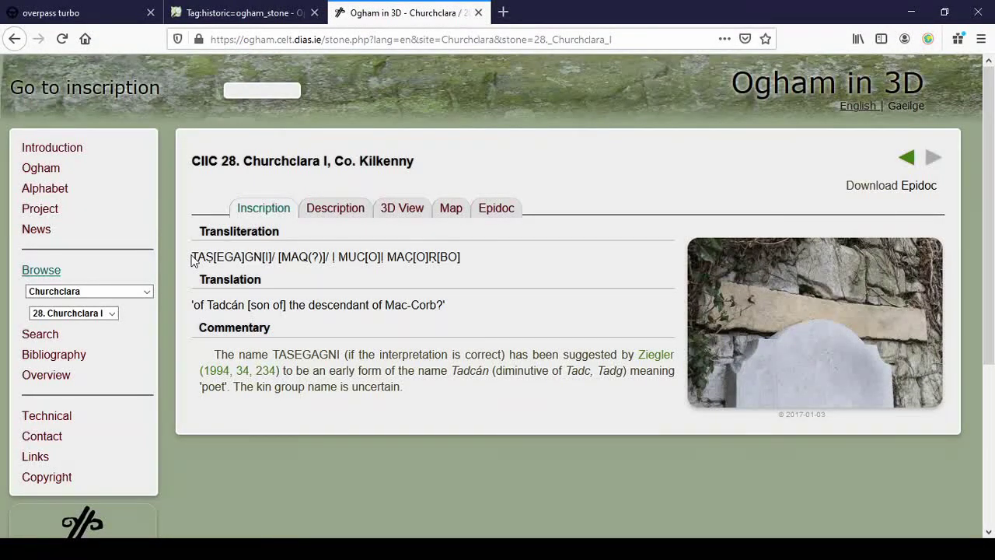
Step: Compare the wiki's inscription tags with Churchclara I's transliteration and translation, highlighting the translation text on the stone's page
key("ctrl+shift+Tab")
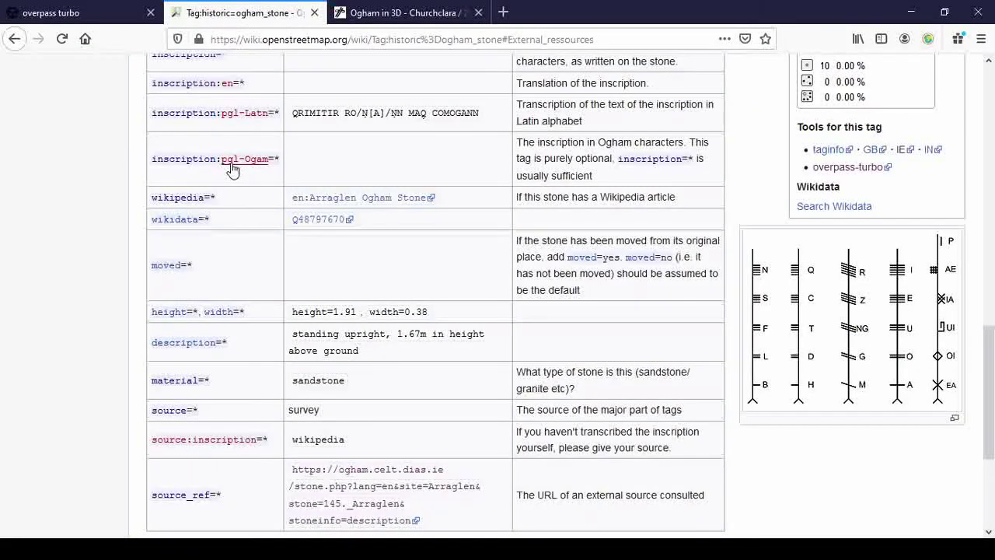
scroll(251, 273, "up", 4)
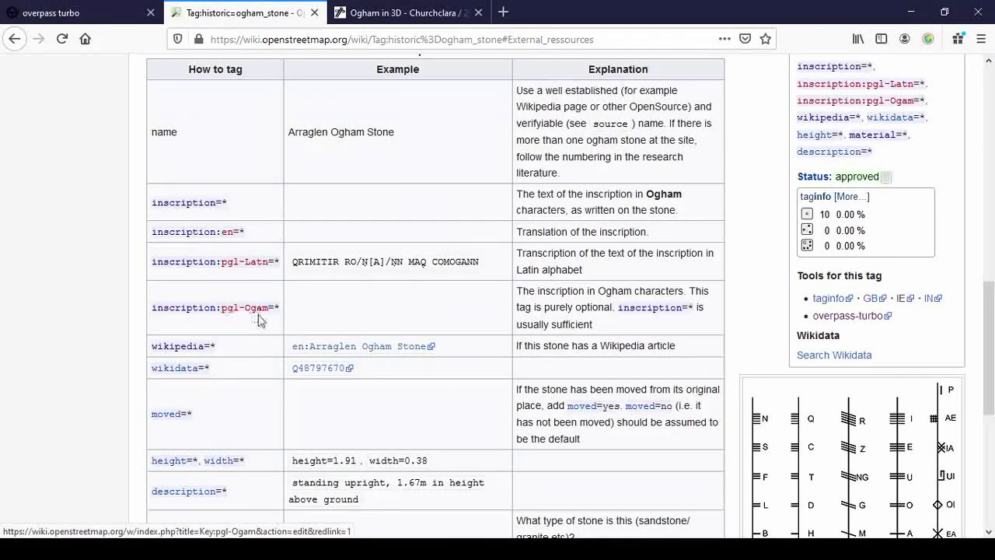
left_click(404, 12)
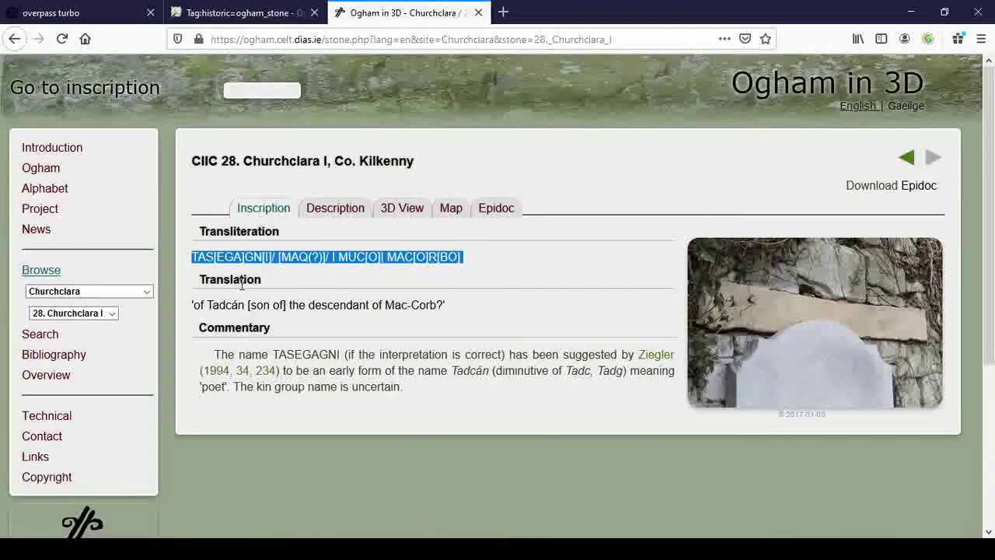
left_click_drag(193, 306, 466, 316)
left_click(454, 303)
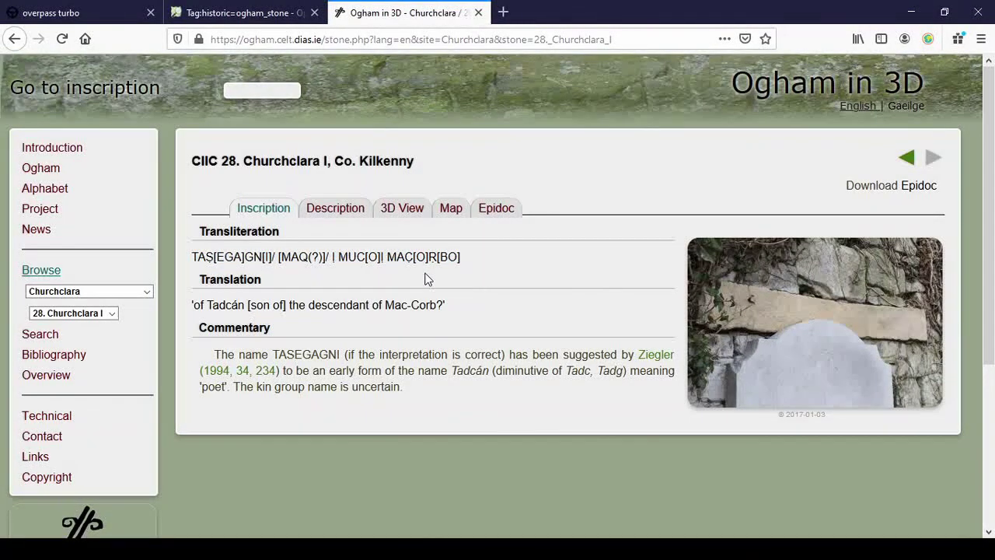
scroll(429, 280, "down", 2)
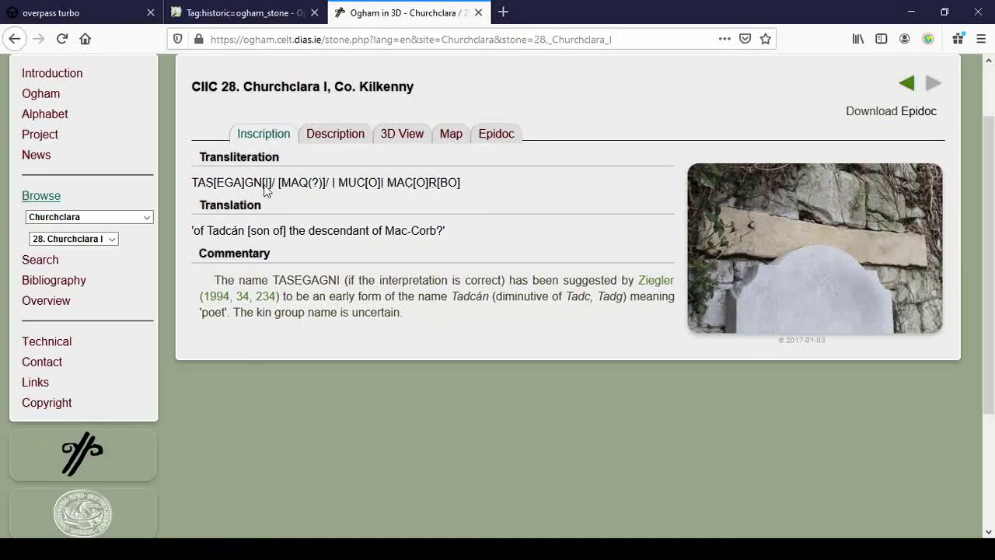
scroll(506, 337, "up", 2)
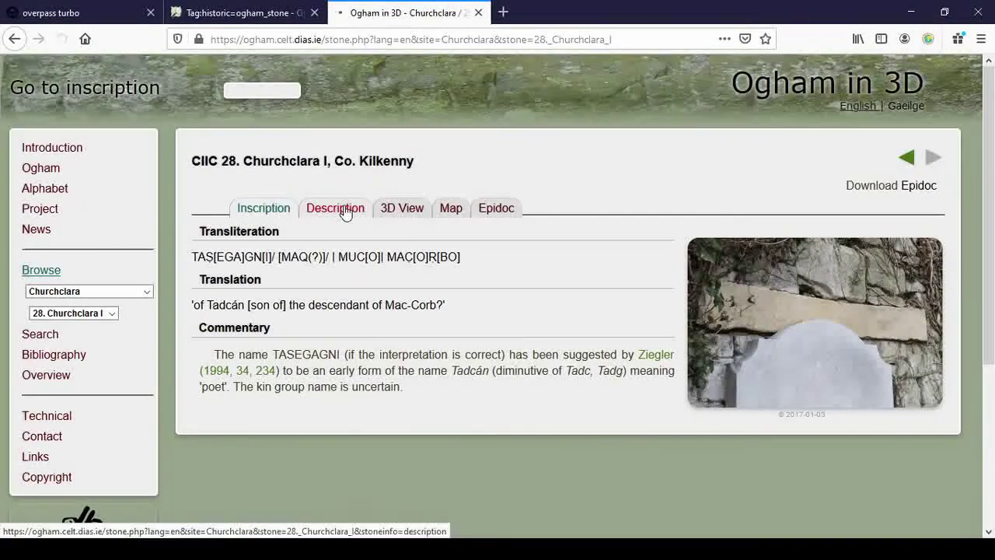
Step: Open Churchclara I's description and examine the stone's material and dimensions in the Monument section, highlighting the material
left_click(344, 210)
left_click_drag(222, 341, 265, 341)
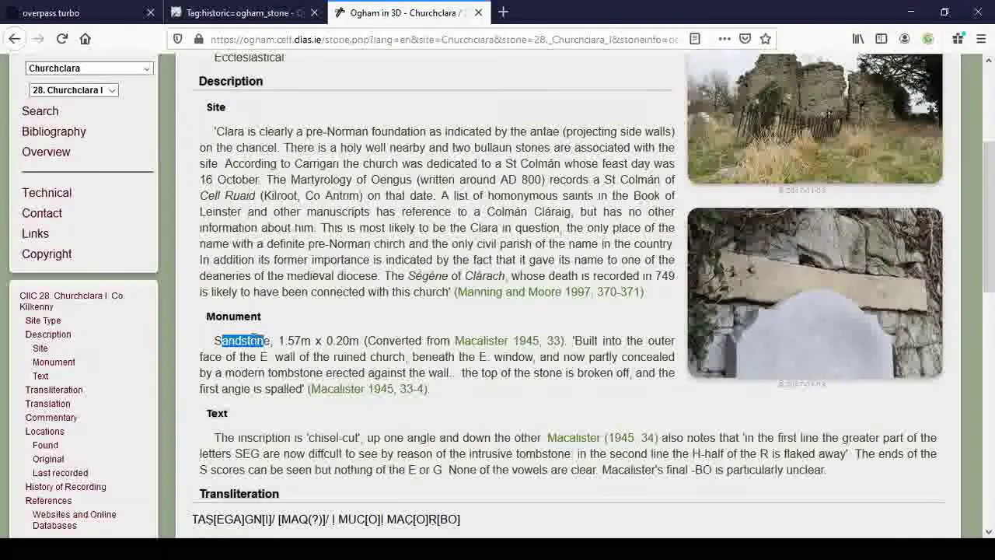
left_click(254, 358)
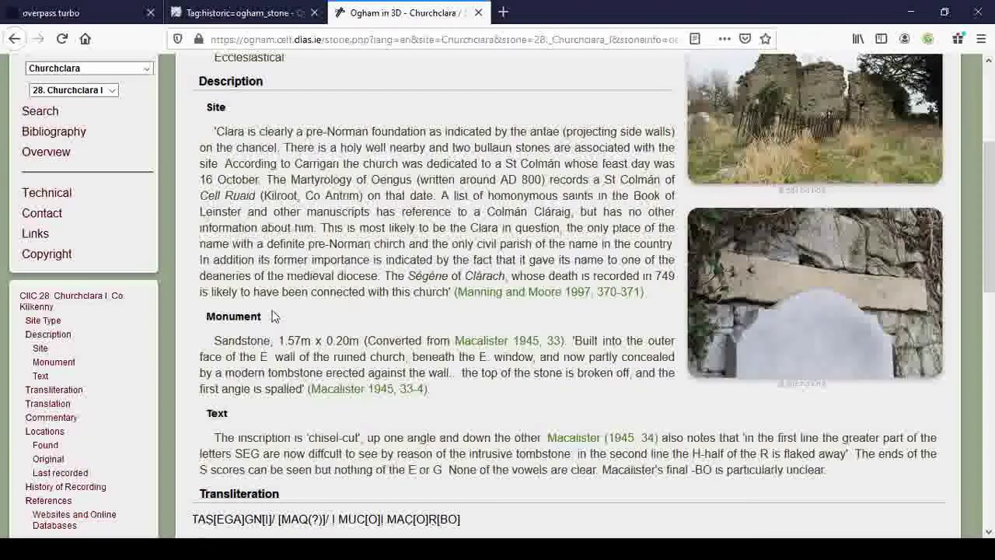
scroll(288, 311, "down", 2)
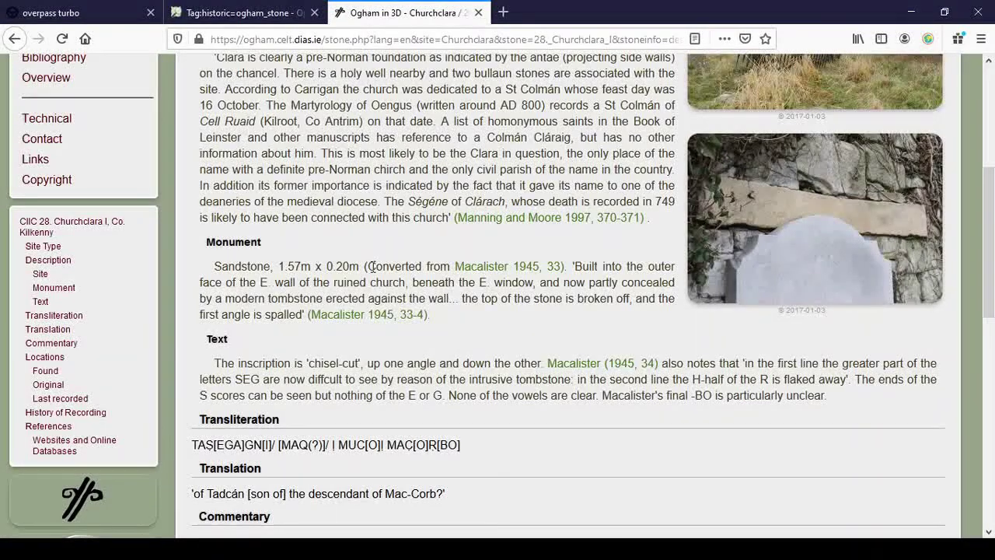
Step: Read the rest of Churchclara I's Monument description and examine its Commentary and Locations sections
left_click_drag(372, 267, 410, 267)
left_click(419, 261)
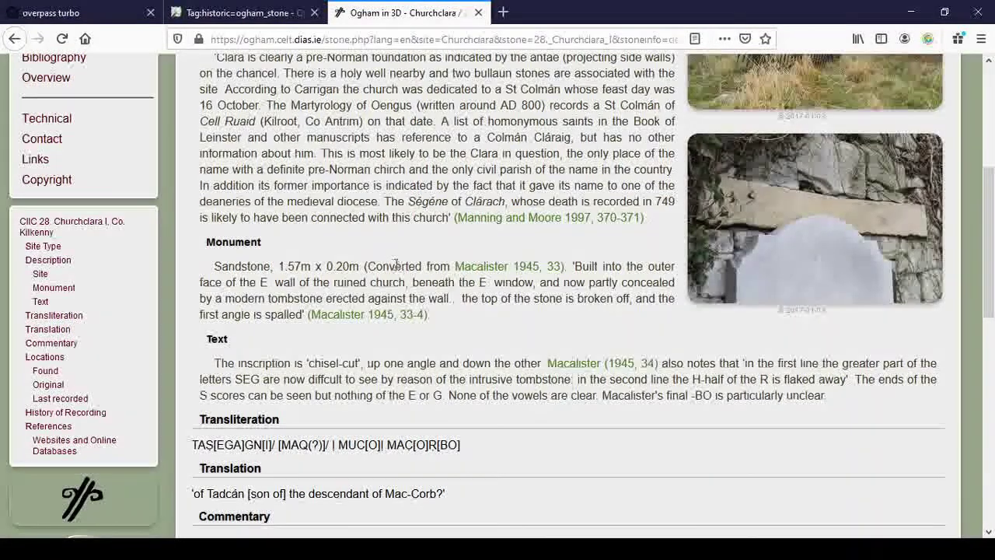
scroll(400, 259, "down", 3)
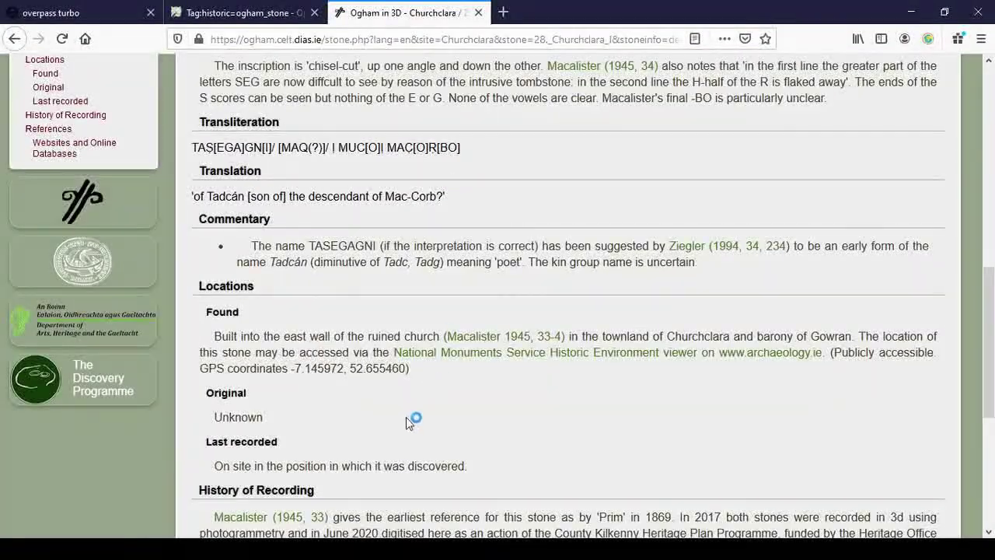
scroll(411, 417, "up", 6)
scroll(415, 389, "up", 3)
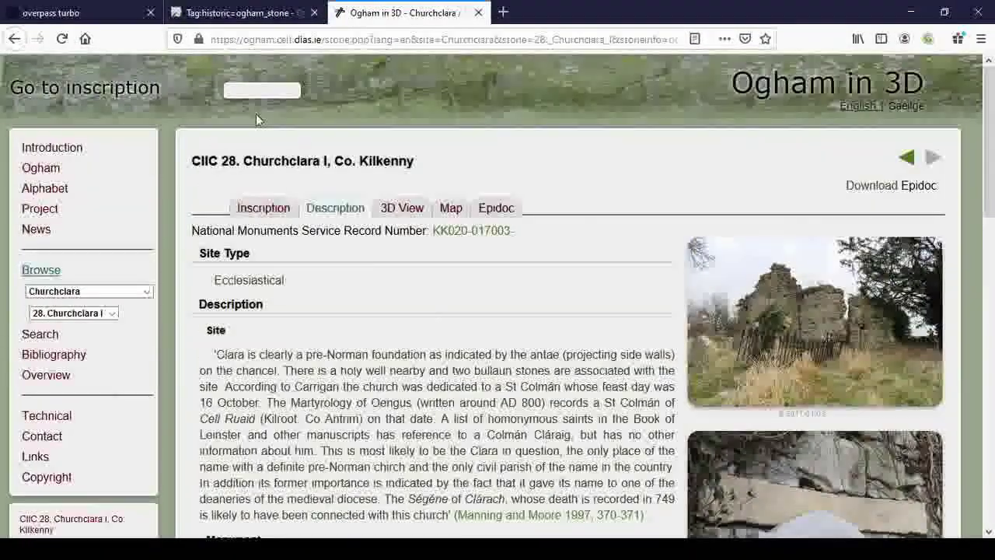
Step: Return to the Ogham in 3D overview and look through the stones listed by site with their available files
left_click(13, 39)
left_click(14, 40)
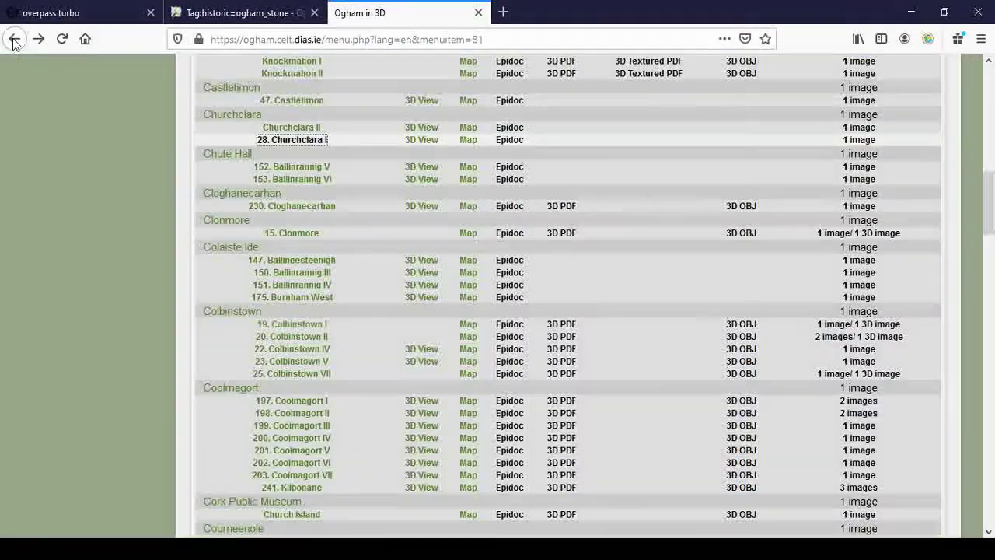
scroll(323, 207, "down", 10)
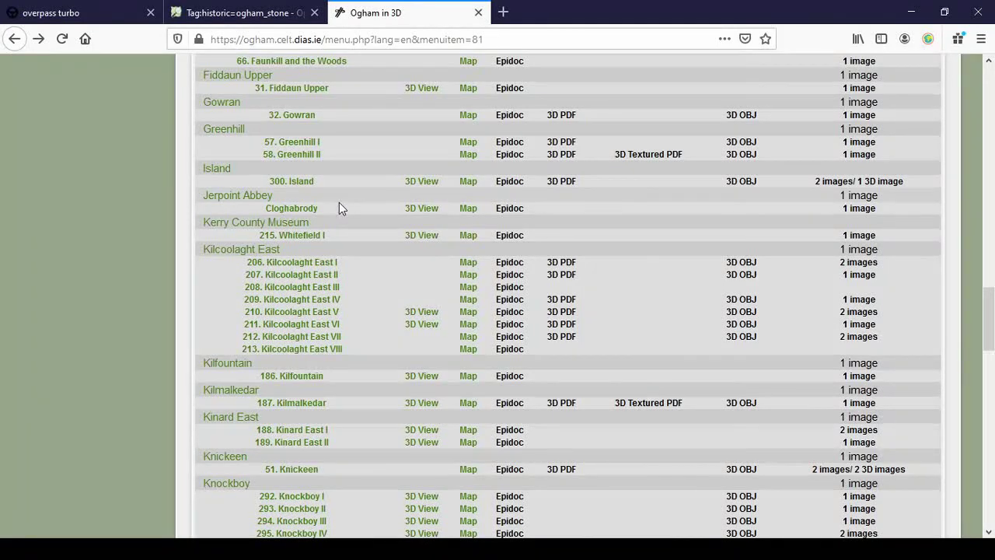
scroll(338, 218, "down", 2)
scroll(338, 224, "down", 8)
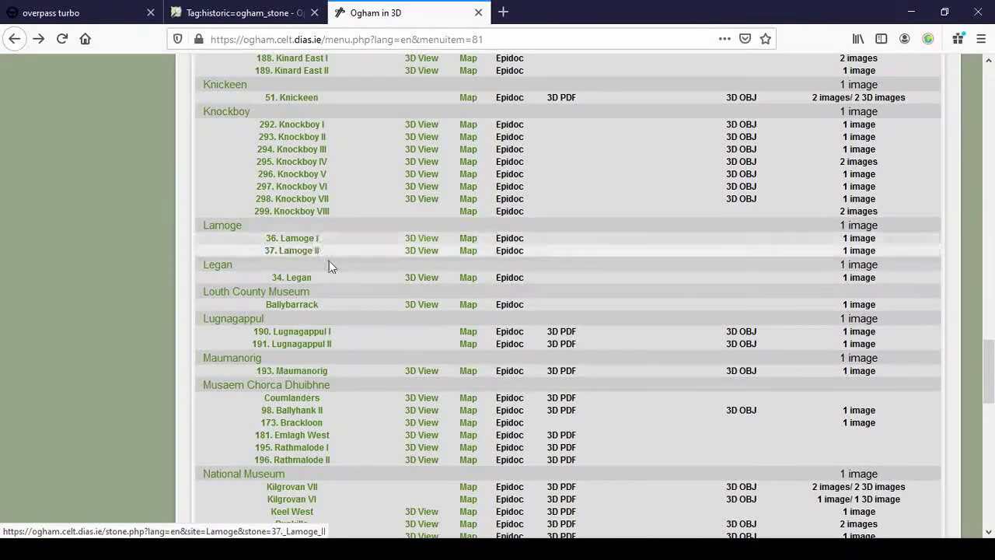
scroll(376, 247, "up", 10)
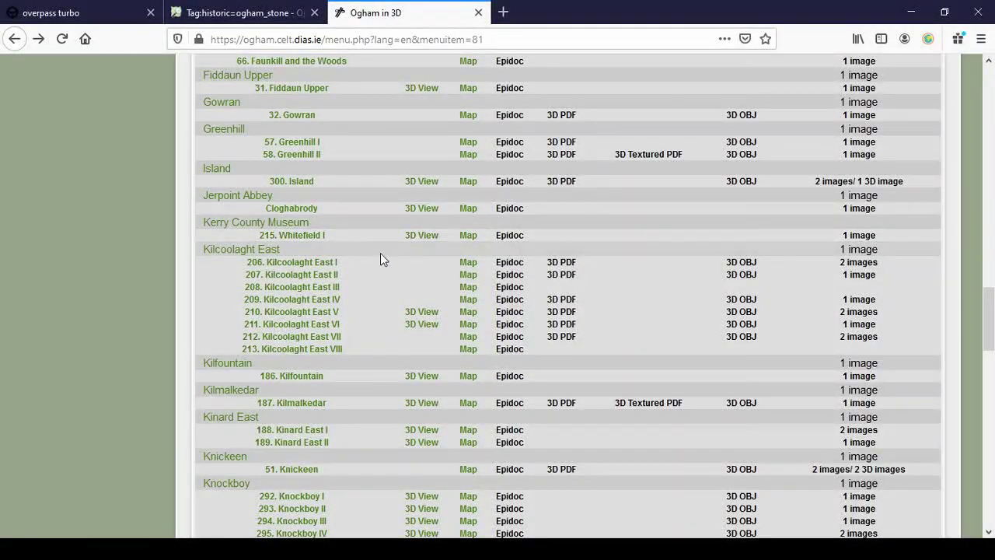
scroll(380, 253, "up", 8)
scroll(389, 261, "up", 8)
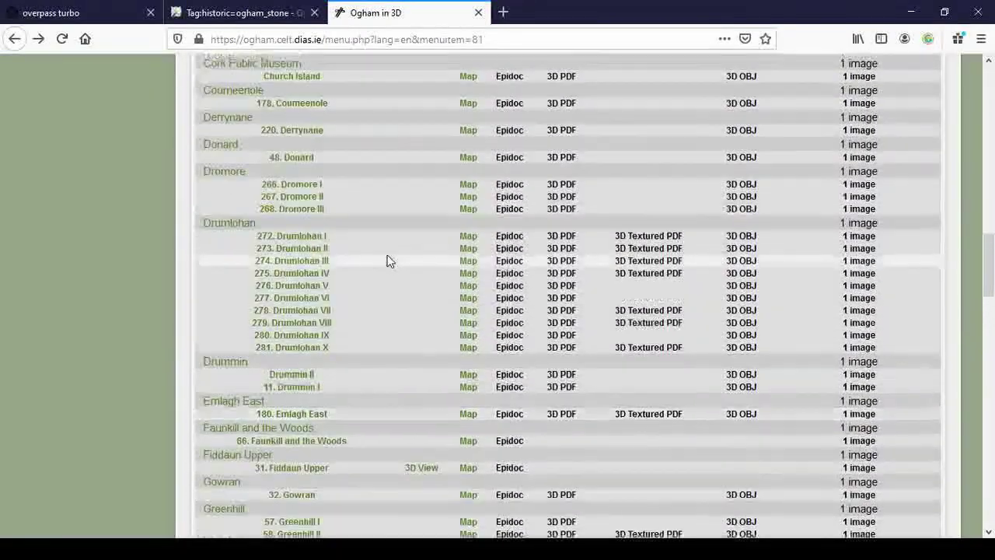
scroll(391, 287, "up", 10)
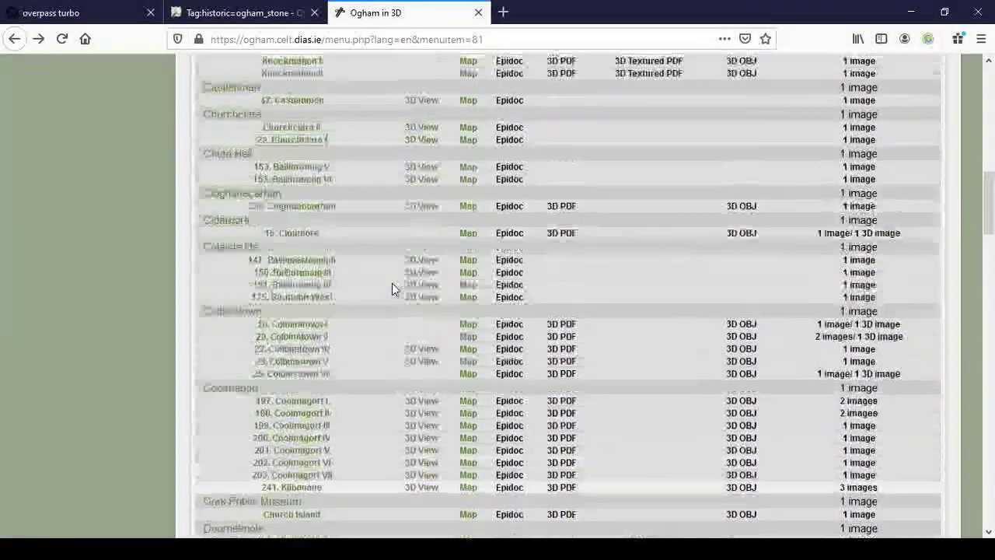
scroll(384, 258, "up", 4)
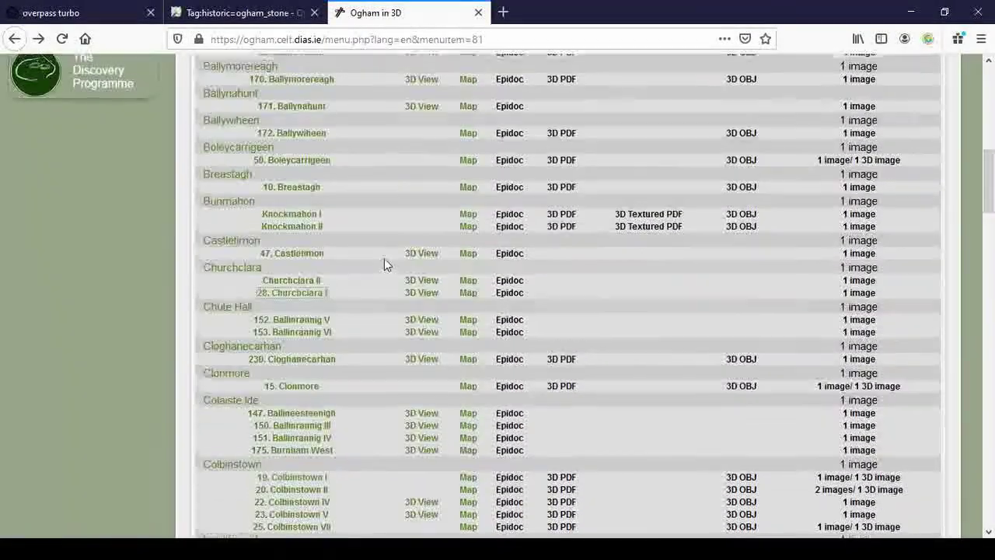
scroll(385, 257, "down", 14)
scroll(386, 261, "down", 20)
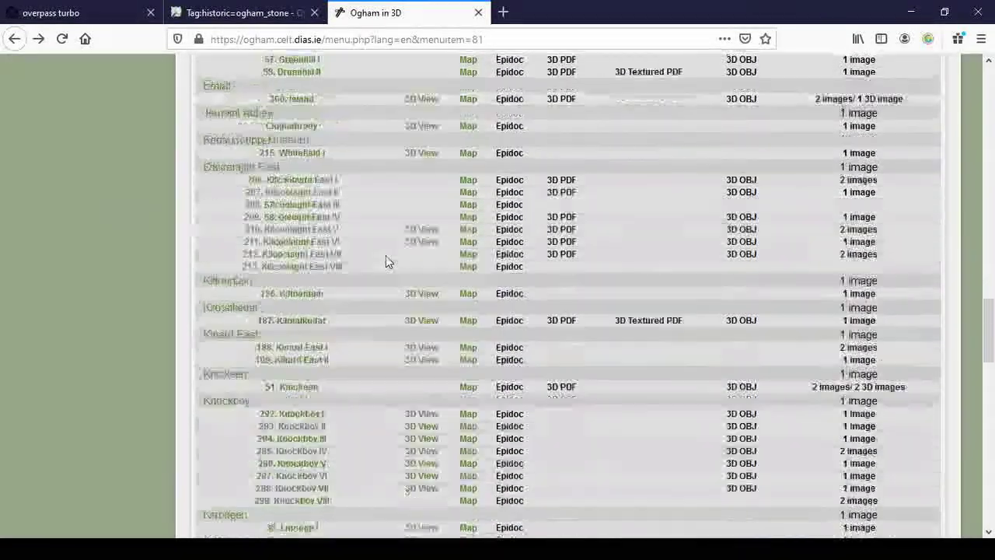
scroll(385, 261, "down", 20)
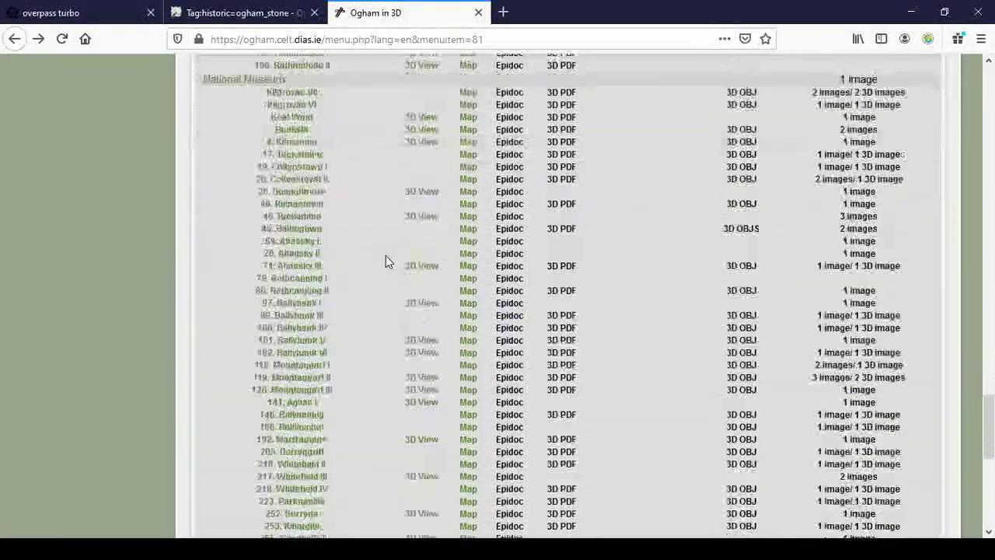
scroll(386, 262, "up", 20)
scroll(389, 262, "up", 20)
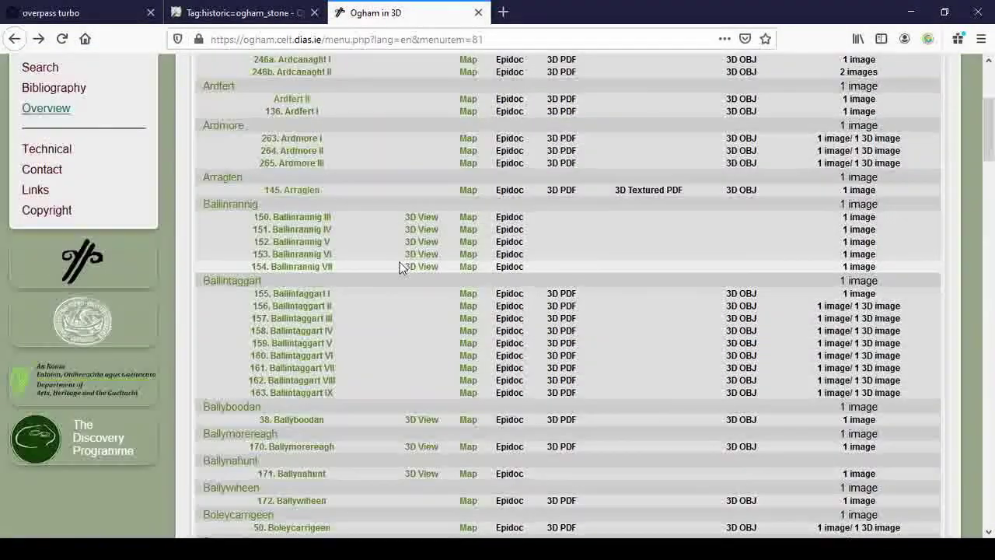
scroll(399, 266, "up", 2)
scroll(399, 266, "up", 2)
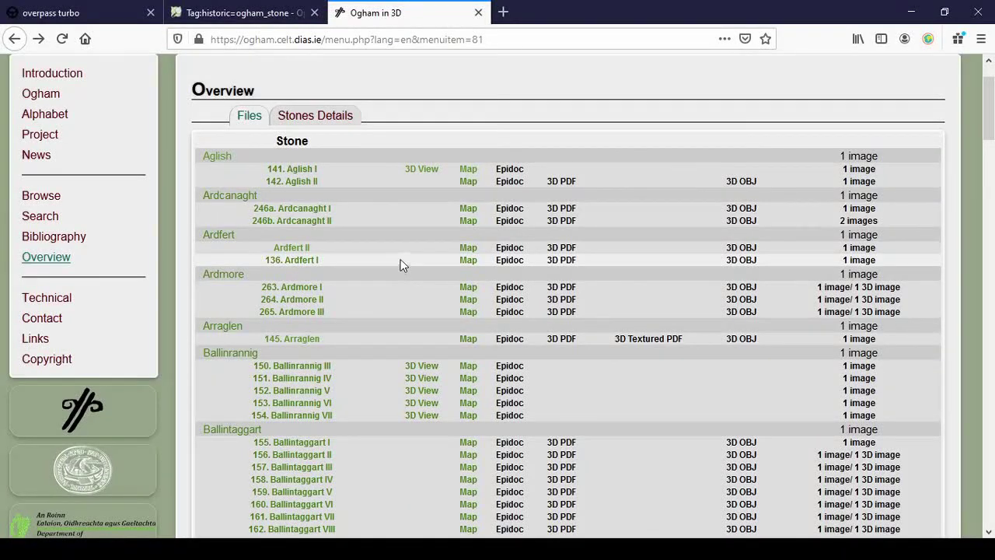
scroll(399, 266, "down", 4)
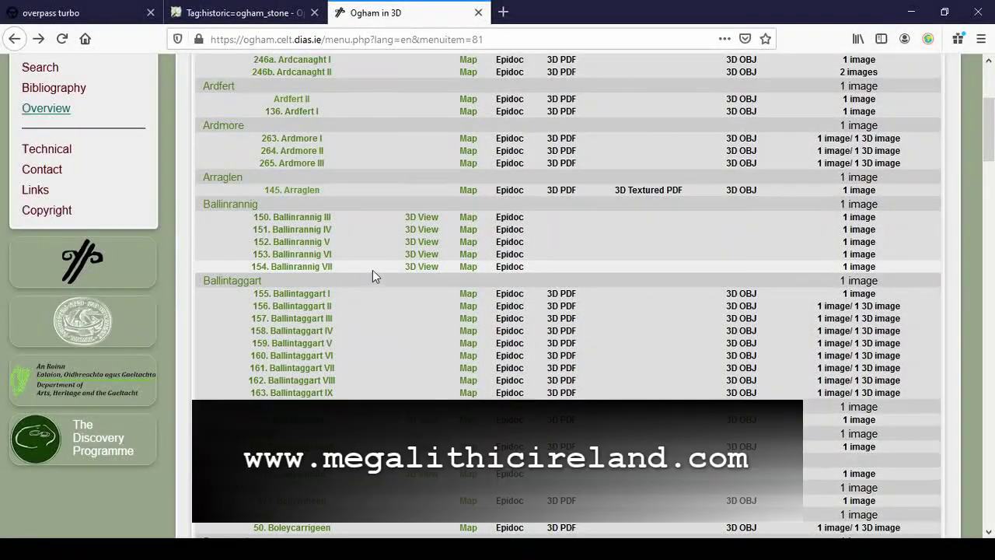
scroll(375, 274, "up", 2)
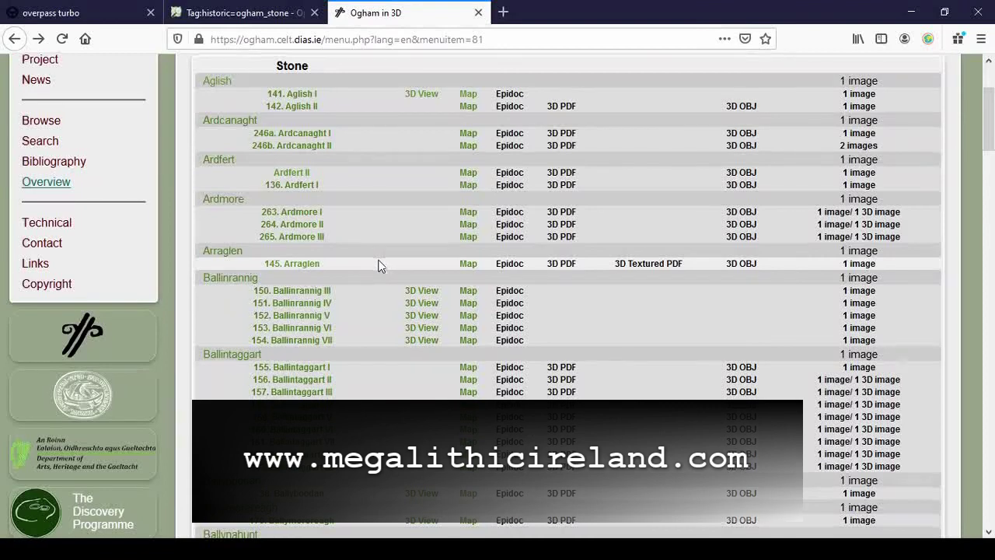
scroll(378, 262, "down", 2)
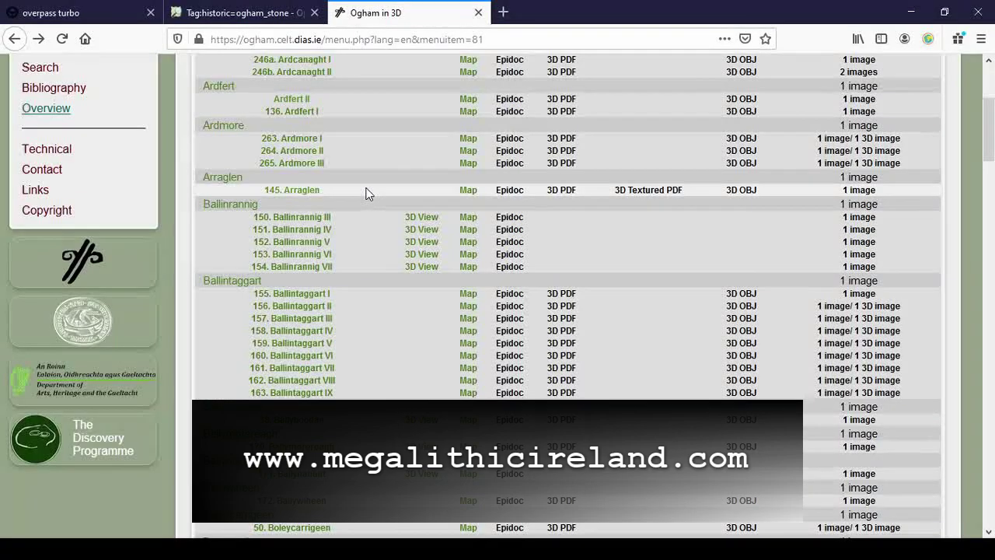
scroll(370, 188, "down", 5)
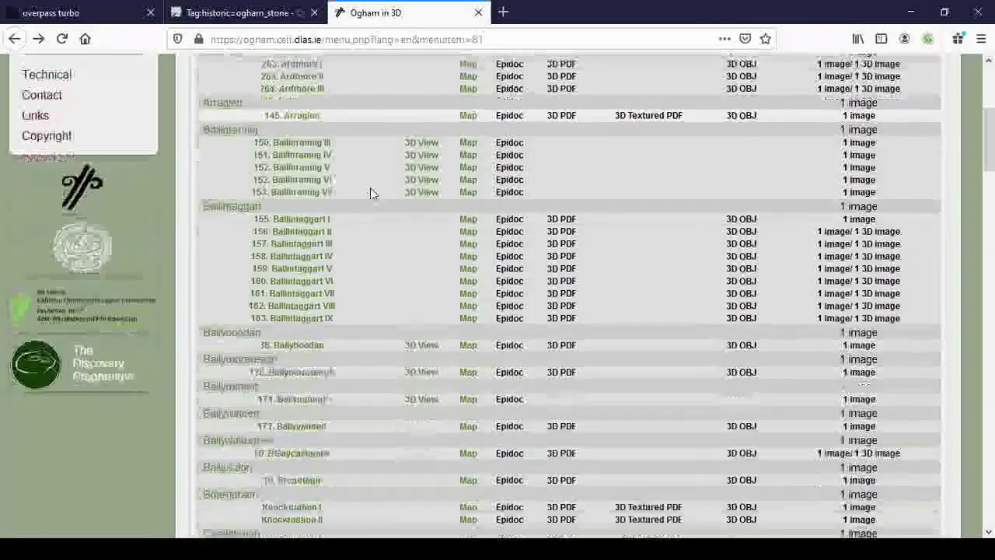
scroll(370, 187, "down", 1)
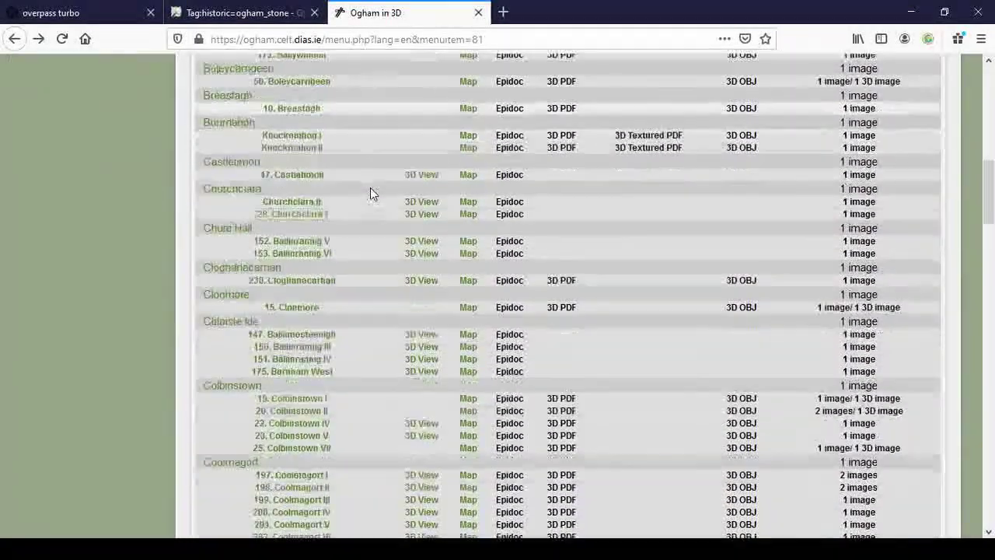
scroll(375, 194, "down", 1)
scroll(376, 195, "down", 2)
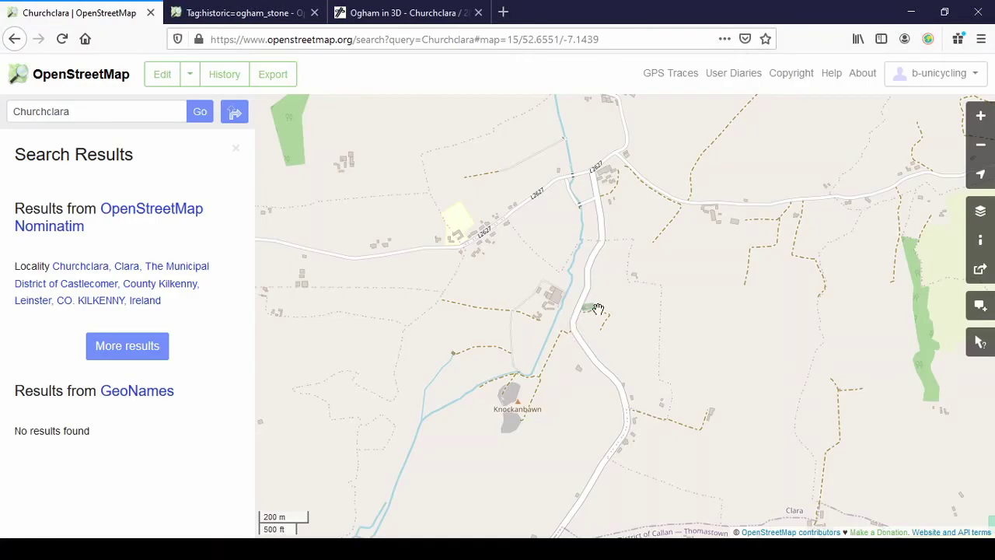
Step: Switch to OpenStreetMap, locate Churchclara Church on the map and open its graveyard area in the map editor
scroll(575, 307, "up", 2)
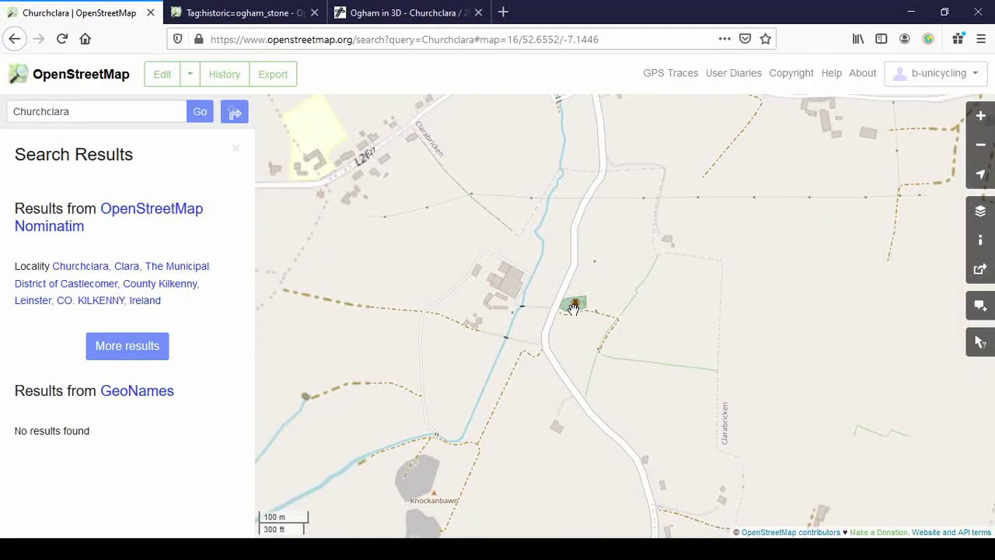
scroll(573, 310, "up", 1)
scroll(575, 286, "up", 1)
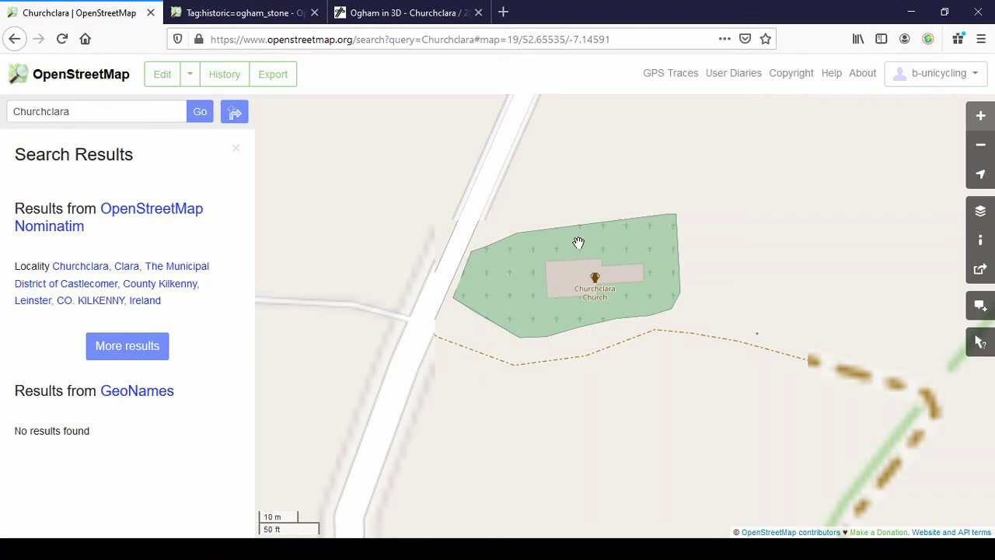
left_click(162, 75)
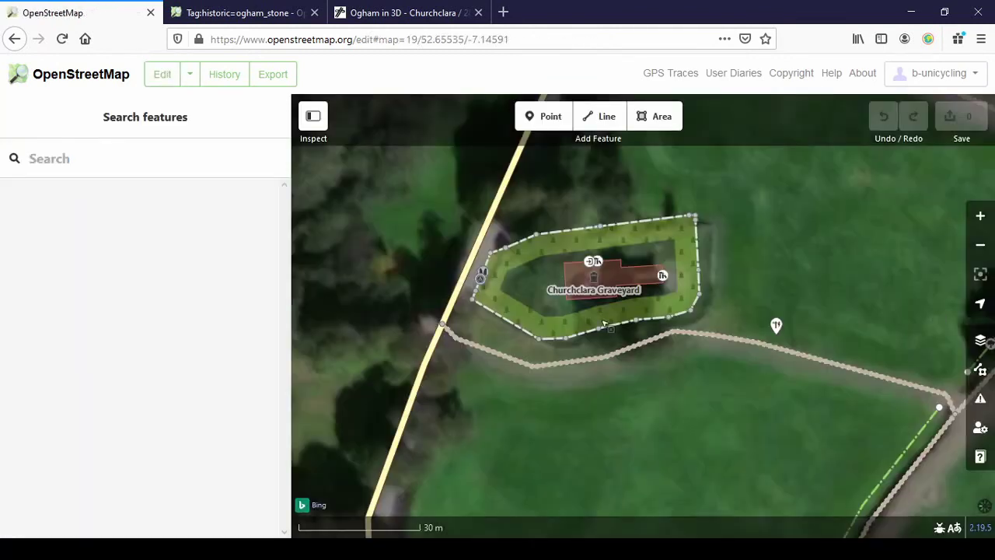
Step: Set the editor's background imagery to Esri World Imagery (Clarity) Beta
left_click(980, 340)
left_click(828, 276)
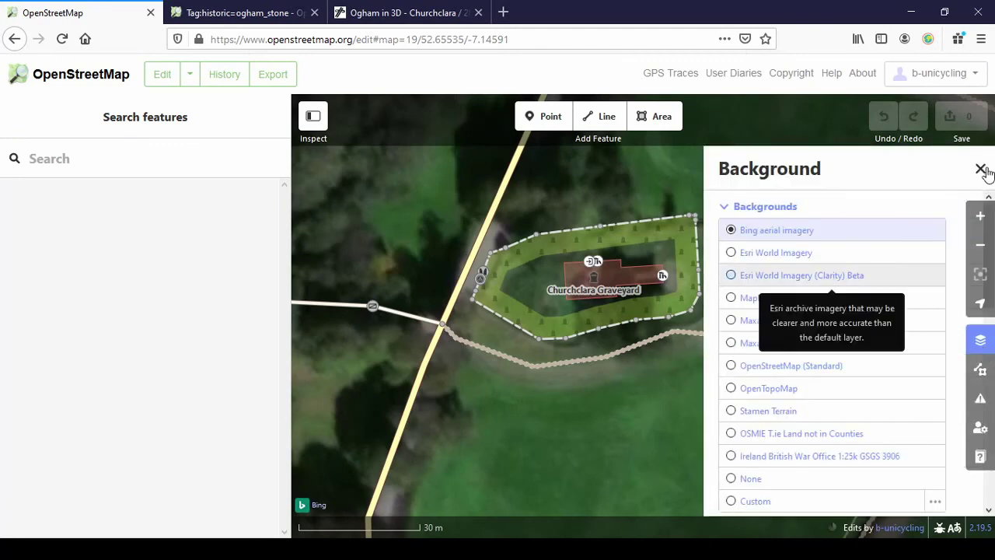
left_click(797, 233)
key("b")
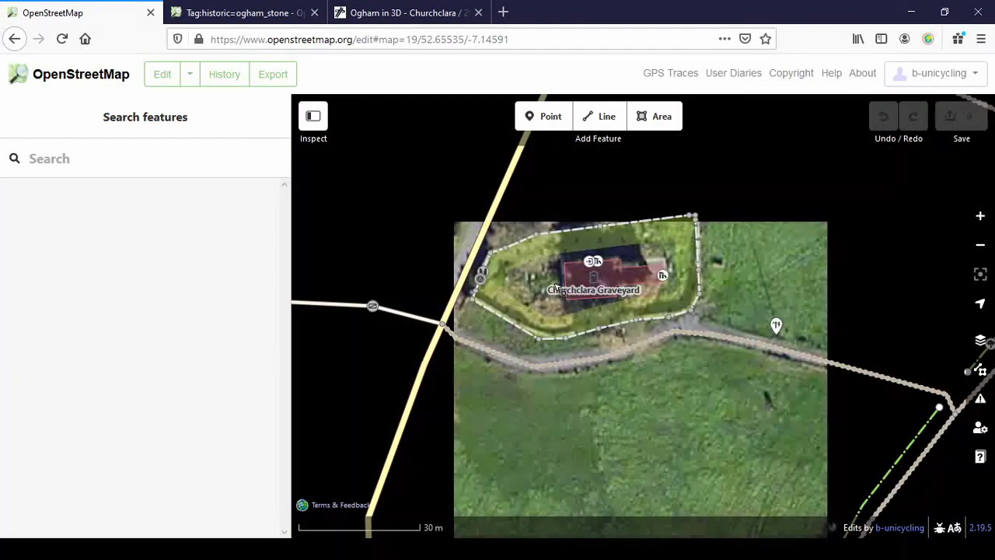
Step: Inspect the features mapped along the graveyard's boundary: the survey point, wall, stile and gate
scroll(553, 278, "up", 2)
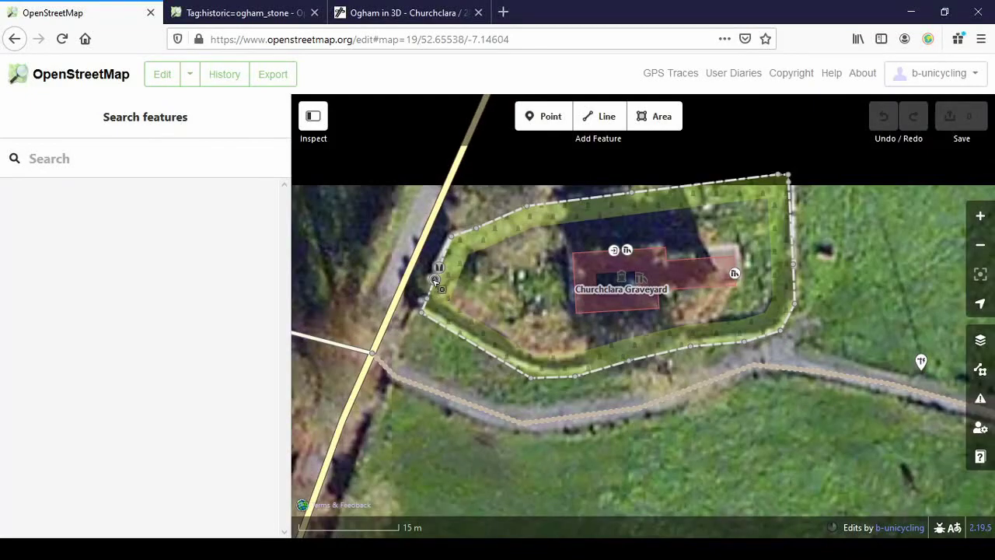
left_click(435, 280)
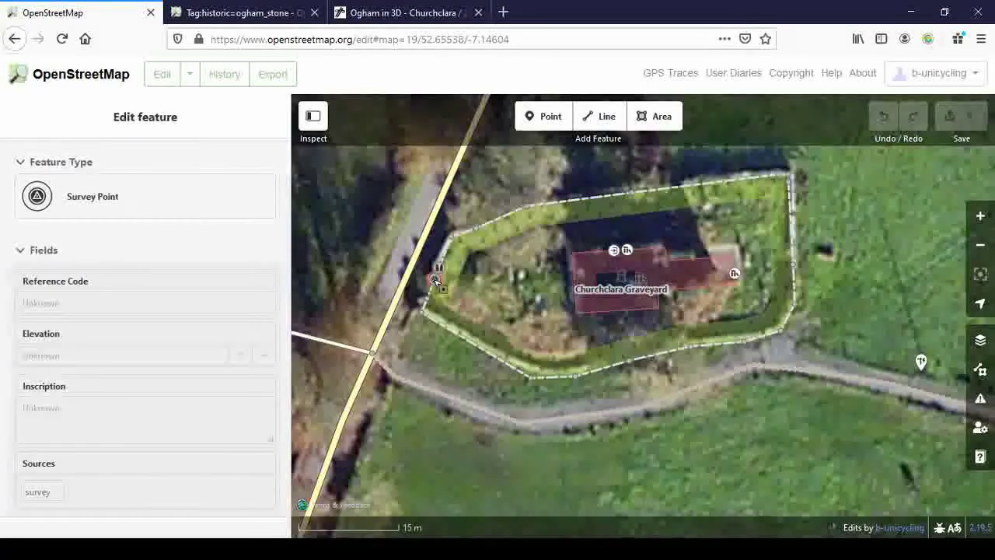
left_click(486, 277)
scroll(534, 277, "up", 2)
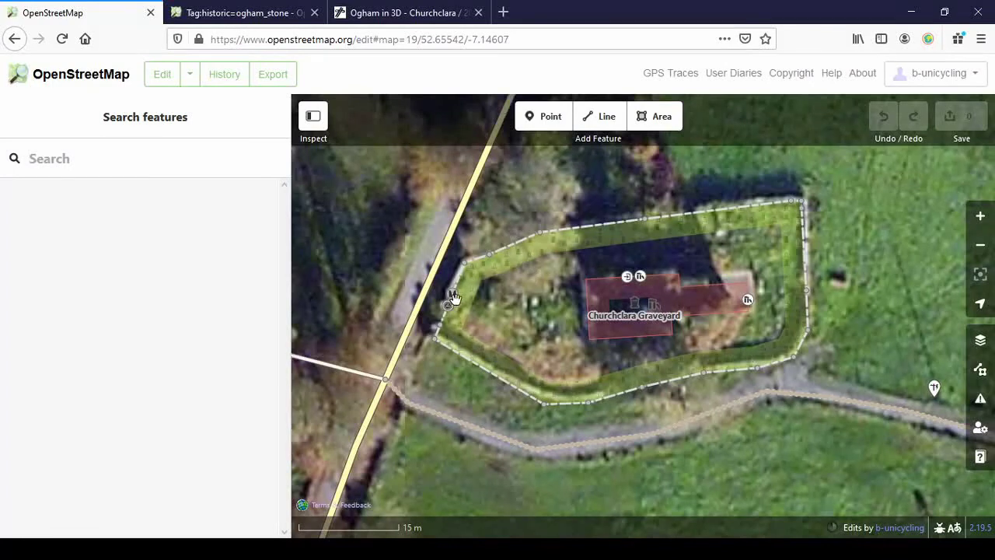
scroll(477, 293, "up", 3)
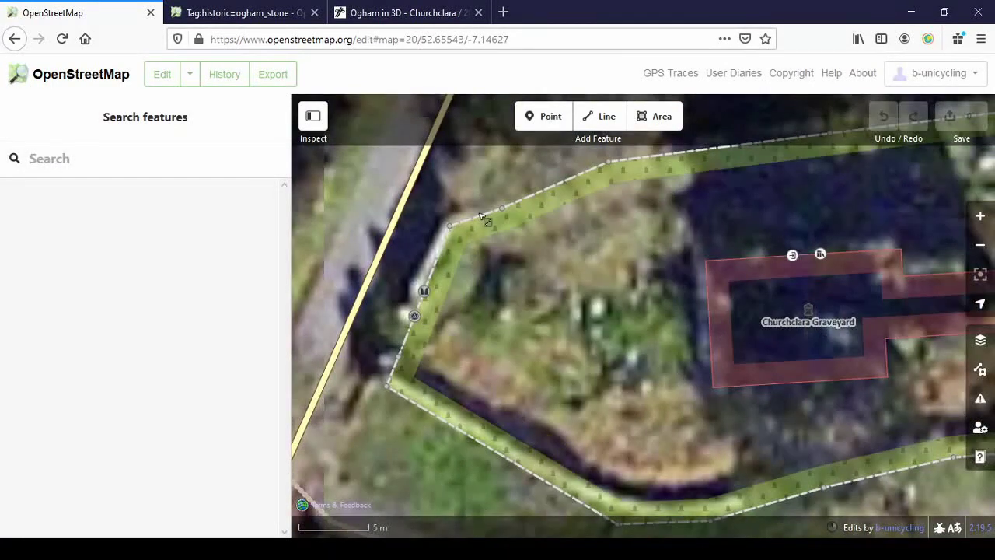
left_click(483, 214)
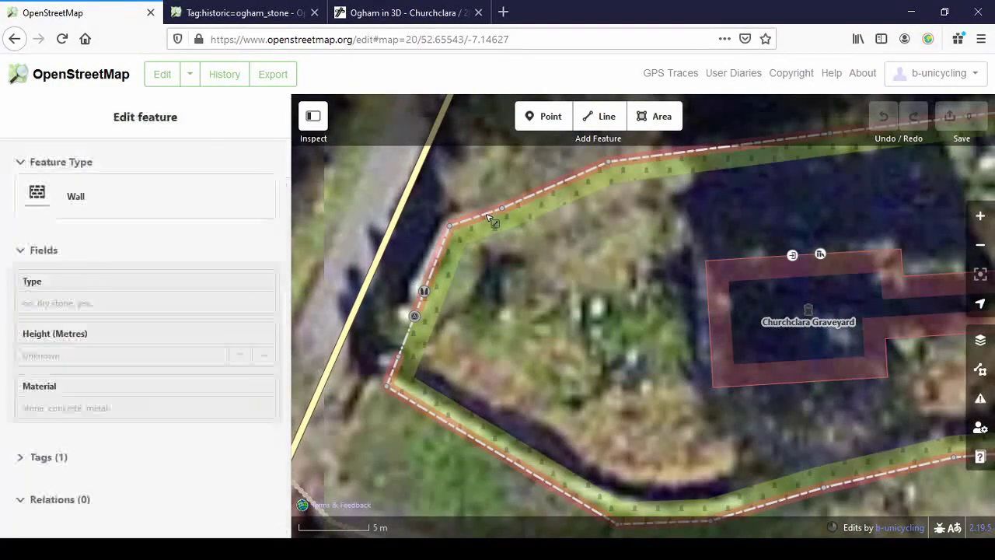
left_click(424, 292)
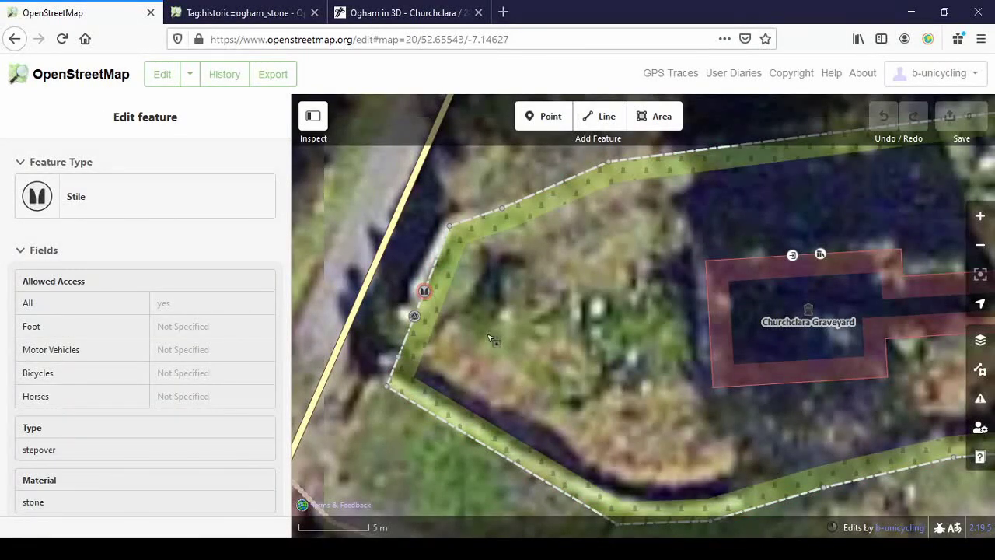
left_click(550, 318)
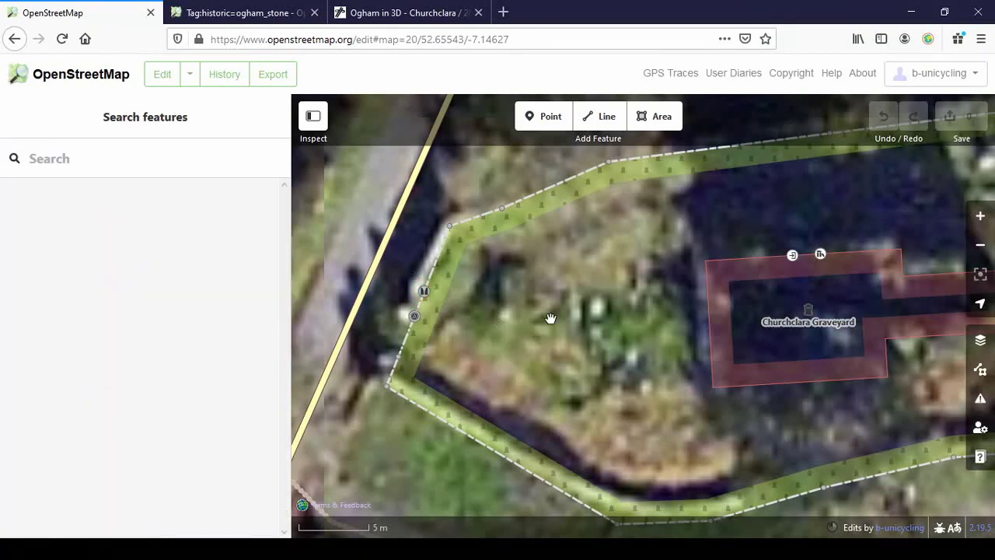
left_click(405, 342)
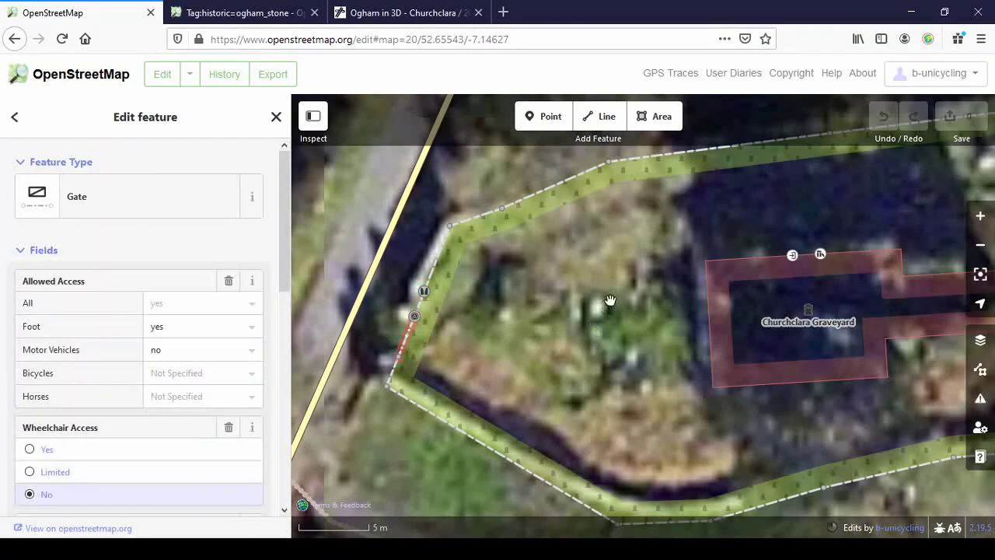
Step: Inspect the two ogham stones mapped on the church walls and expand the tags of the one at the east end
left_click_drag(624, 269, 515, 283)
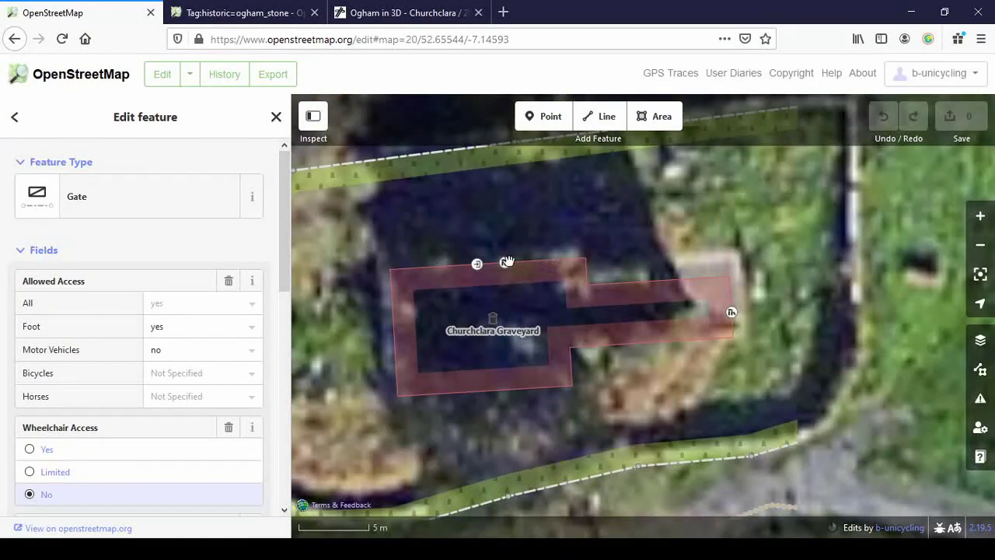
left_click(505, 265)
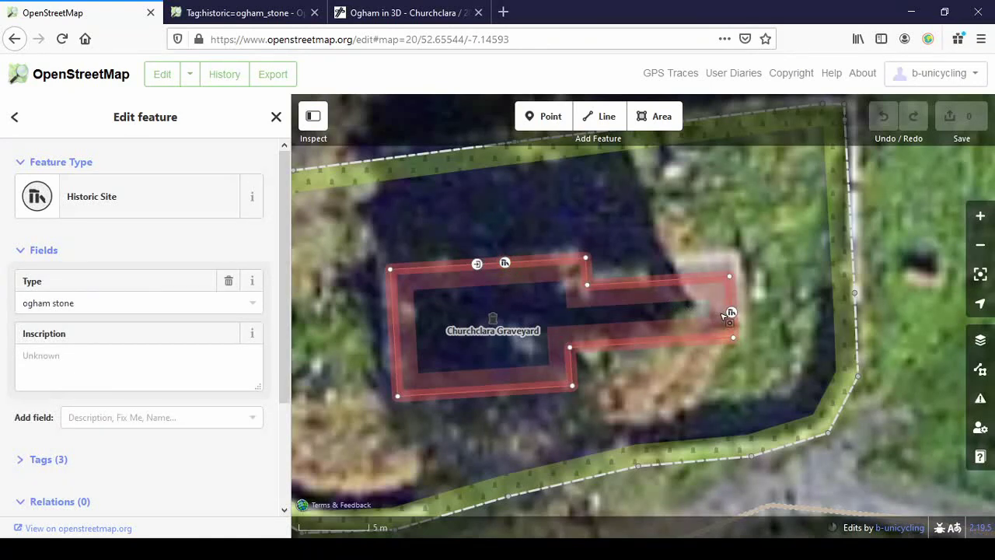
left_click(731, 313)
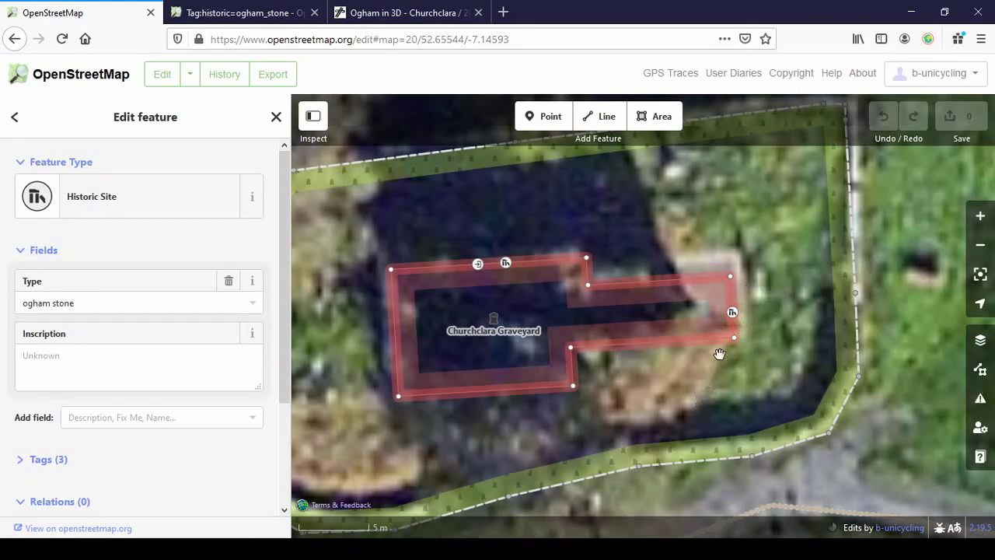
left_click_drag(689, 418, 718, 353)
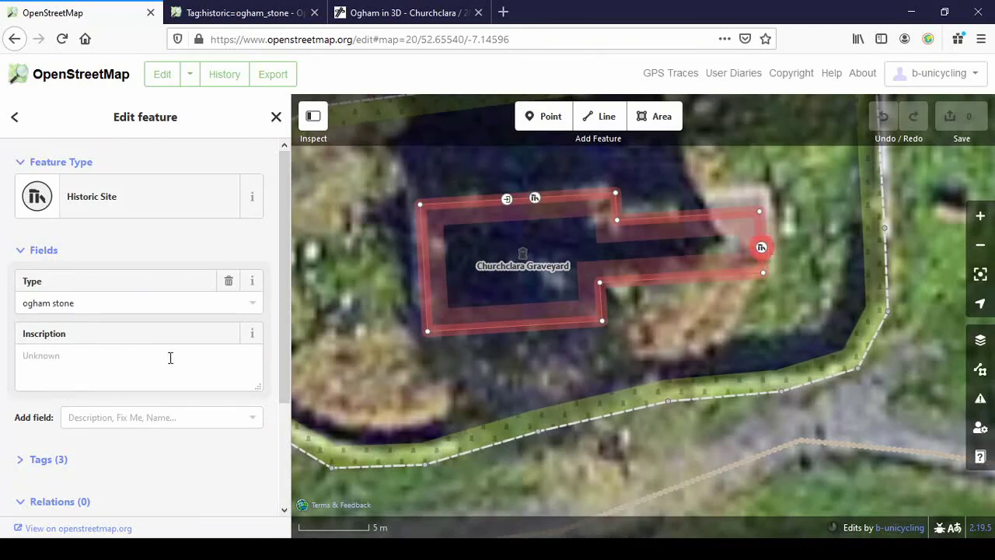
scroll(124, 373, "down", 2)
left_click(49, 391)
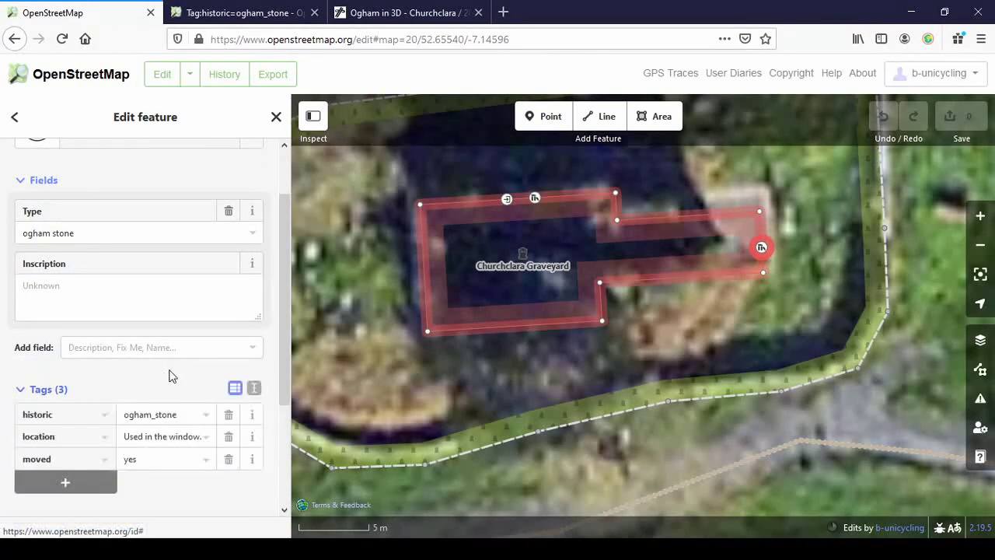
scroll(175, 366, "down", 2)
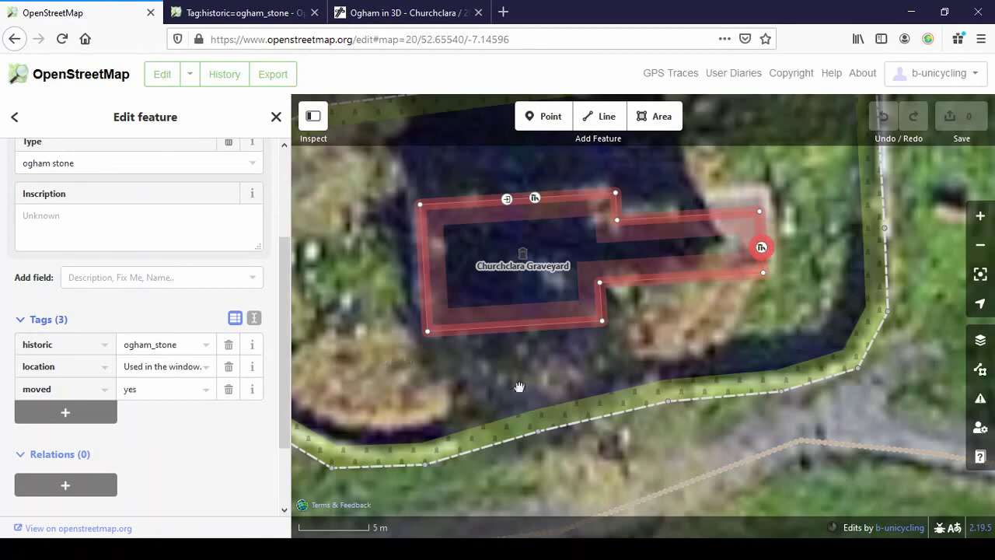
left_click_drag(727, 401, 523, 419)
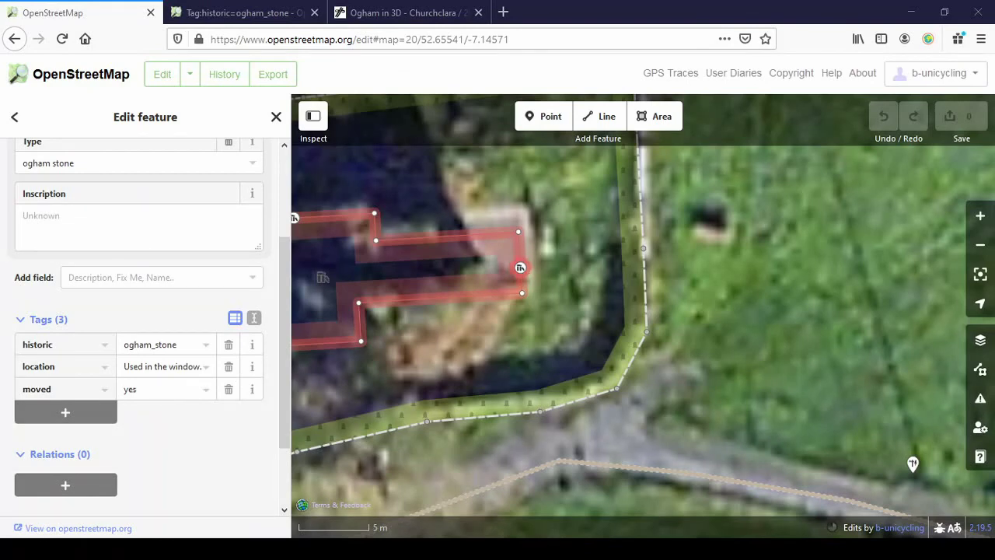
Step: Bring up the prepared tag list in Notepad and add the tag name=Churchclara Ogham Stone I to the east-end ogham stone
key("alt+Tab")
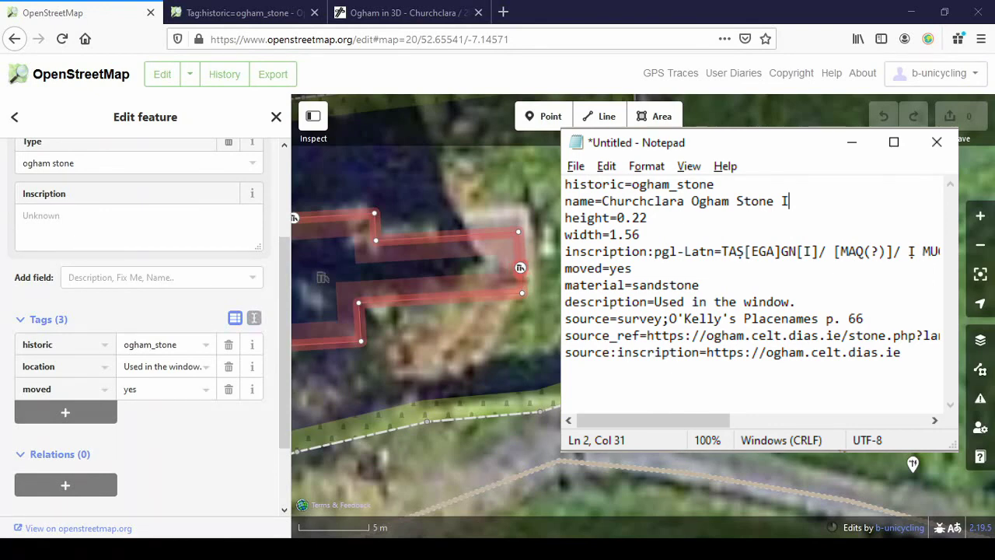
scroll(140, 327, "up", 3)
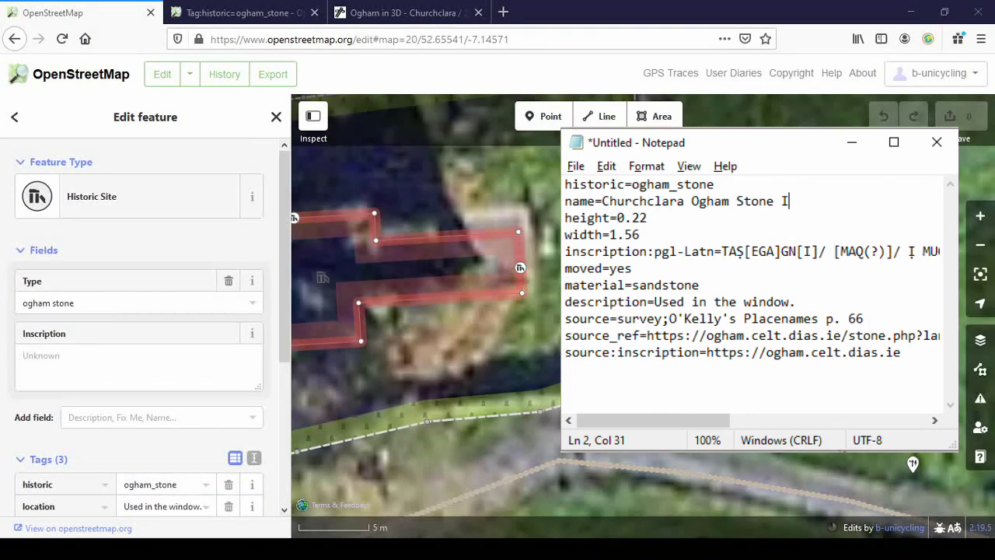
scroll(140, 326, "down", 5)
left_click(72, 327)
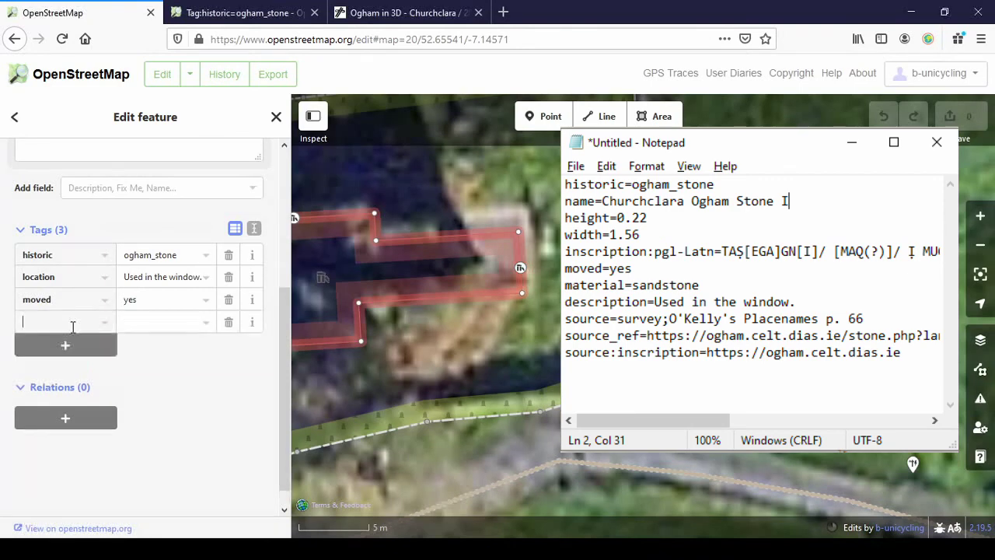
type("name")
key("Tab")
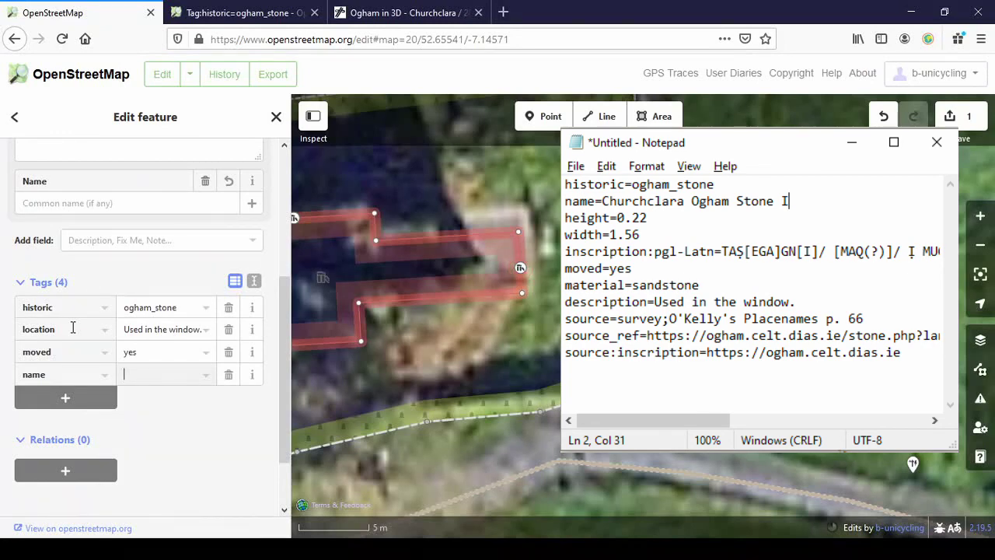
type("Church")
type("cla")
type("ra Og")
type("ham Sto")
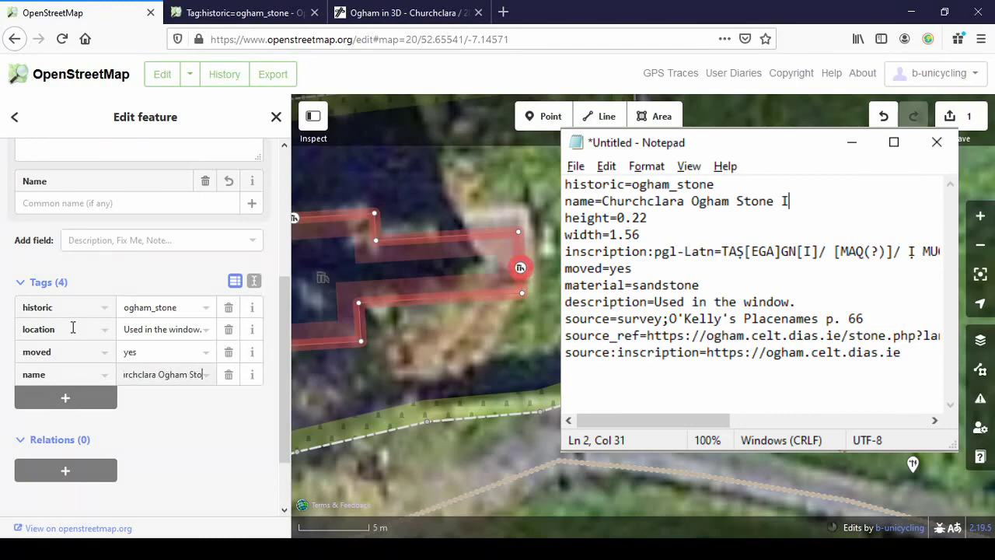
type("ne I")
key("Tab")
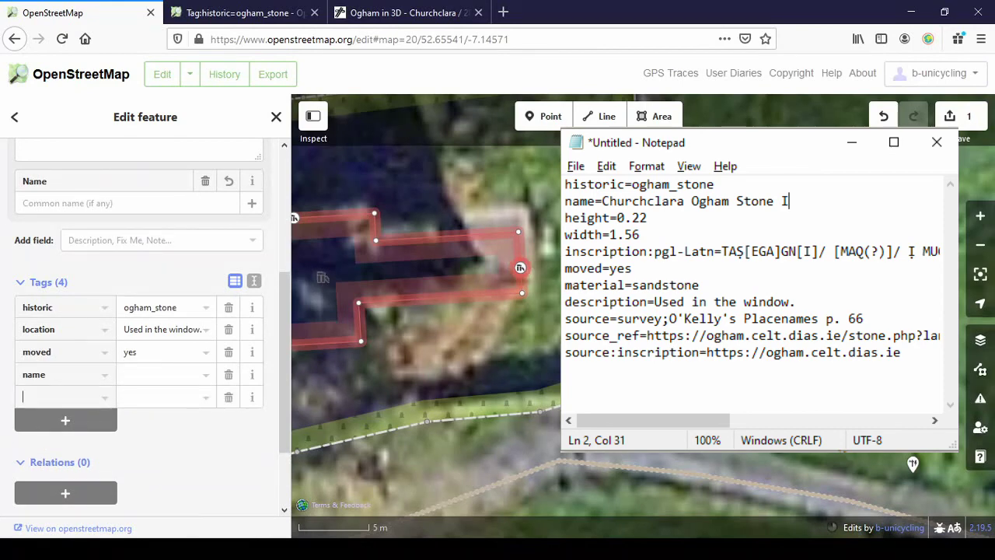
left_click(785, 200)
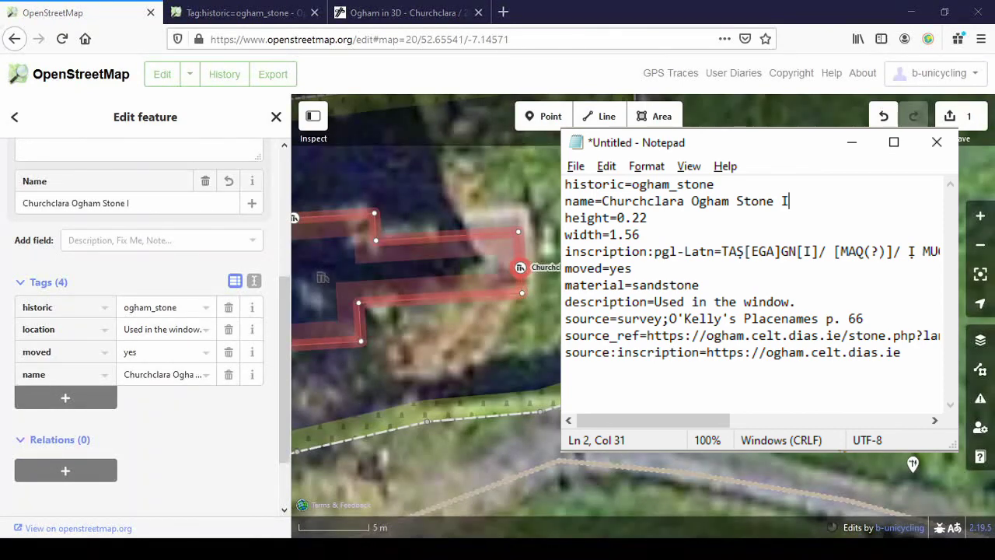
Step: Add a height tag with the value 0.22 to the ogham stone
left_click(65, 397)
type("hei")
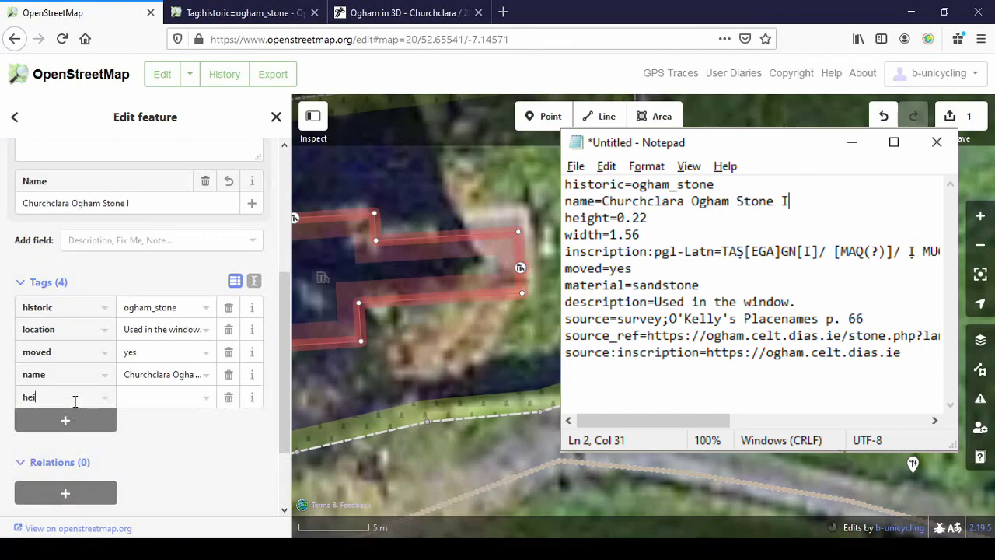
type("ght")
key("Tab")
type("0.")
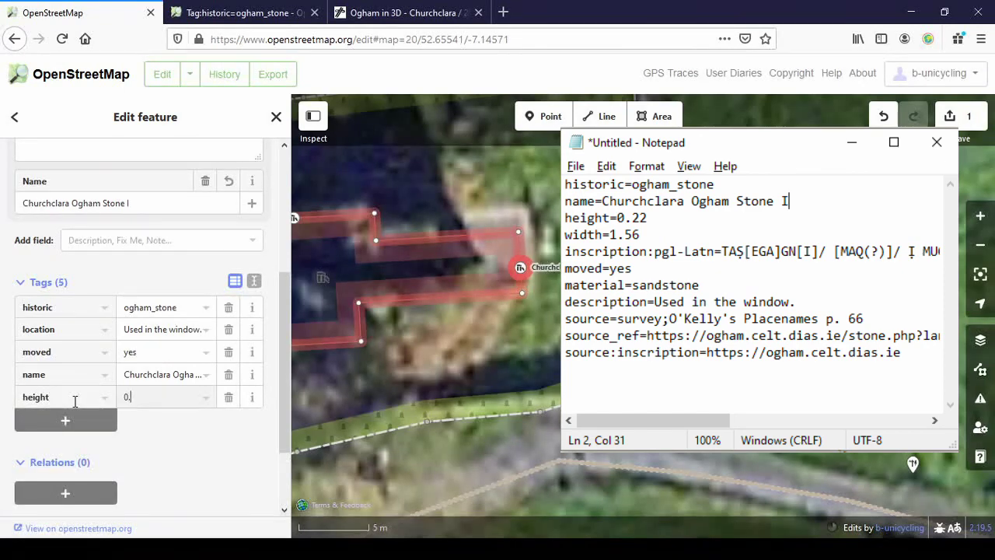
type("22")
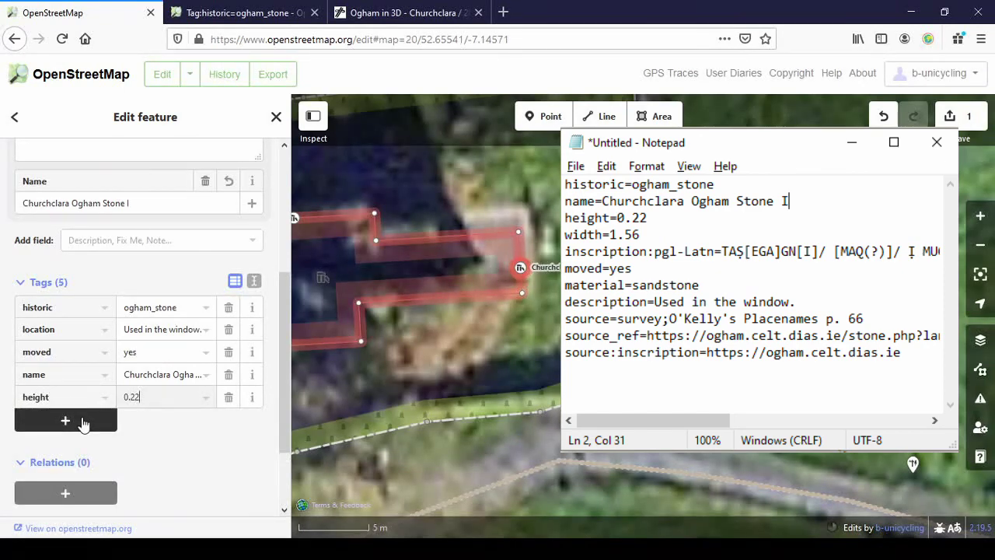
Step: Add a width tag with the value 1.56 to the ogham stone
left_click(83, 423)
type("wif")
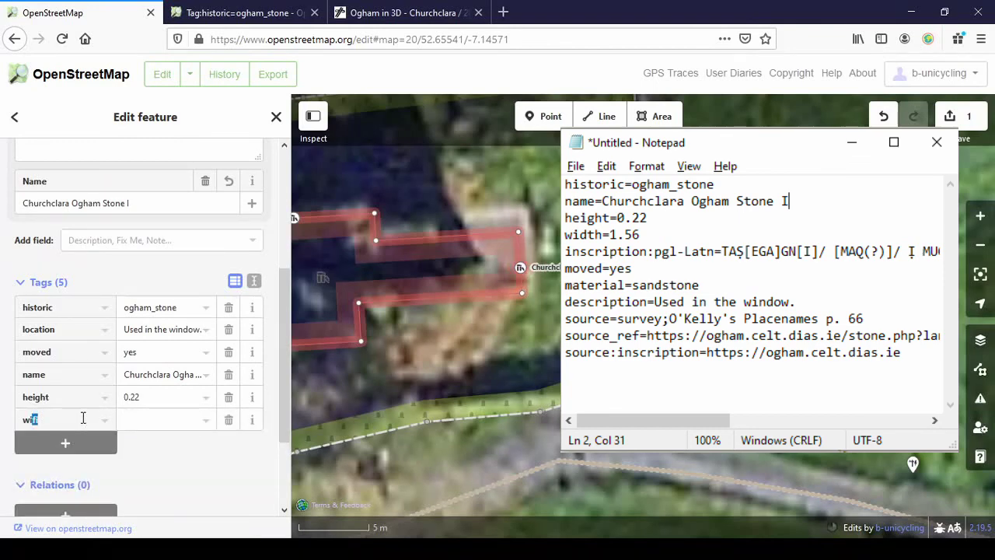
type("dth")
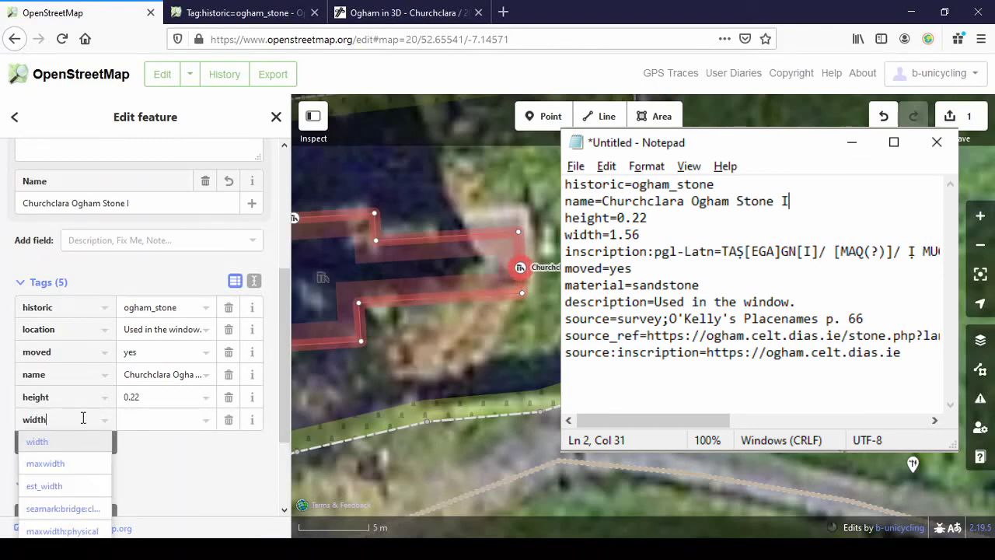
key("Tab")
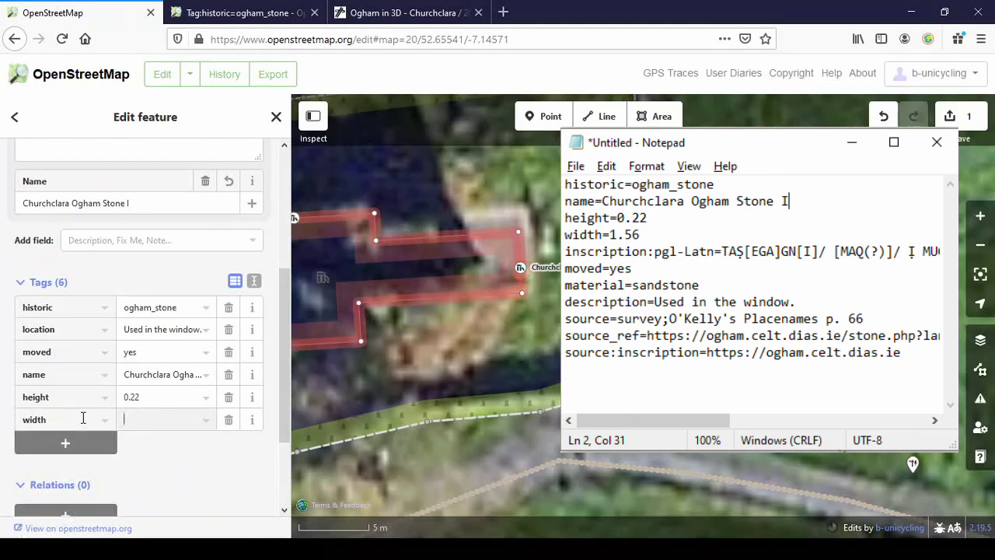
type("1.56")
key("Tab")
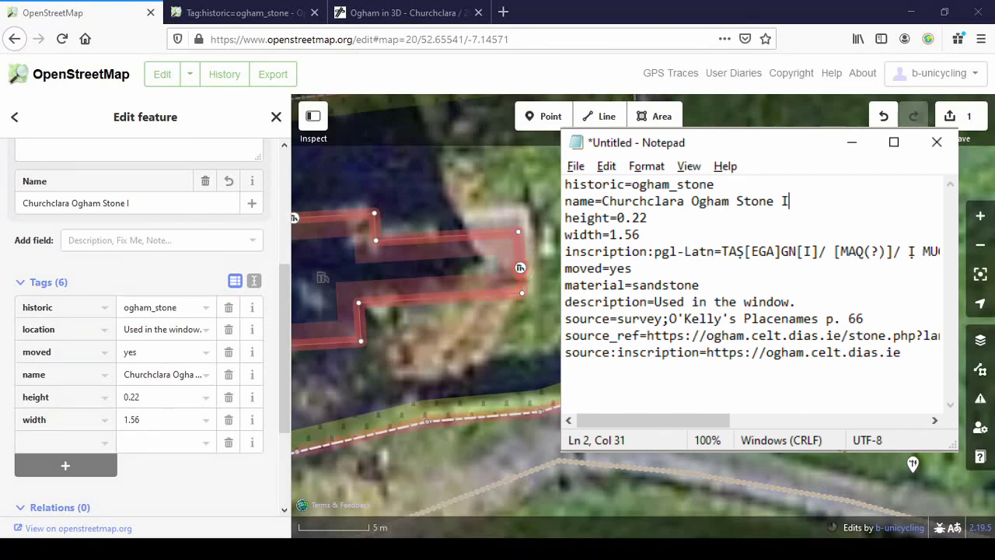
Step: Add an inscription:pgl-Latn tag holding the stone's transliteration from the notes, ending in C[O]I MAC[O]R[BO]
type("inscription:pgl-Latn")
left_click(164, 442)
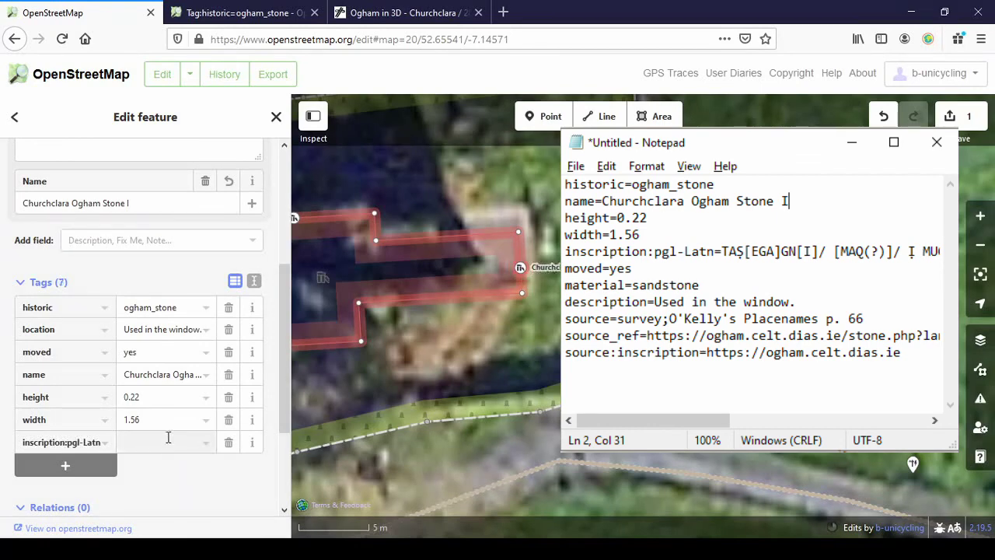
key("alt+Tab")
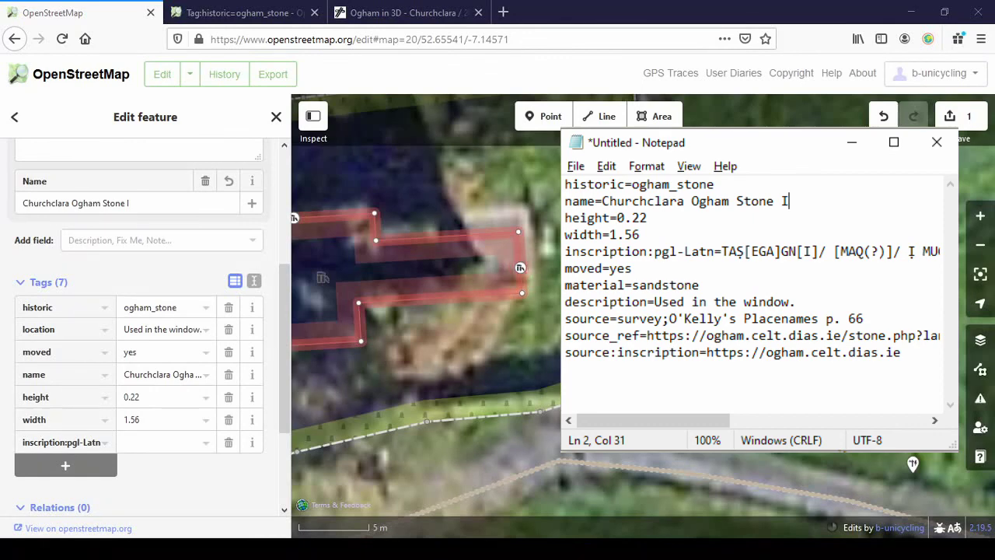
left_click(146, 440)
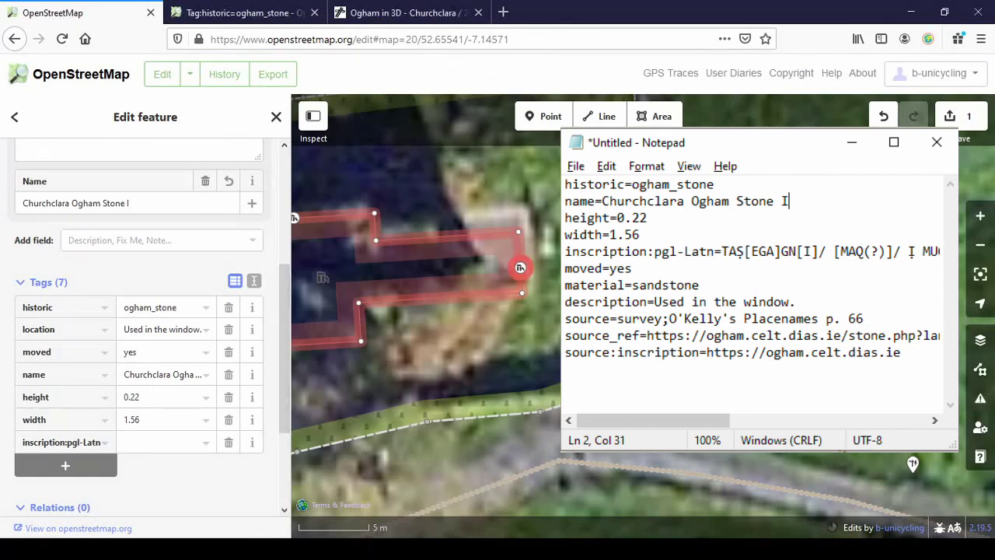
type("C[O]I MAC[O]R[BO]")
key("alt+Tab")
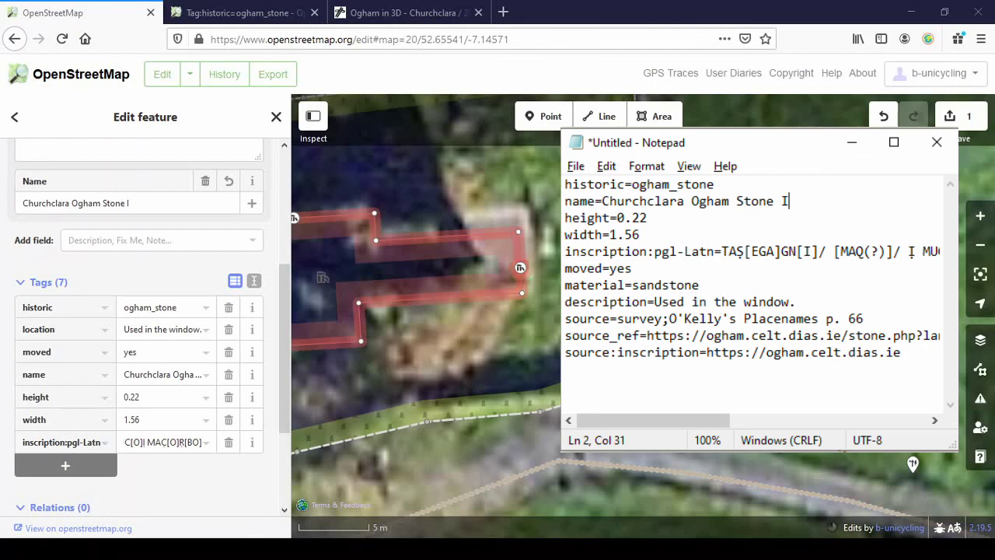
Step: Rename the stone's location key to description, keeping its text "Used in the window."
double_click(38, 329)
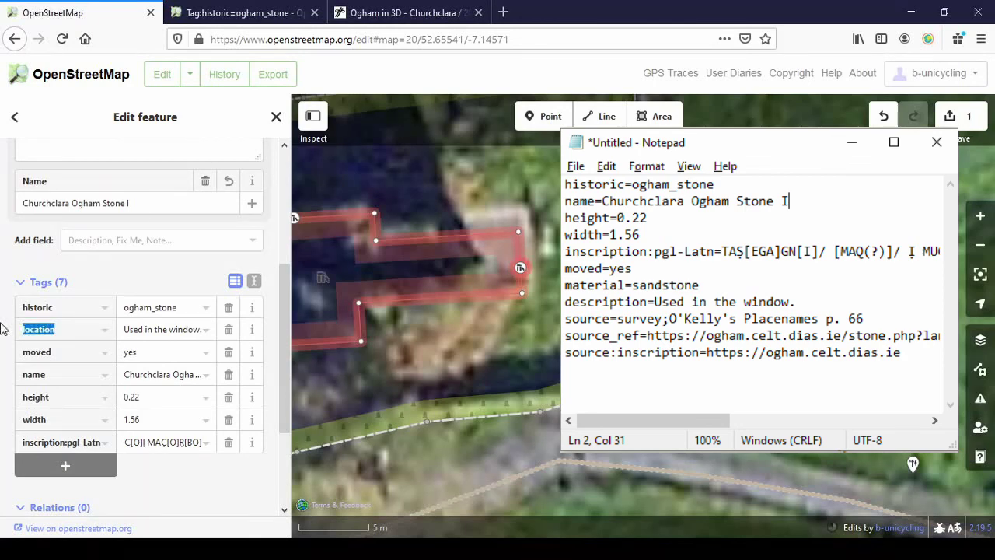
type("descriptio")
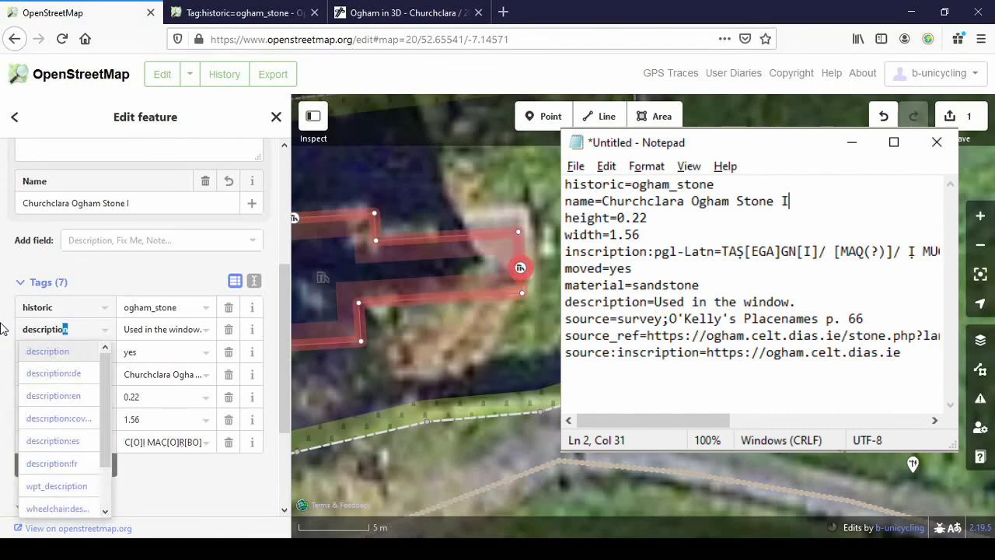
key("Tab")
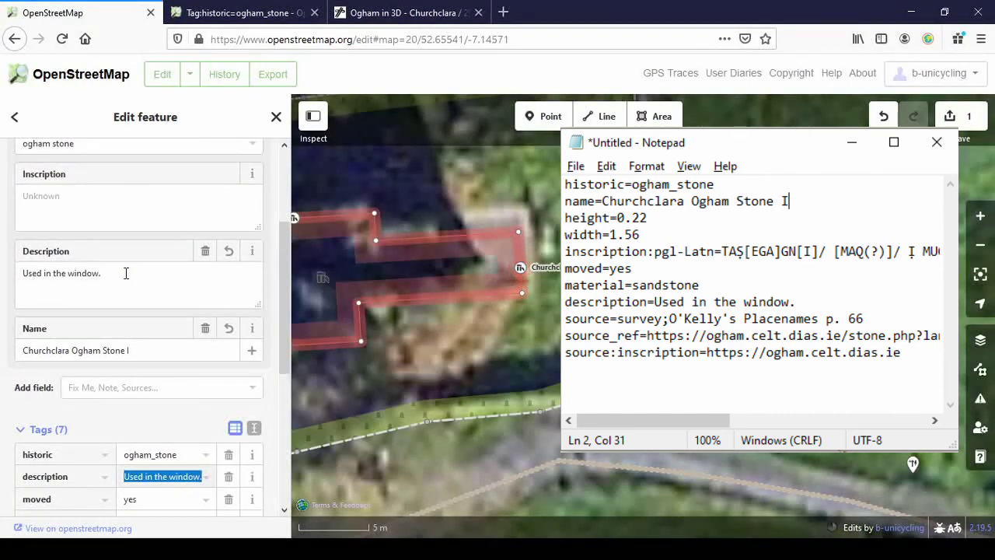
left_click(124, 274)
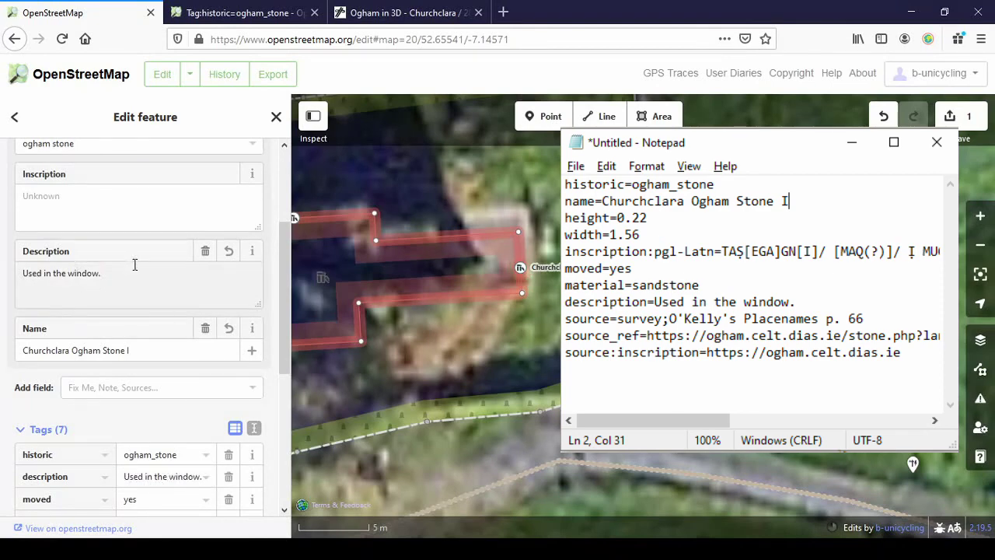
Step: Add a material tag with the value sandstone to the ogham stone
scroll(134, 266, "down", 2)
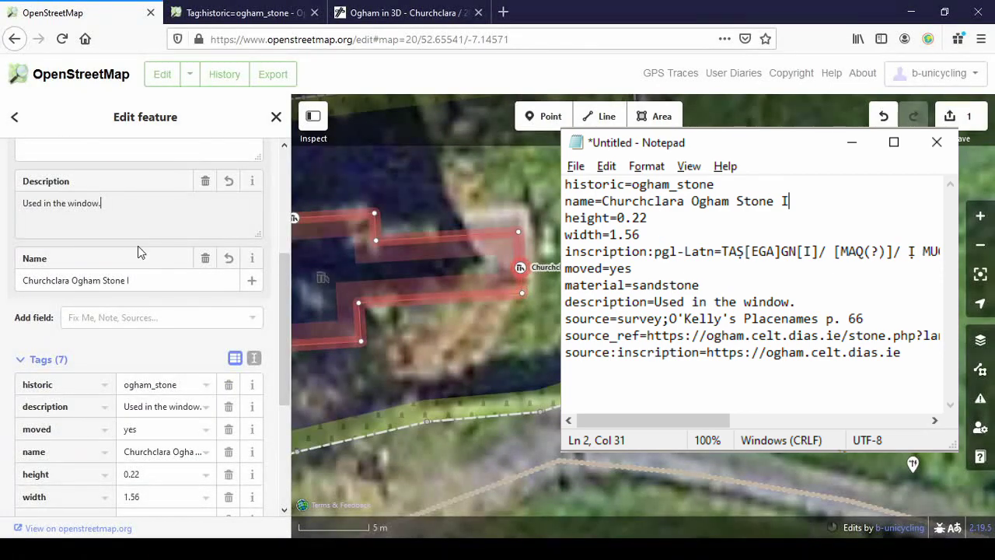
scroll(140, 337, "down", 4)
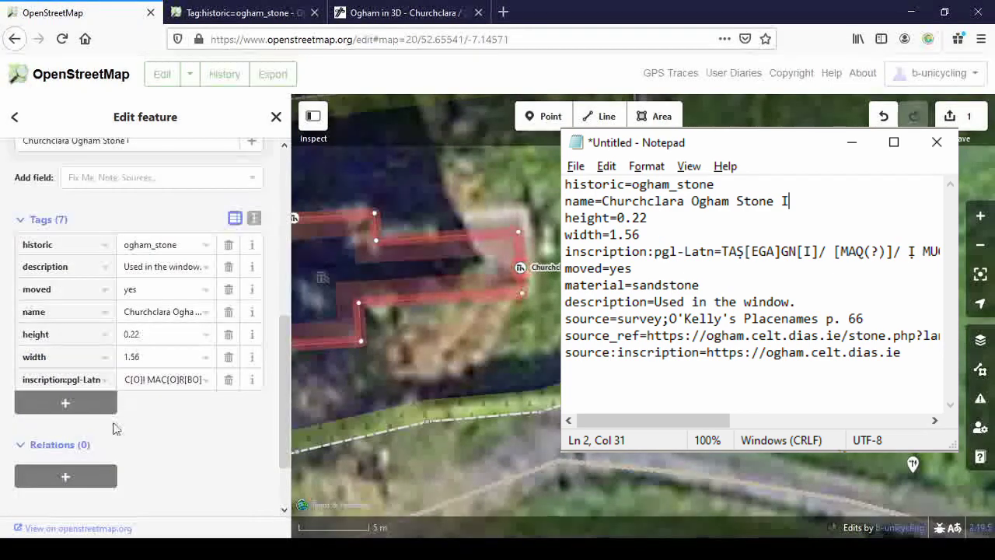
left_click(66, 402)
type("material")
key("Tab")
type("sand")
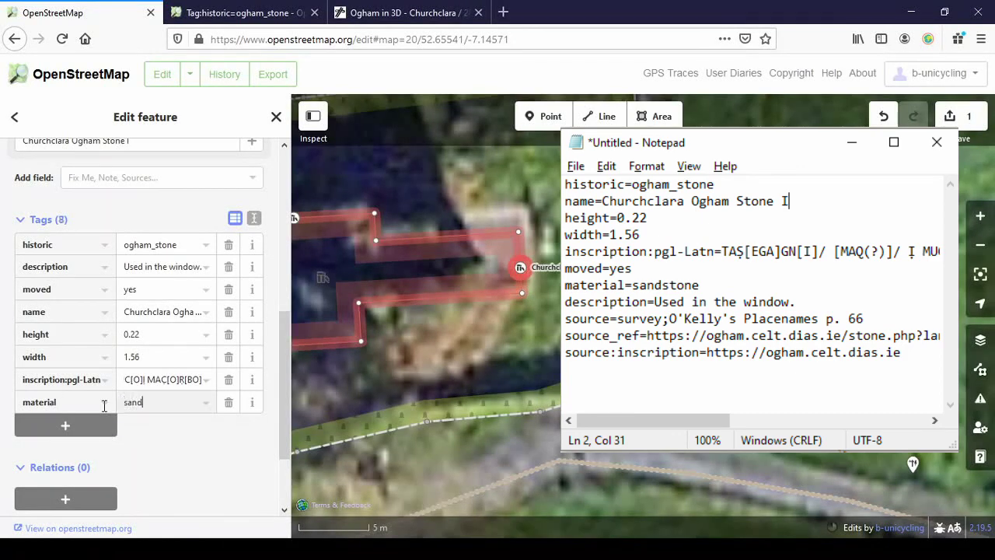
type("stone")
key("Tab")
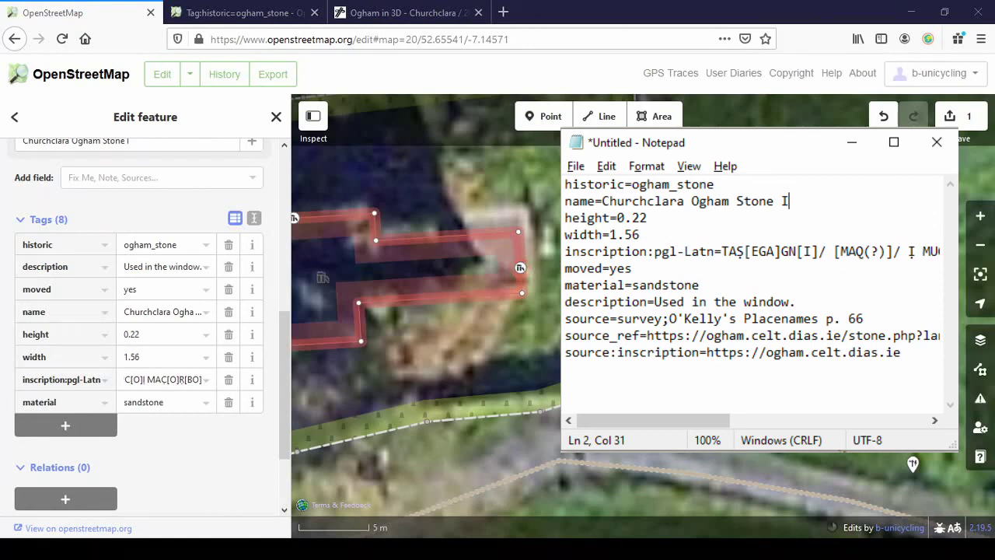
Step: Add a source tag to the ogham stone with the values survey and O'Kelly's Placenames p. 66
left_click(49, 430)
type("source")
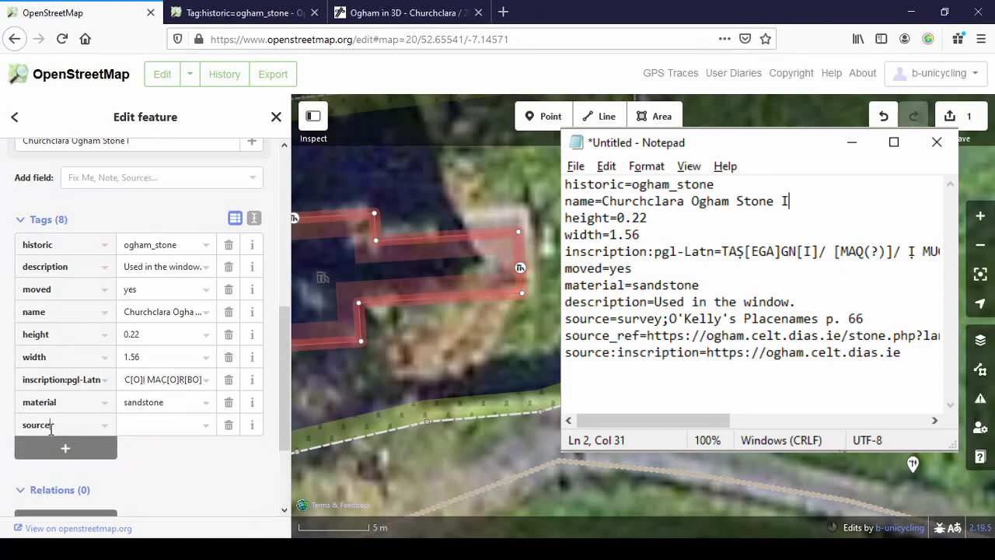
key("Tab")
type("survey")
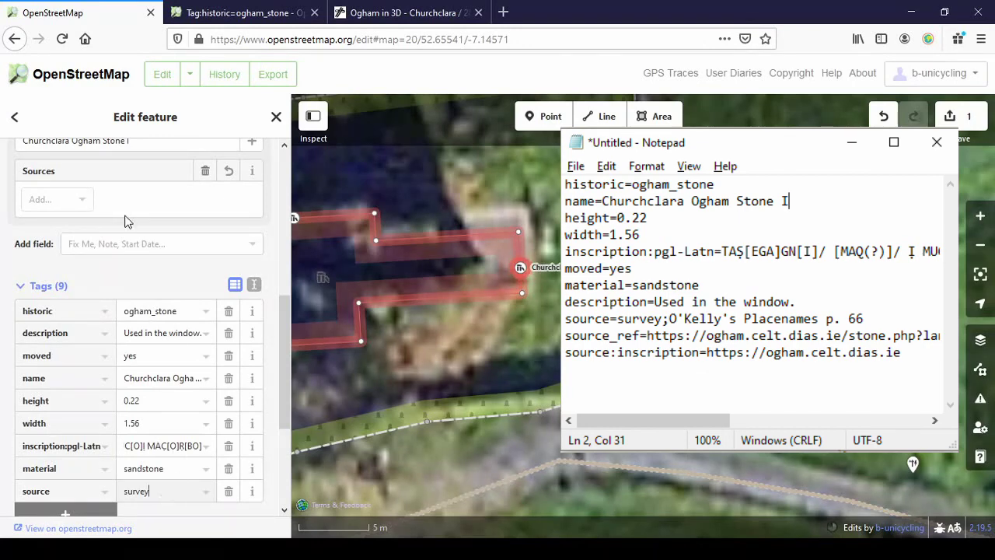
left_click(100, 199)
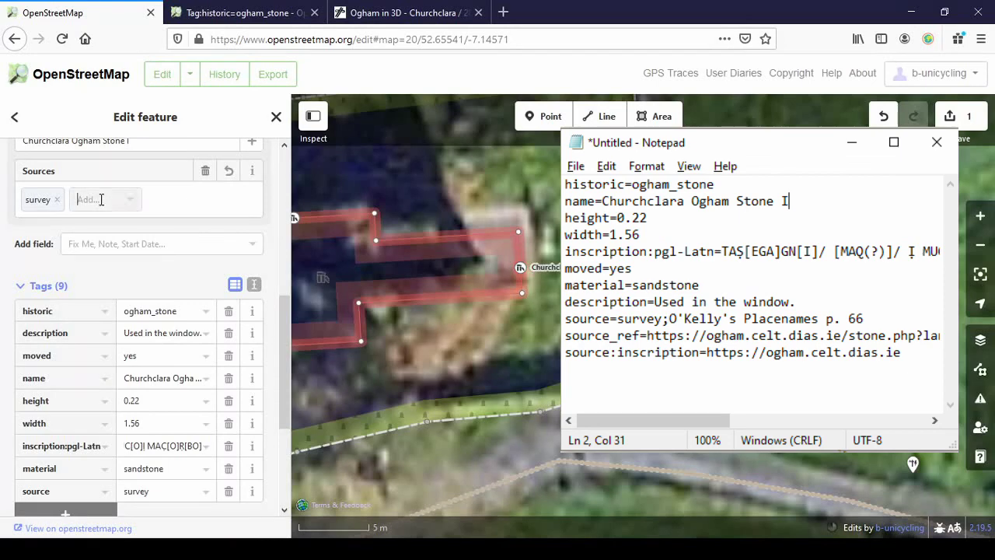
type("O")
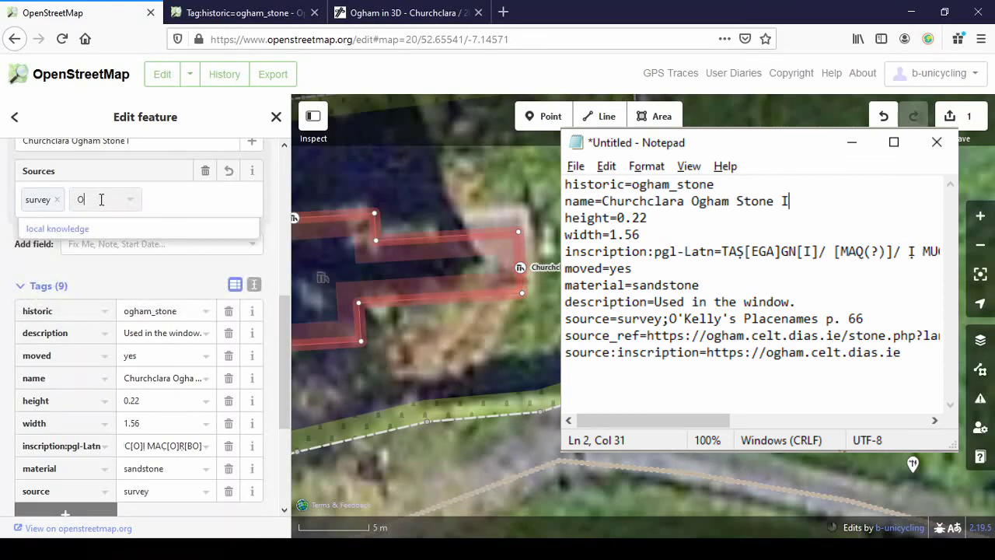
type("'Kelly")
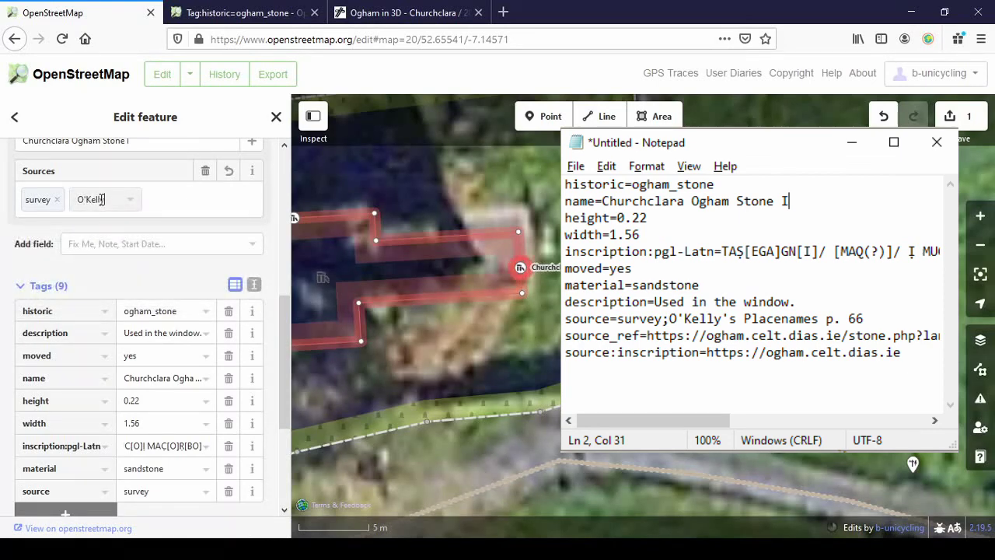
type("'s Placenames ")
type("p. 6")
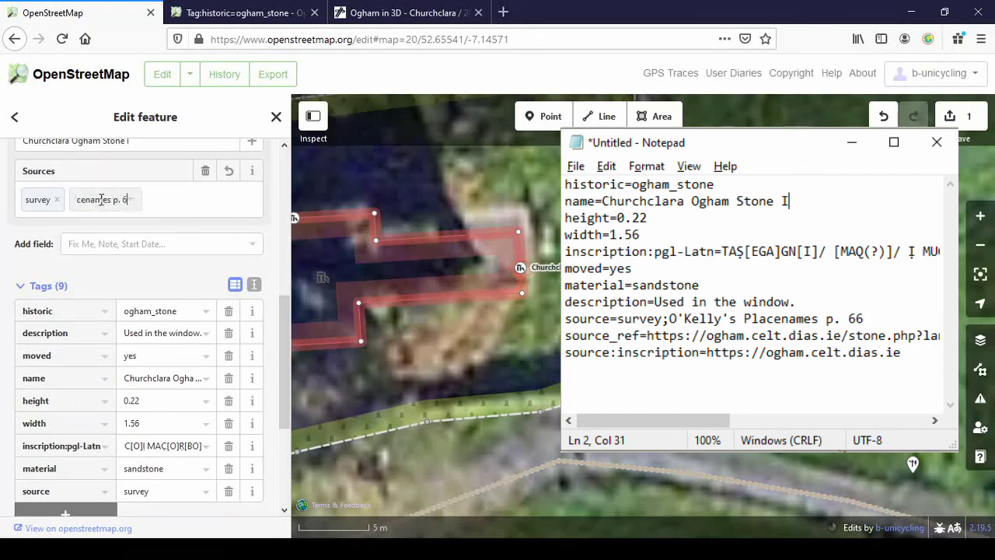
type("6")
key("Tab")
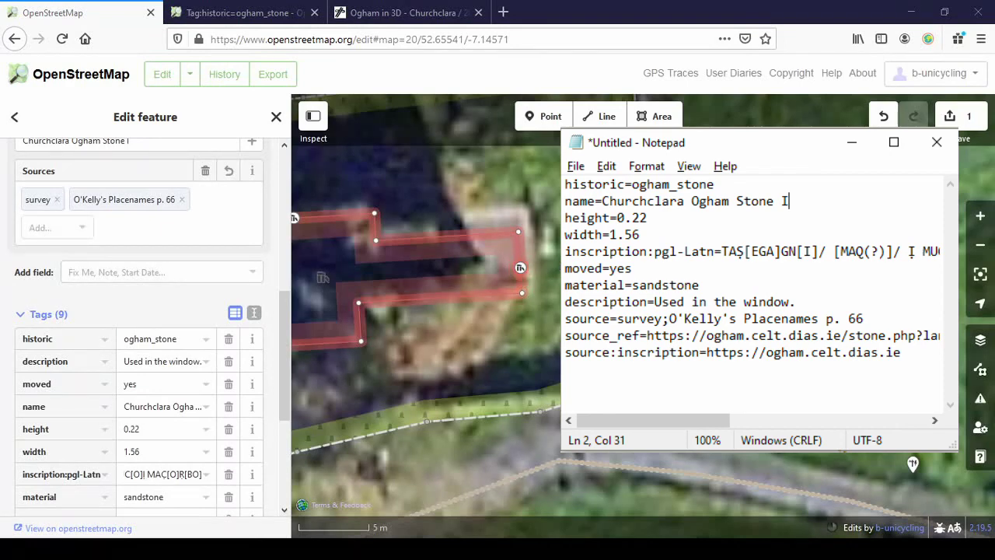
scroll(140, 327, "down", 3)
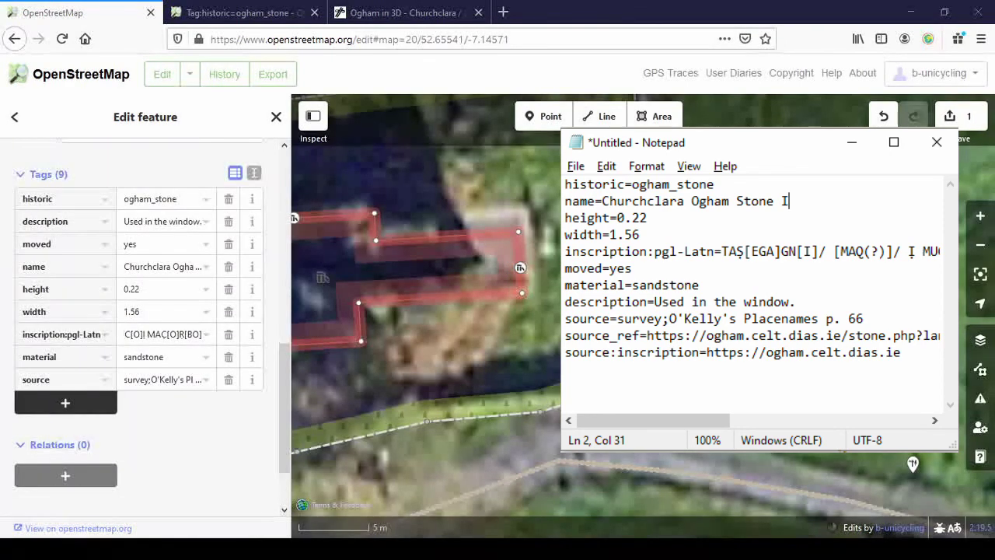
left_click(76, 405)
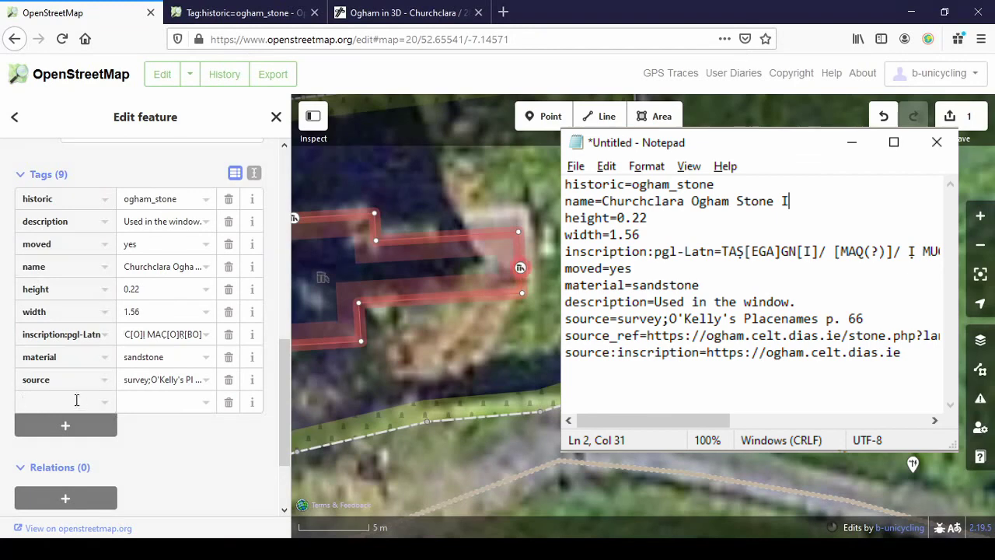
type("source:inscription")
key("Tab")
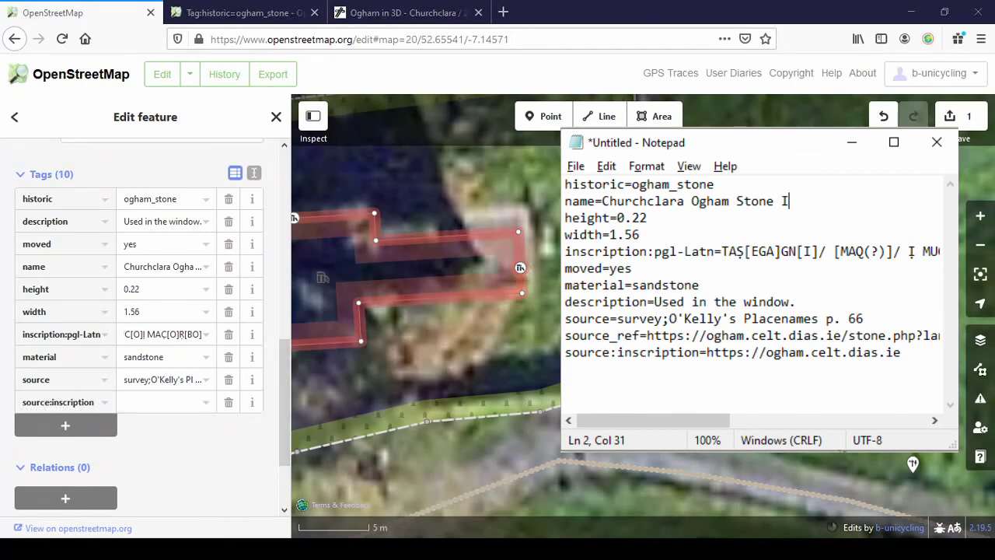
left_click(195, 400)
type("https://ogham.celt.dias.ie")
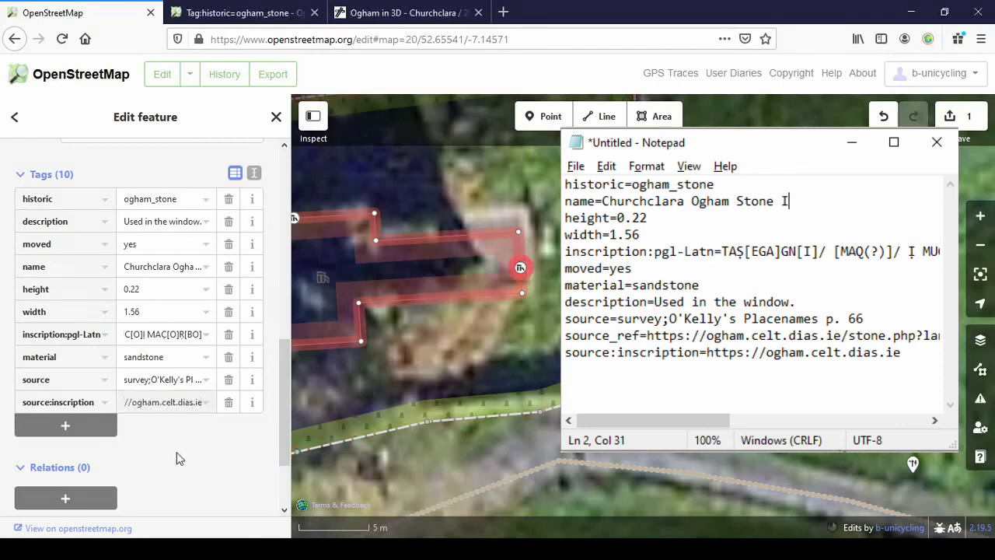
key("Return")
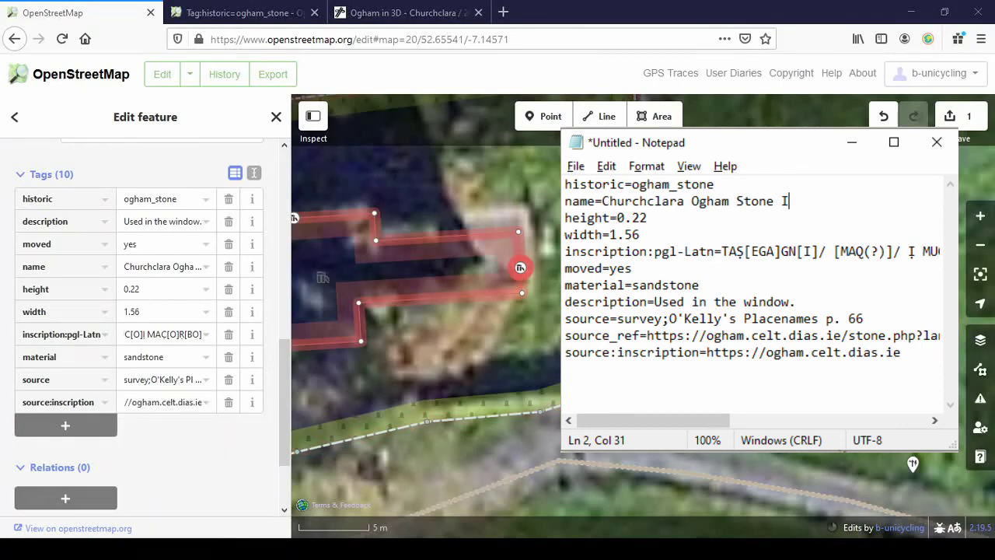
Step: Add a source_ref tag to the stone holding the copied Ogham in 3D link for 28._Churchclara_I
left_click(114, 427)
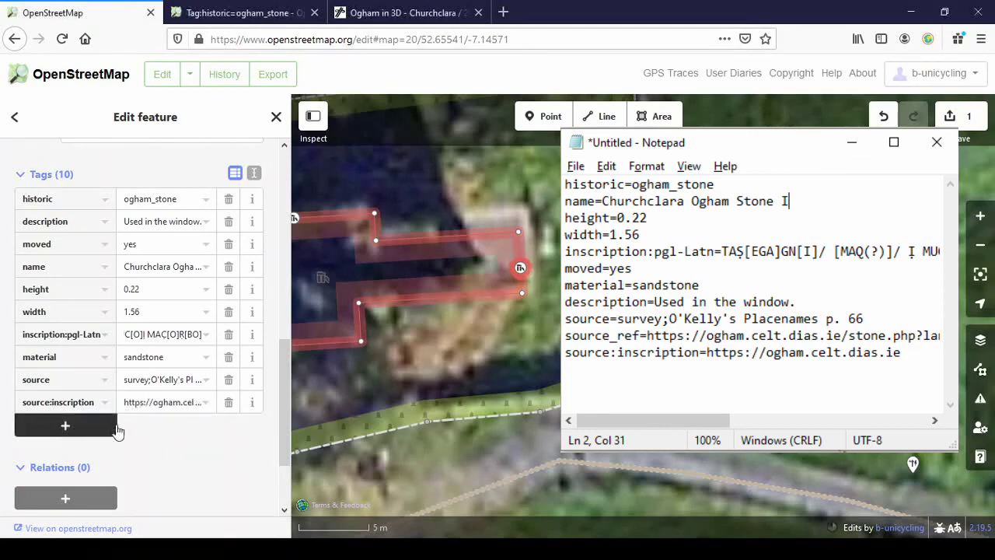
type("source_ref")
key("Tab")
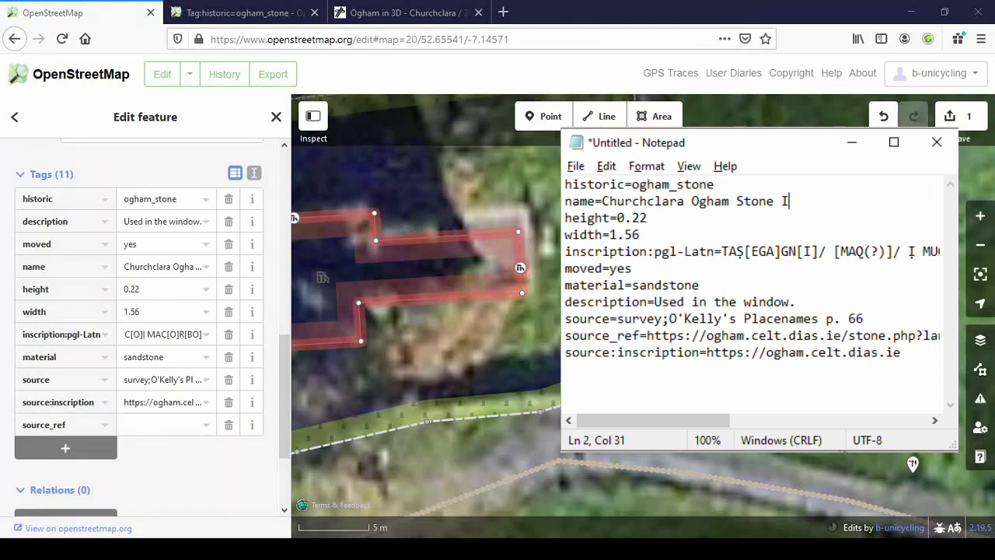
left_click(164, 421)
key("ctrl+v")
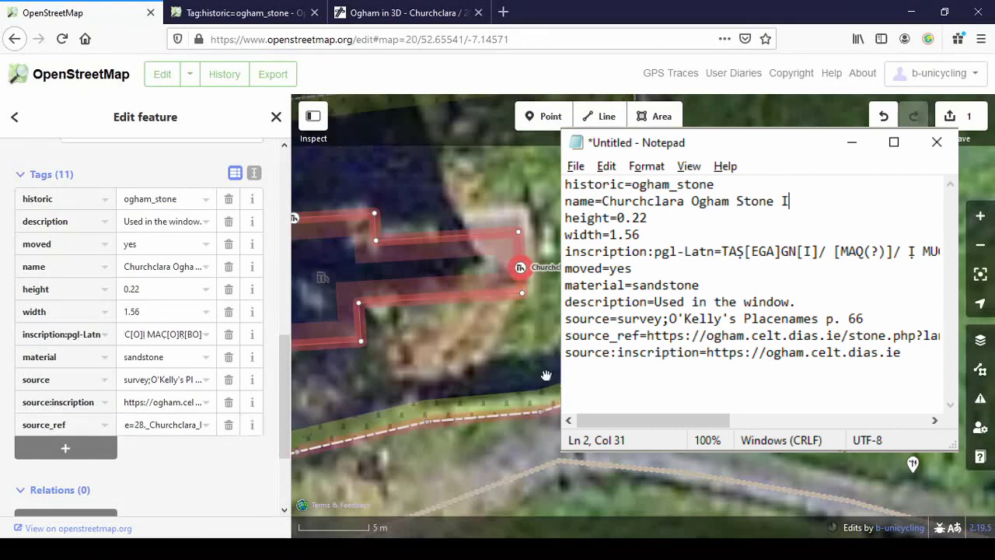
left_click(319, 450)
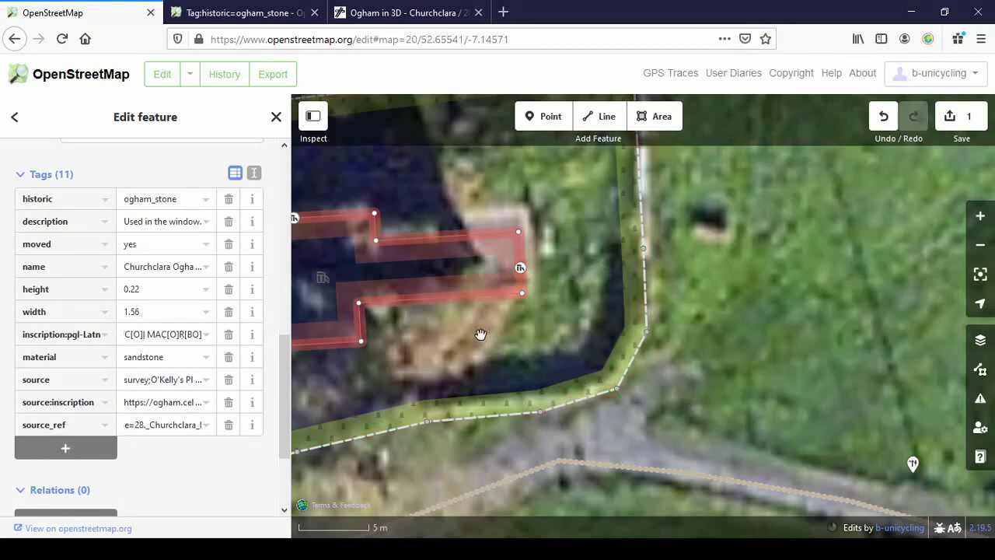
Step: Start saving the edits and enter the changeset comment "added details on Ogham stone"
left_click_drag(453, 336, 648, 362)
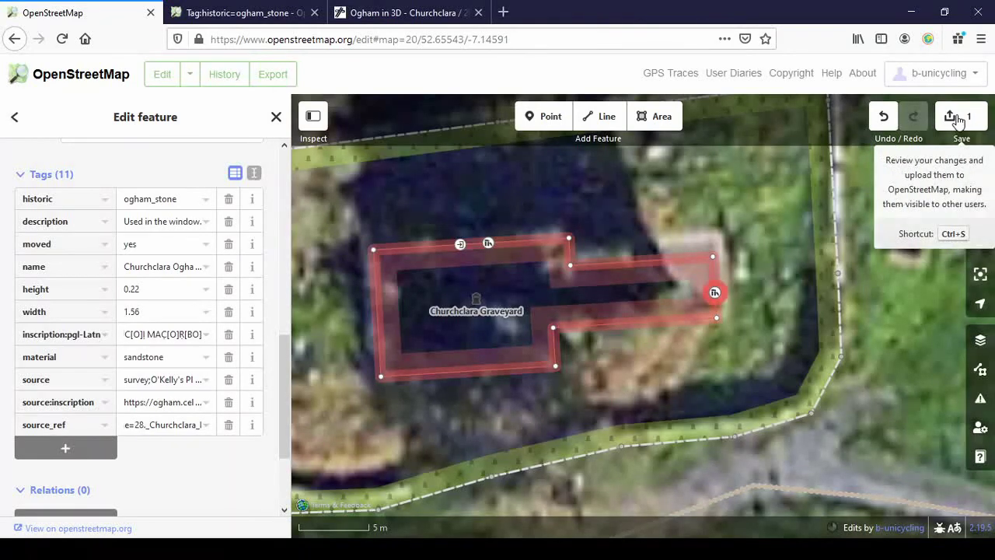
left_click(959, 120)
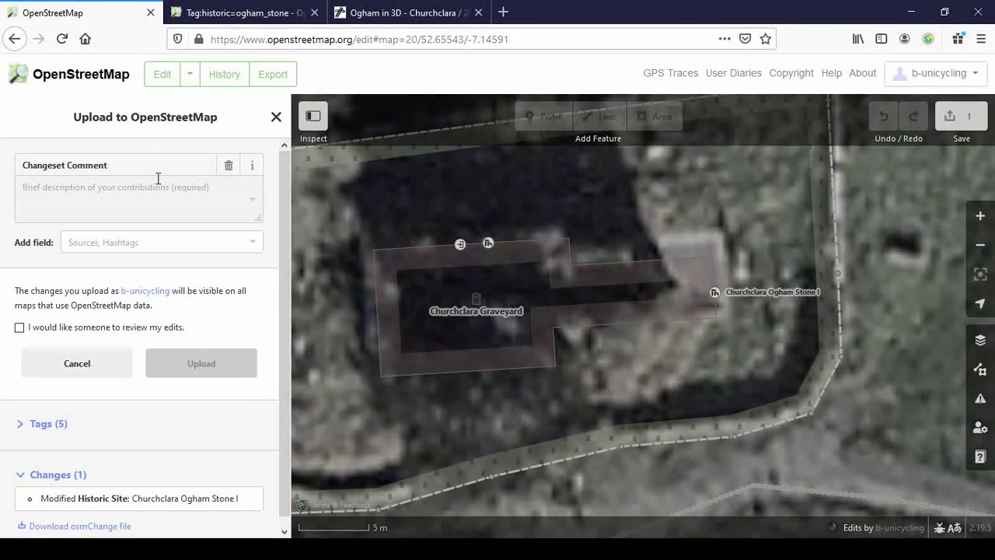
type("added details")
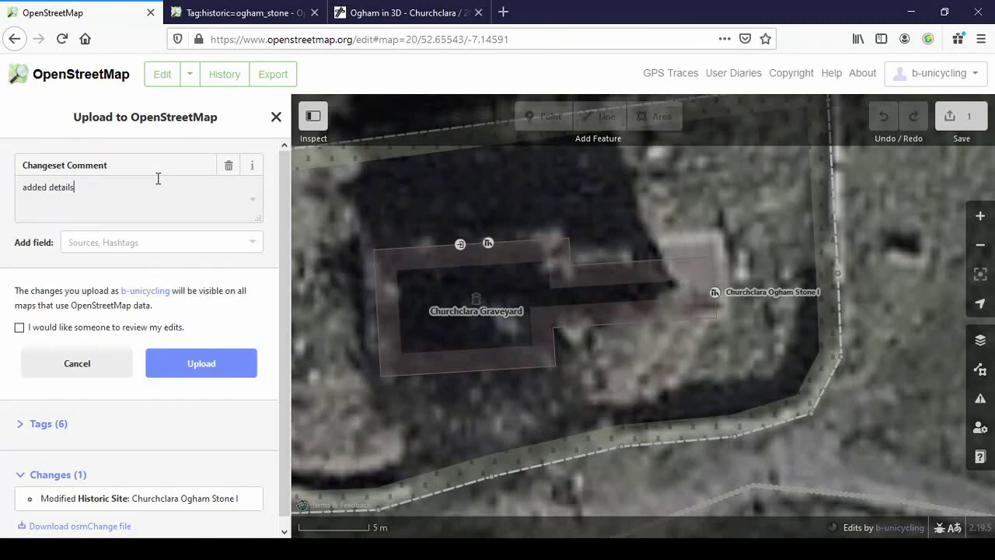
type(" on ")
type("Ogham S")
type("stn")
type("ne")
Step: Add survey and Ogham in 3D as changeset sources and upload the changes
left_click(144, 241)
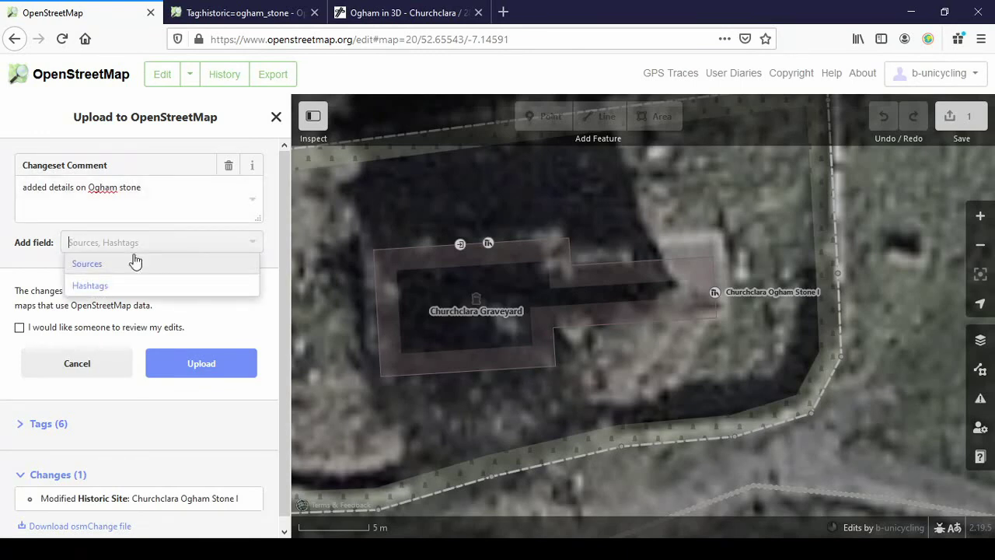
left_click(136, 263)
type("survey")
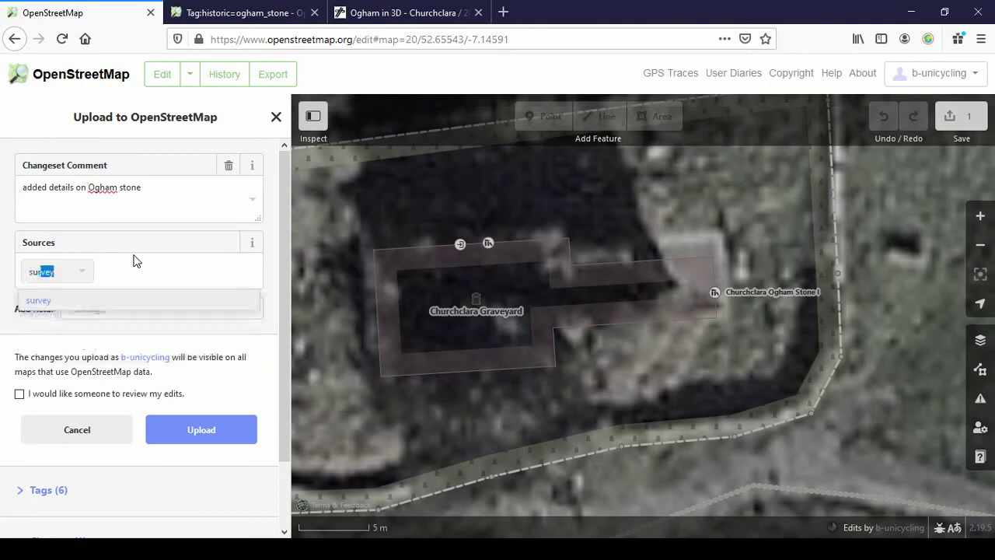
key("Return")
type("Ogham in ")
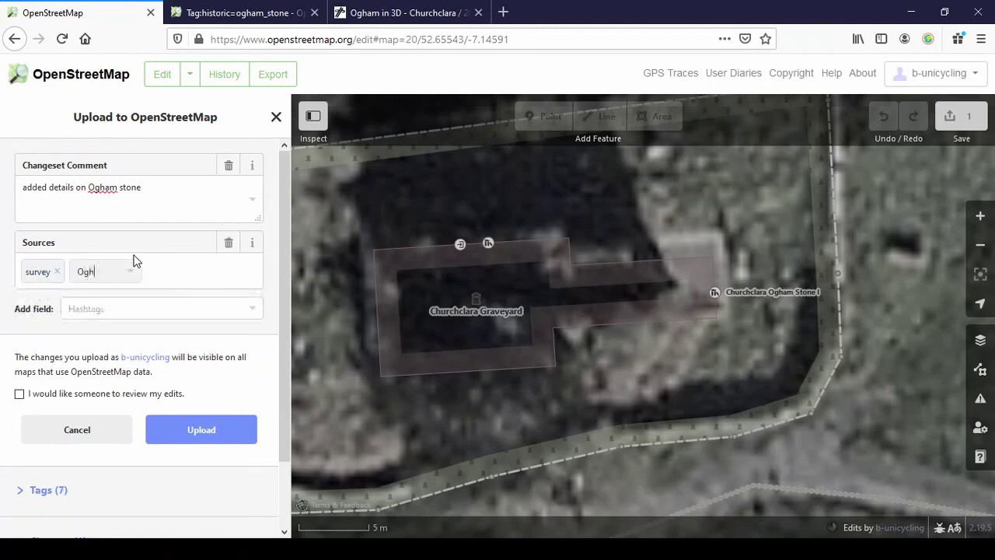
type("3D")
left_click(198, 430)
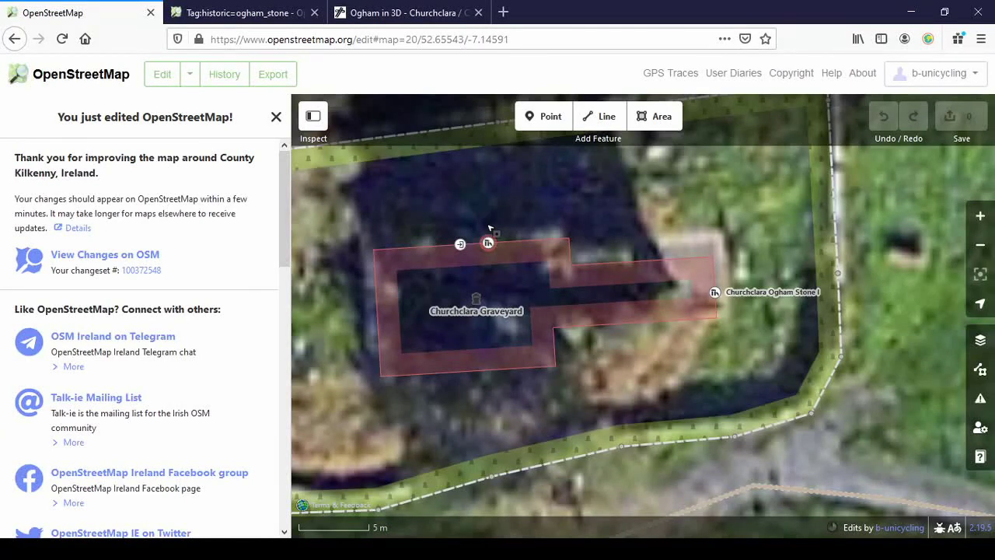
Step: Select the unnamed ogham stone beside the church entrance and rename its location key to description, keeping the text "Part of the church wall."
left_click(487, 242)
scroll(489, 224, "up", 1)
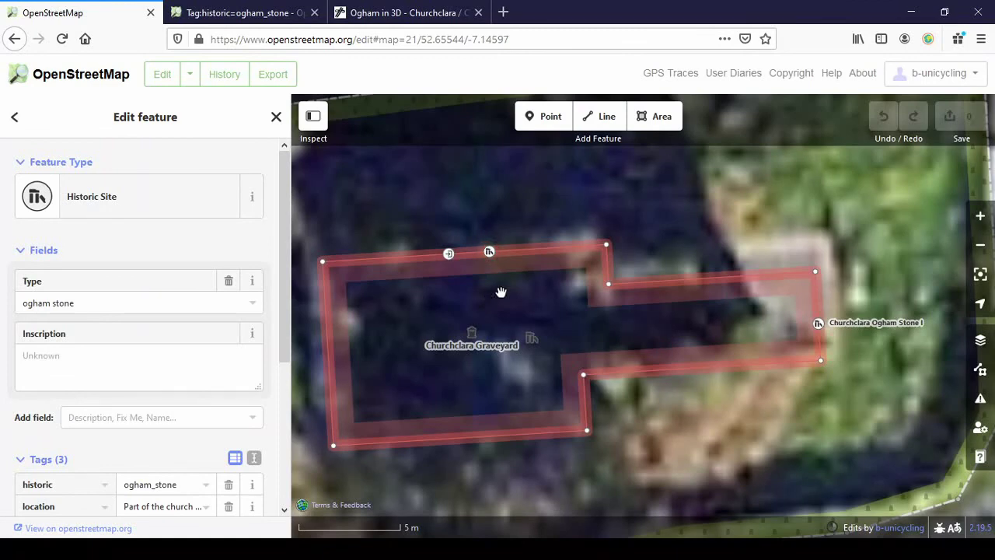
left_click(115, 362)
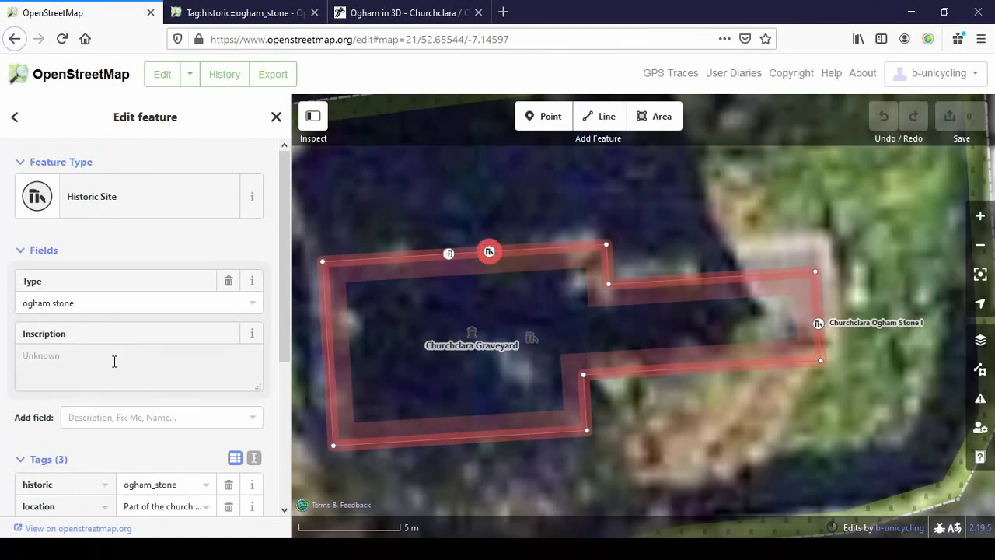
scroll(147, 337, "down", 3)
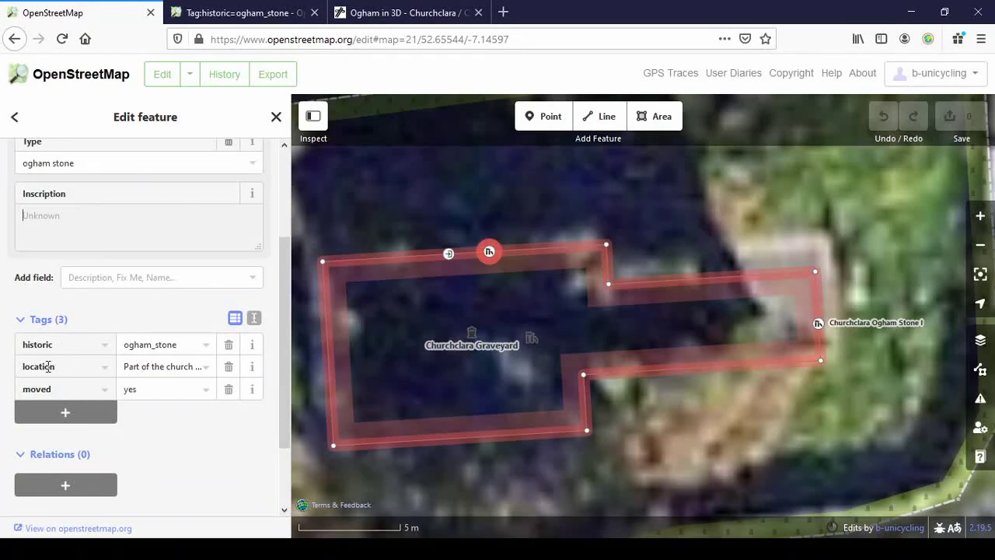
double_click(48, 368)
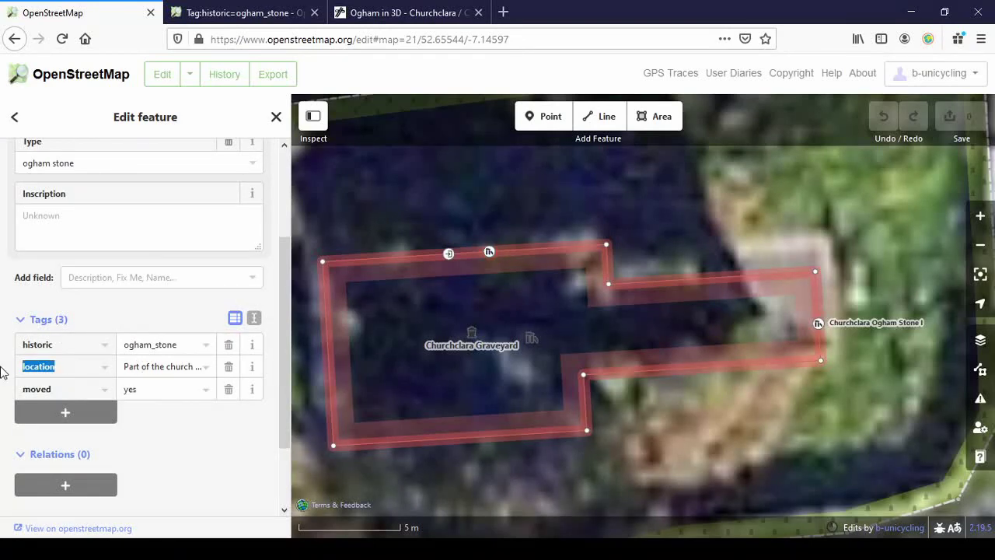
type("description")
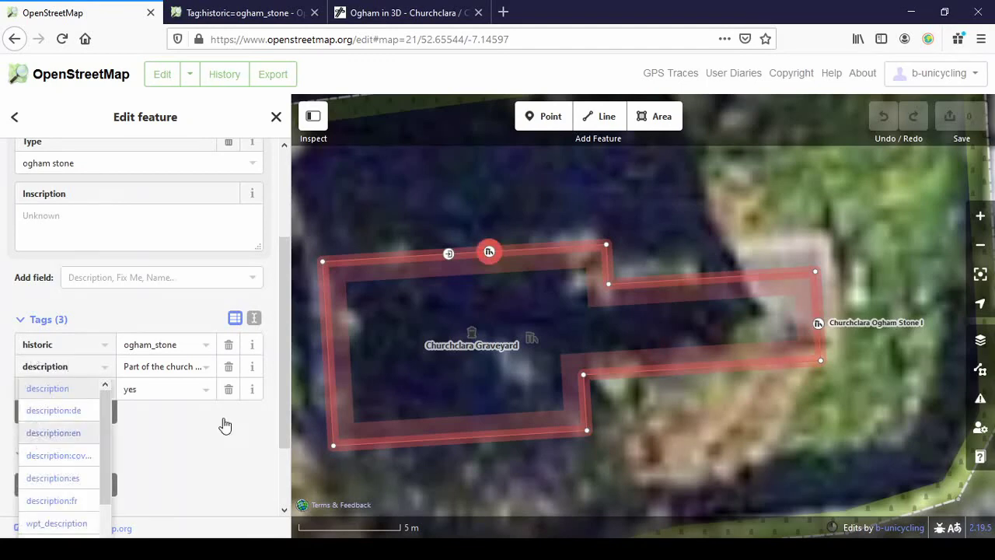
left_click(148, 305)
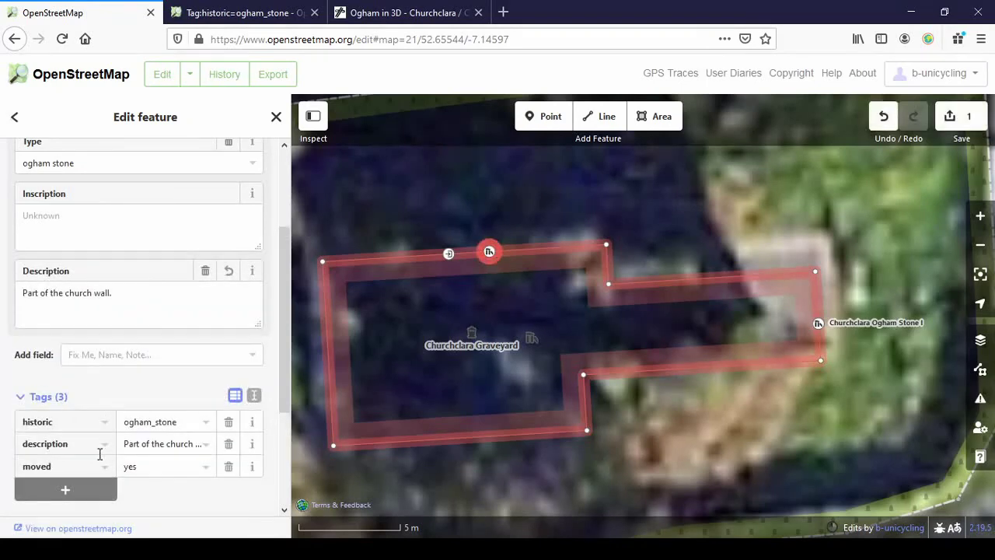
Step: Add a name tag with the value Churchclara Ogham Stone II to the stone beside the entrance
left_click(87, 487)
type("name")
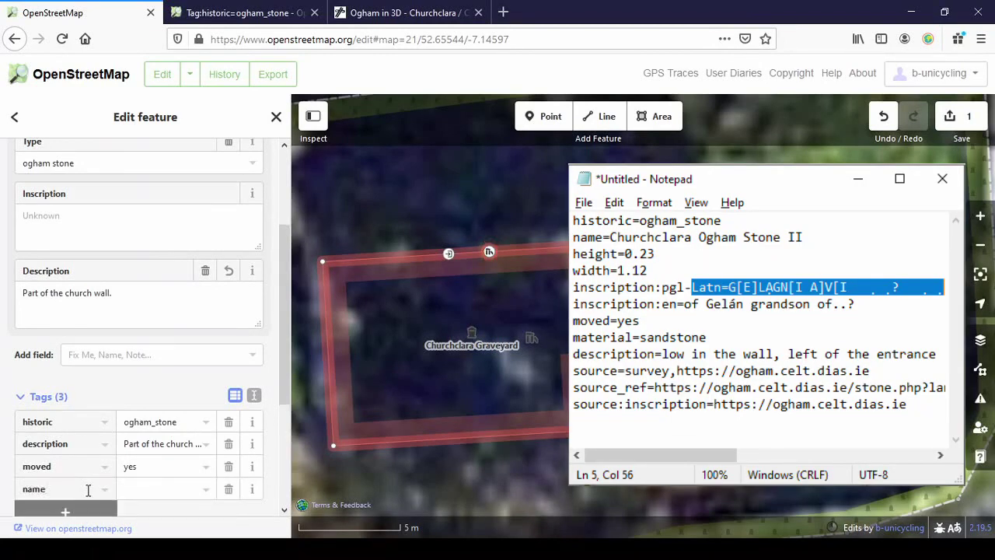
key("Tab")
type("Churchc")
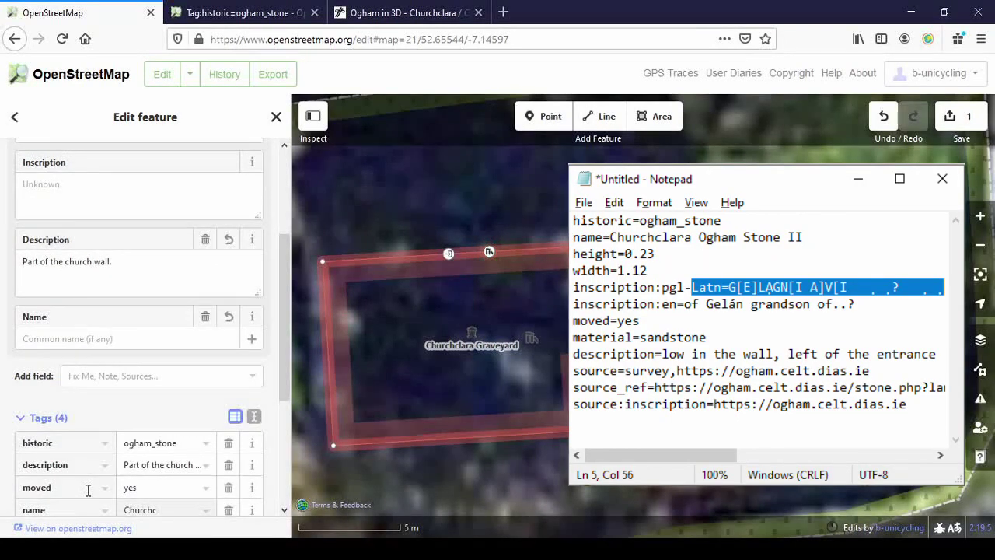
type("lara Ogham Stone II")
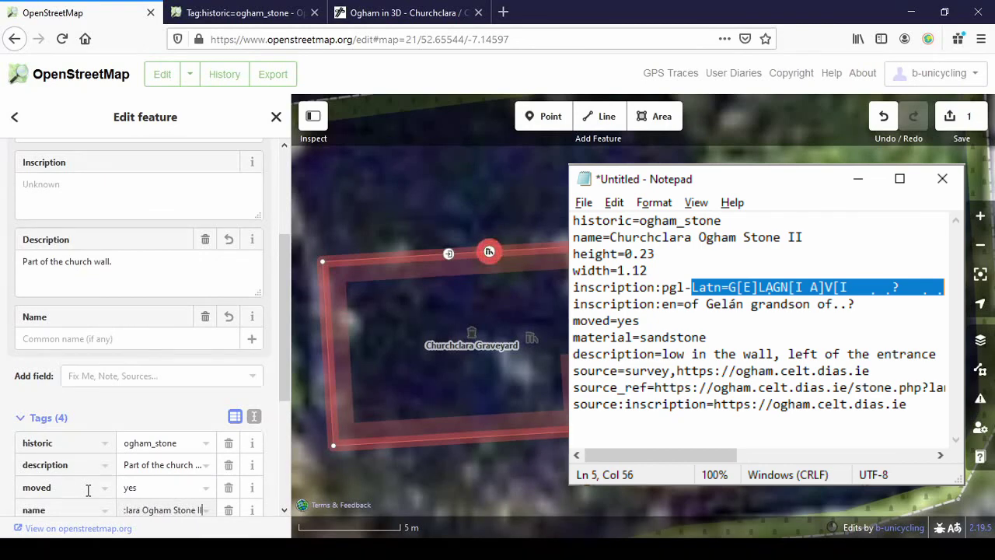
Step: Add a height tag with the value 0.23 to Churchclara Ogham Stone II
scroll(74, 412, "down", 2)
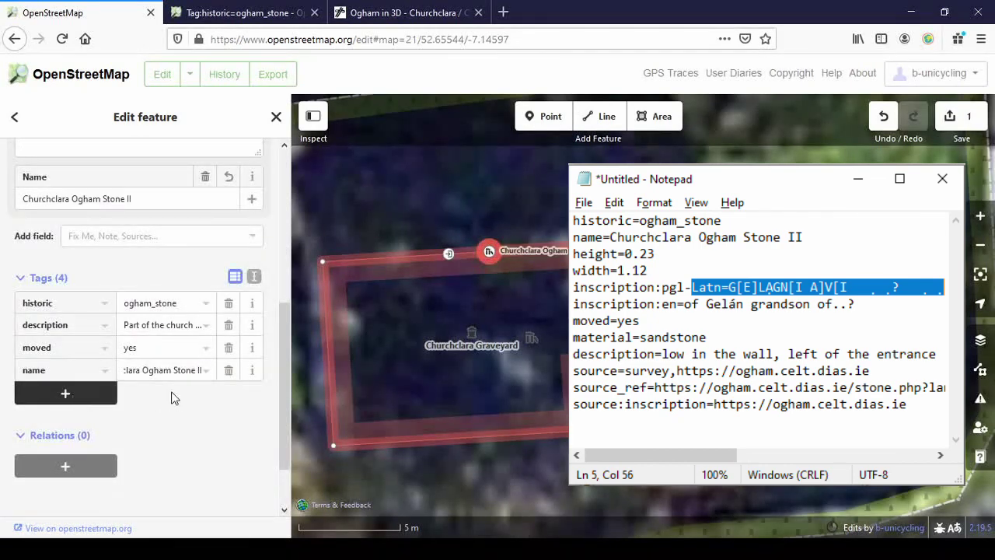
left_click(66, 395)
key("alt+Tab")
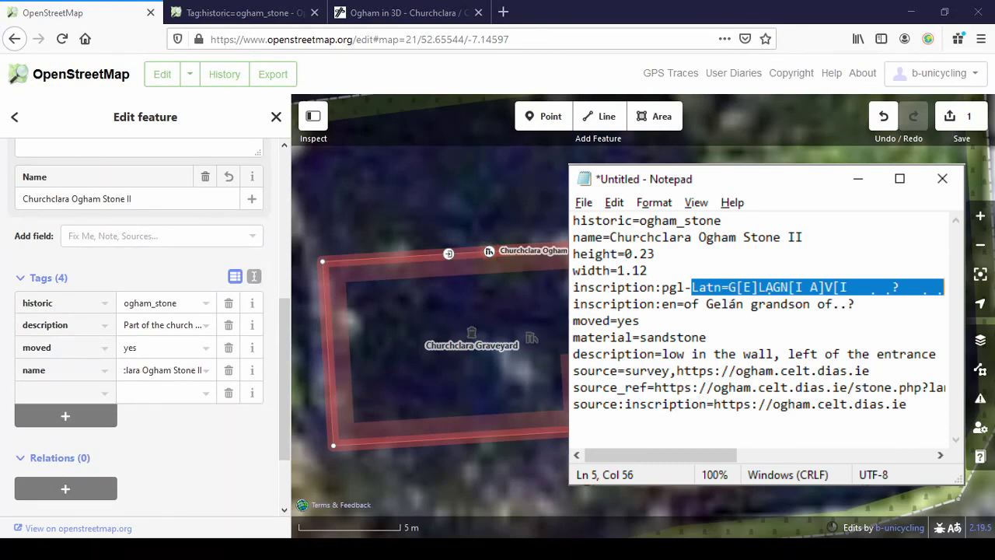
left_click(149, 393)
left_click(100, 395)
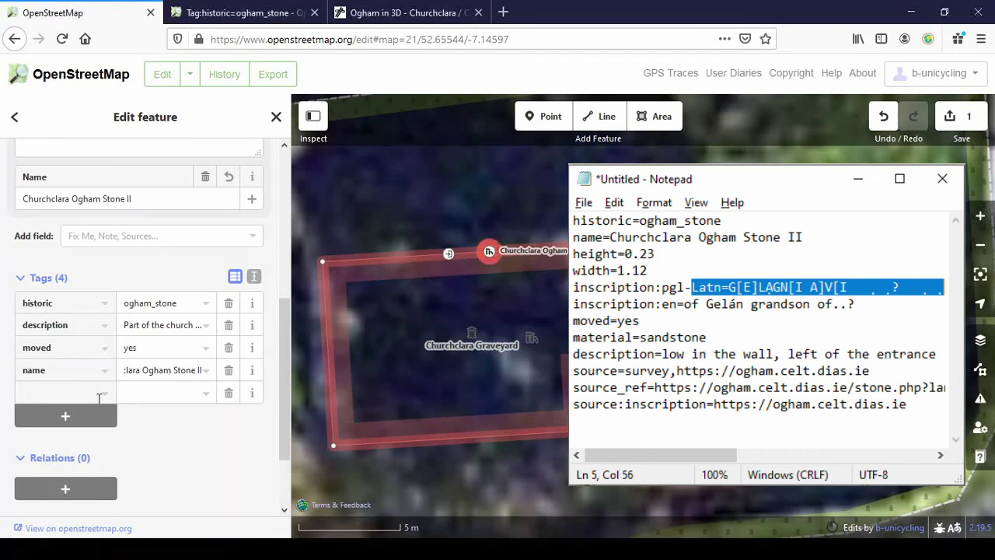
type("height")
key("Tab")
type("0.23")
key("Tab")
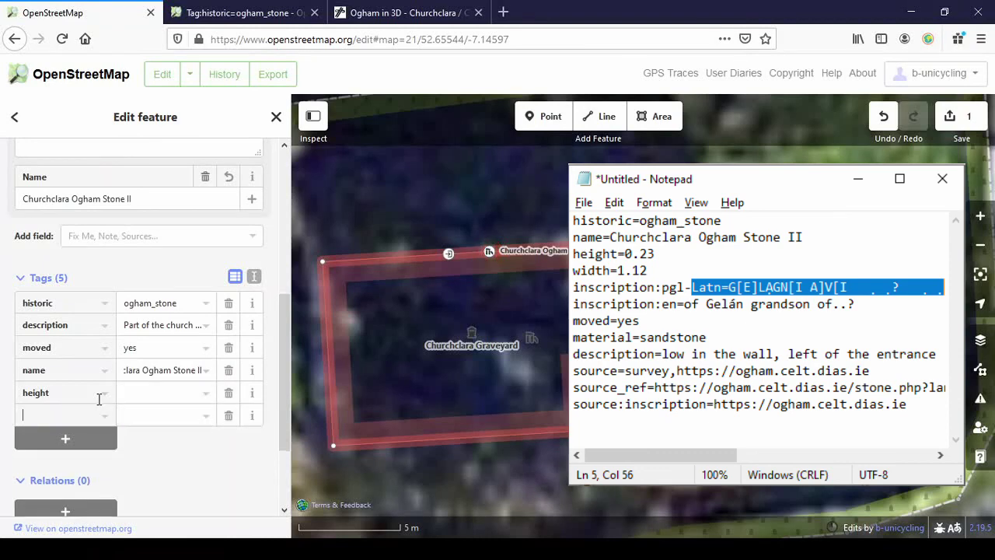
Step: Add a width key to the stone's tags and close the help pane
type("width")
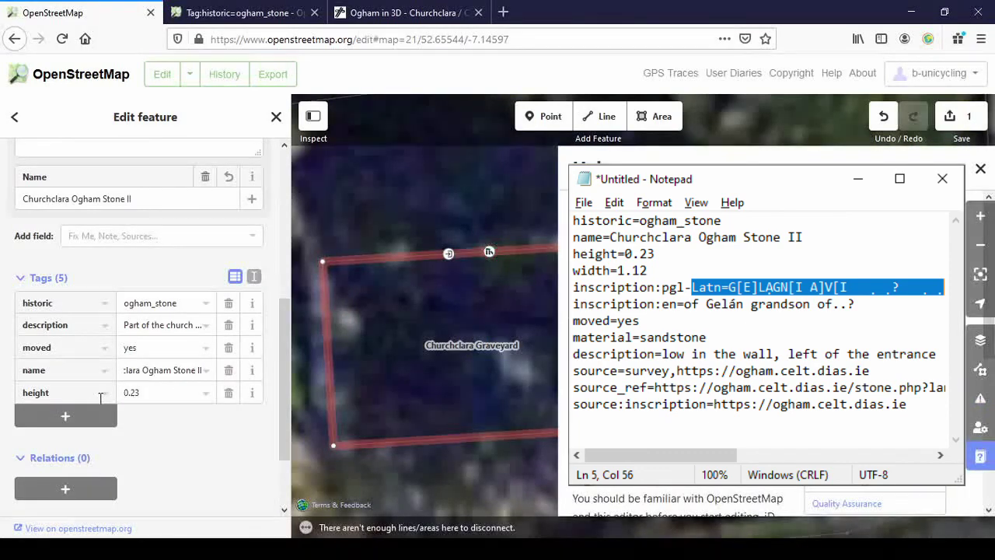
left_click(84, 418)
type("w")
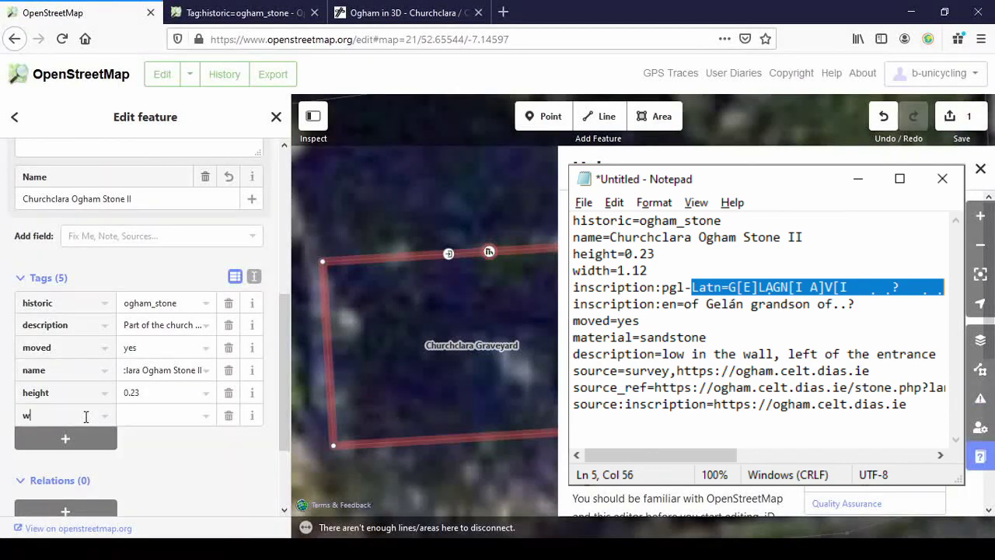
type("idth")
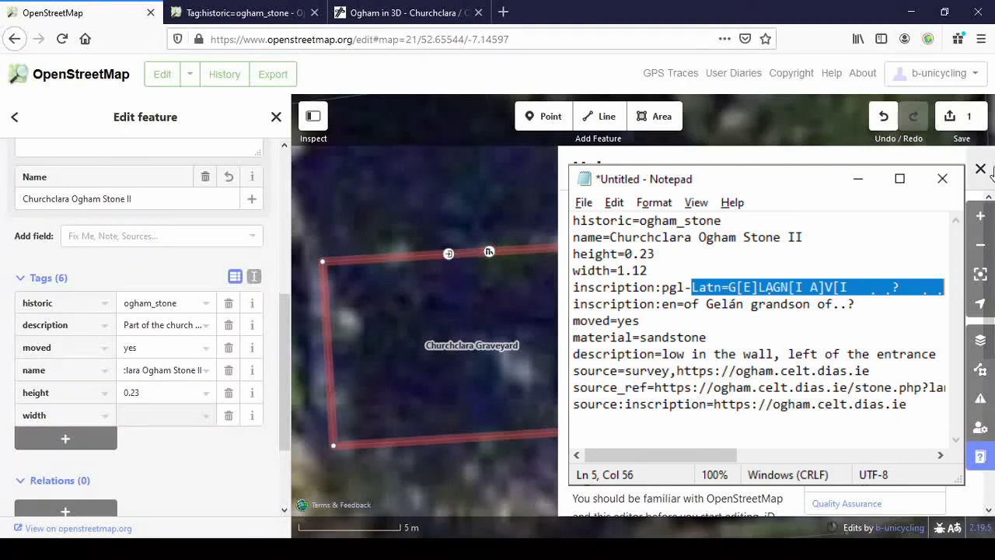
left_click(981, 169)
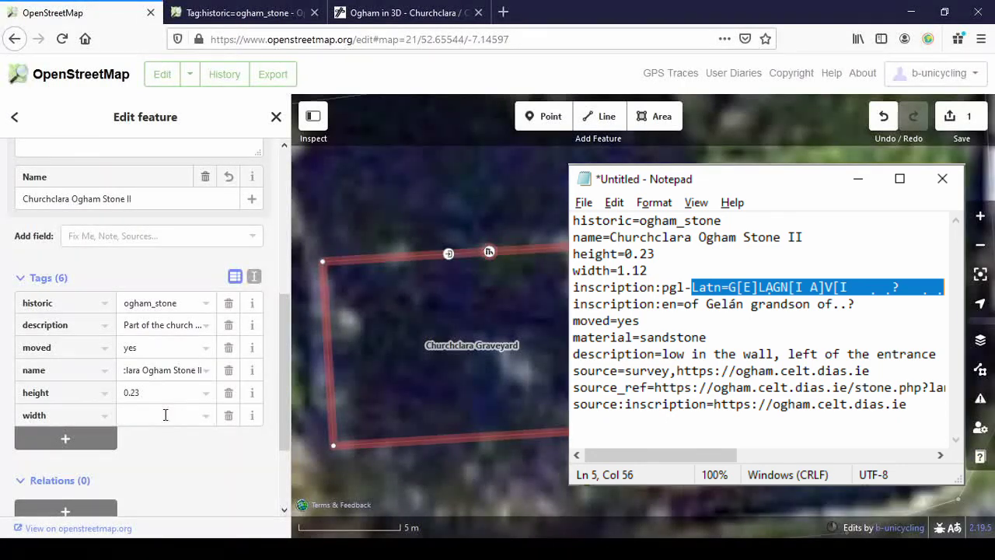
left_click(435, 443)
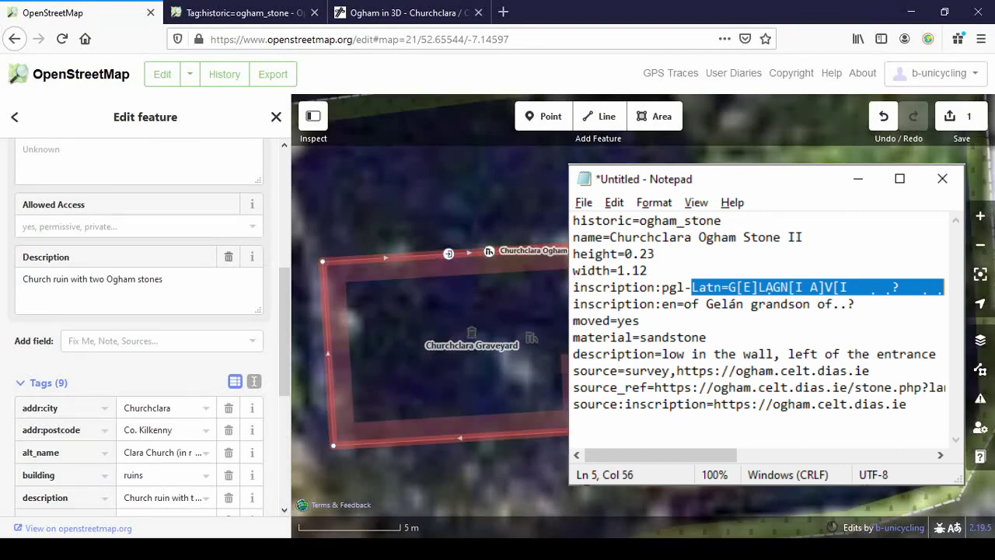
scroll(586, 340, "down", 1)
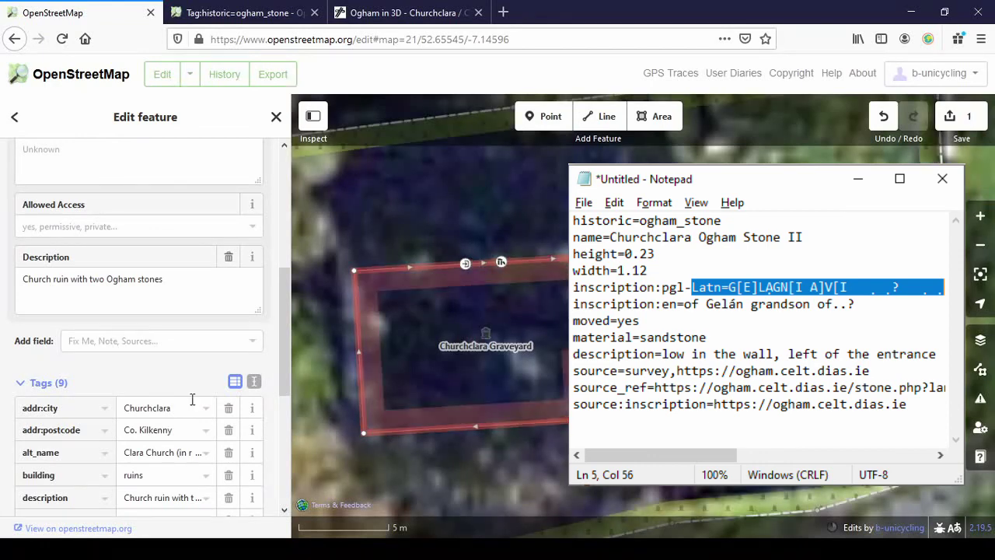
scroll(194, 396, "down", 3)
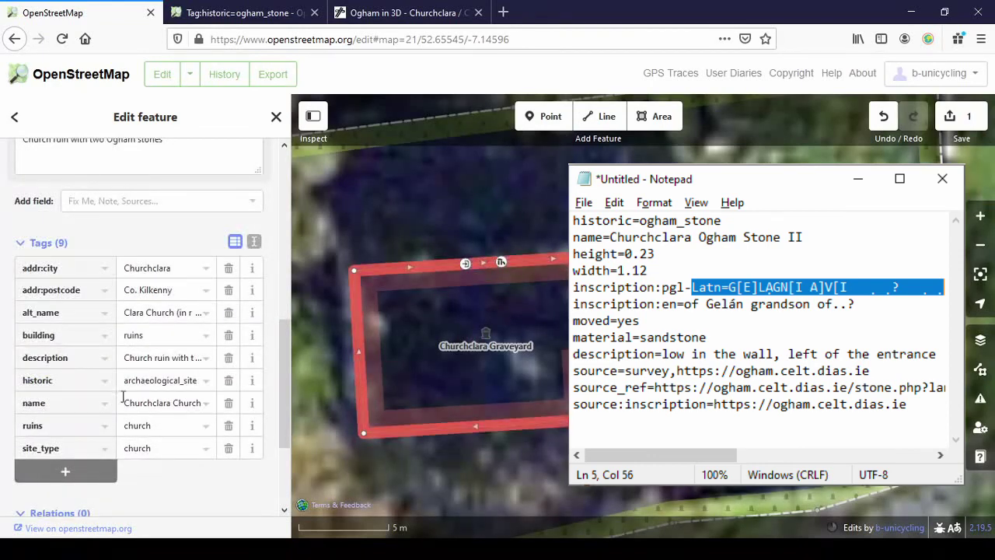
Step: Reselect the ogham stone on the church wall beside the entrance and set its width tag to 1.12
left_click(501, 263)
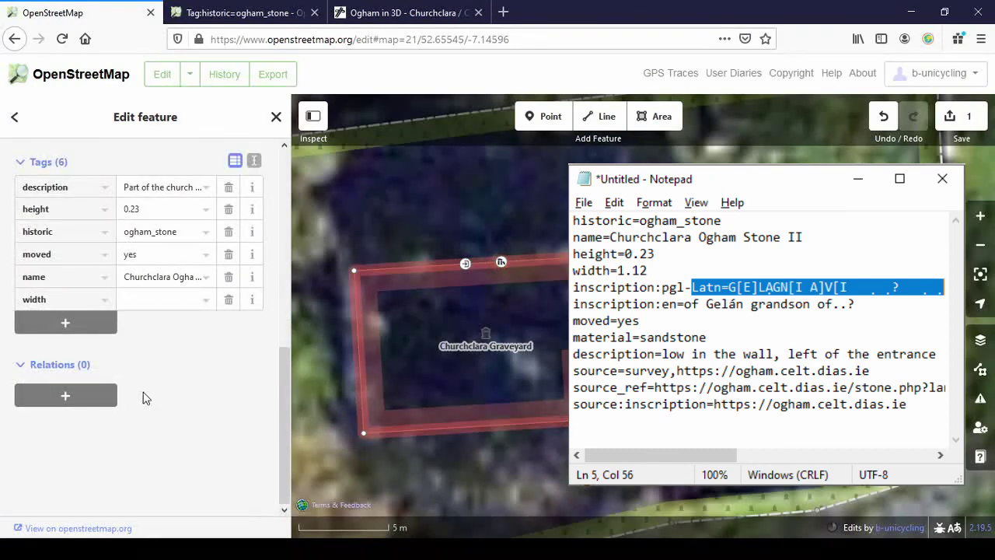
key("alt+Tab")
left_click(160, 299)
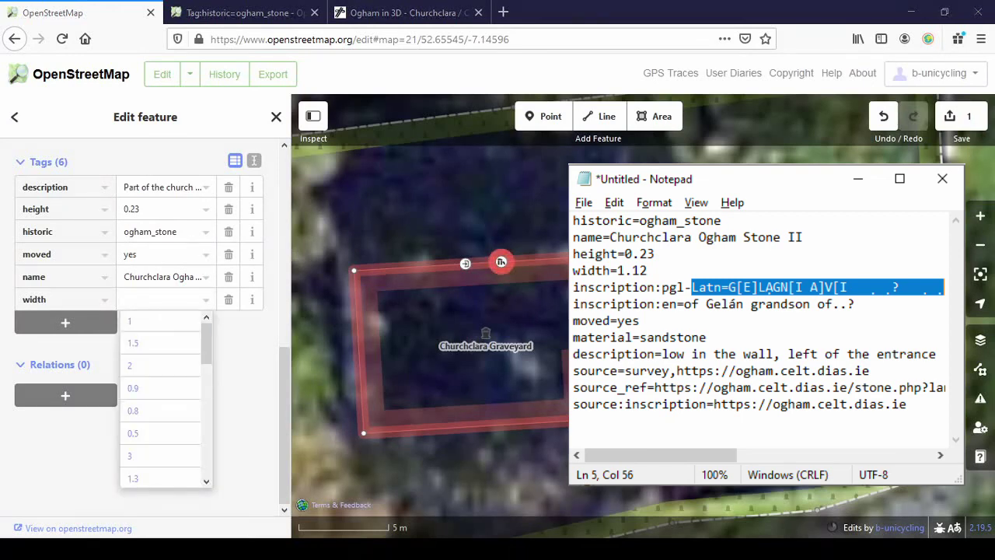
left_click(137, 296)
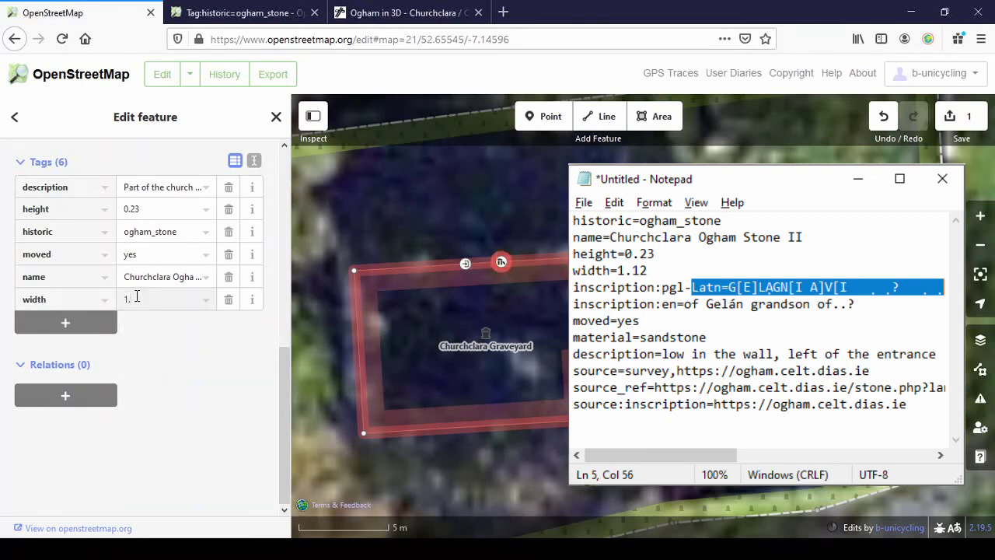
Step: Add an inscription:pgl-Latn tag holding the transliterated inscription from the notes, G[E]LẠGN[I A]V[I . . ? .
left_click(94, 322)
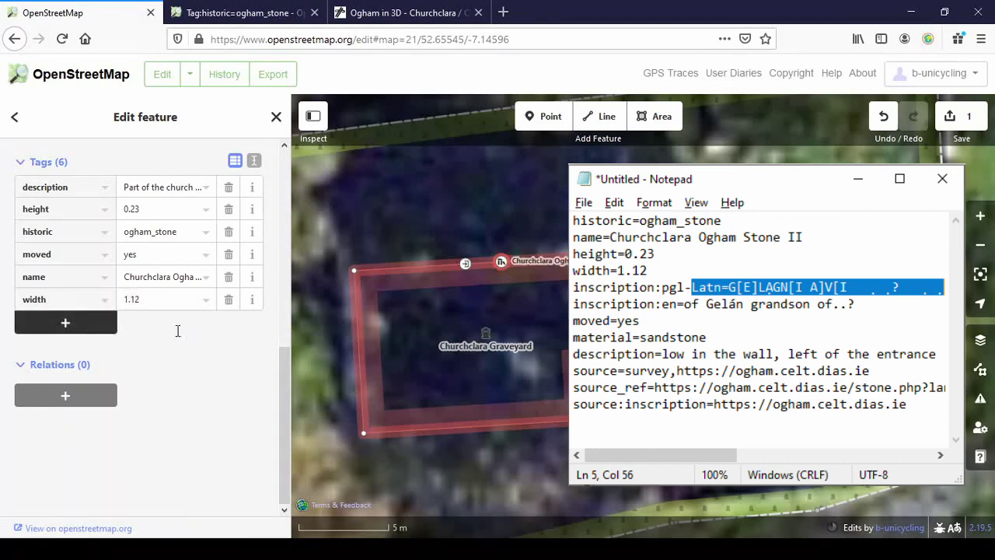
key("alt+Tab")
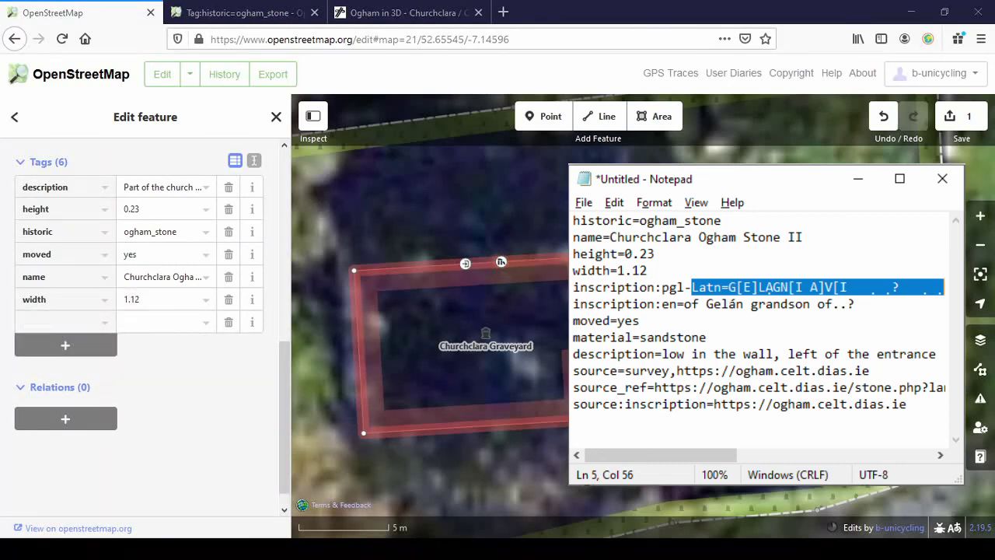
key("alt+Tab")
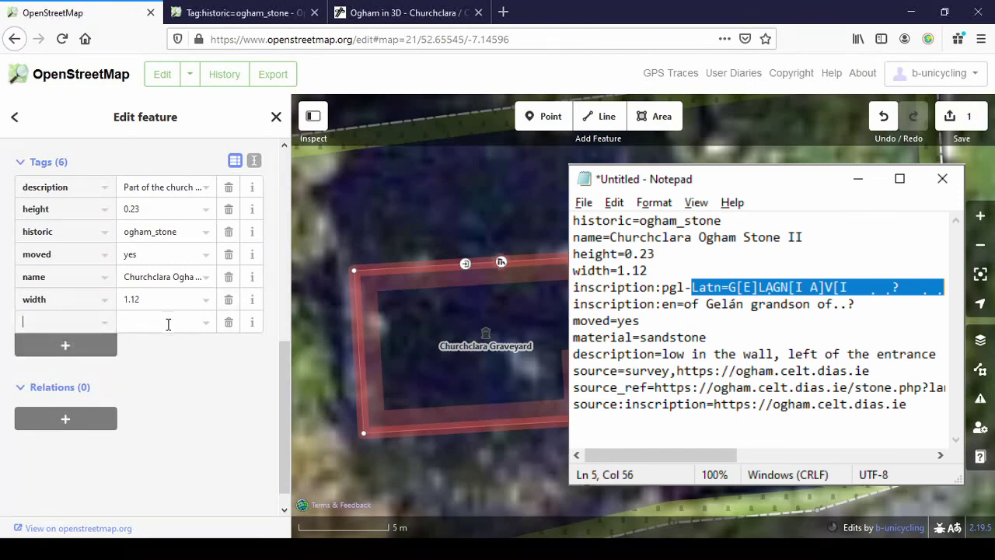
type("inscription:pgl-Latn")
key("Tab")
key("alt+Tab")
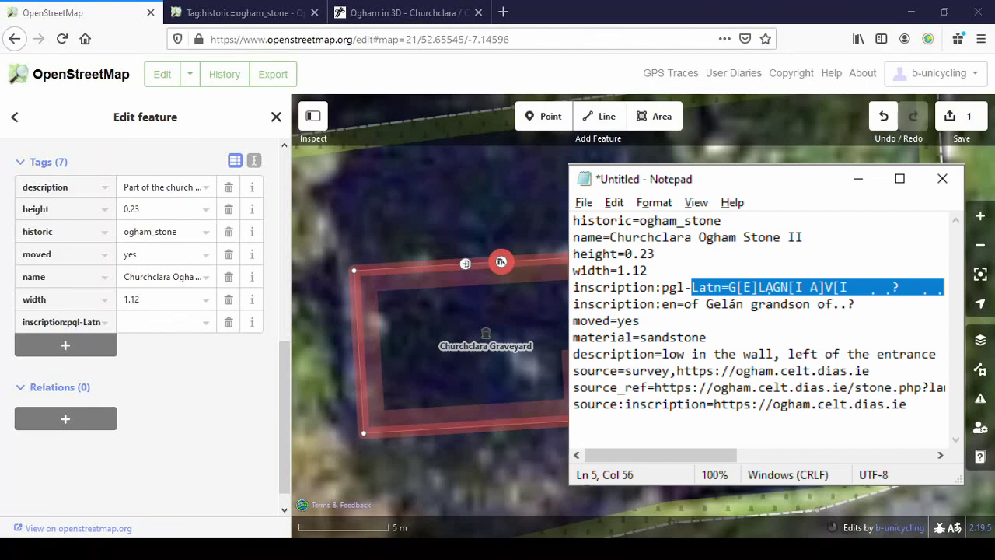
key("alt+Tab")
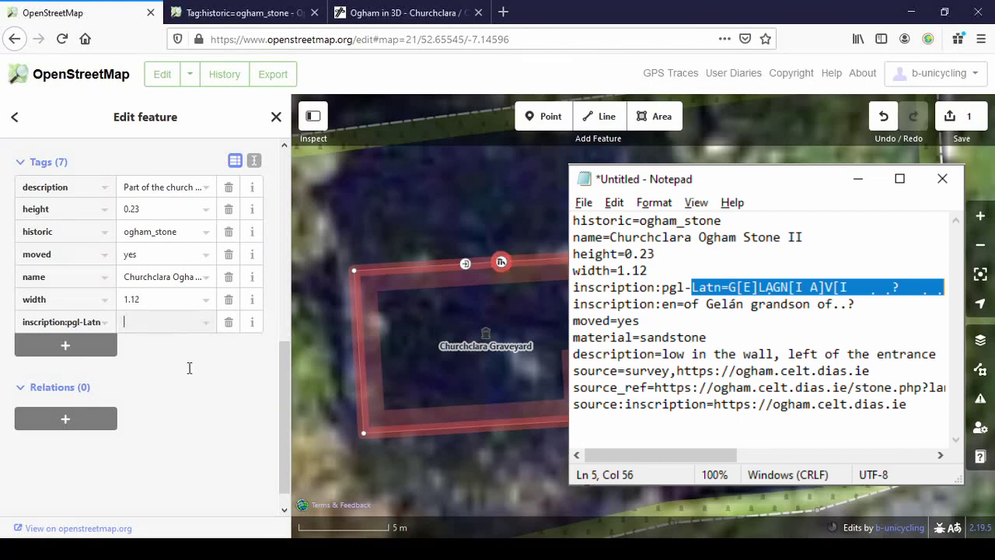
type("G[E]LAGN[I A]V[I . . ? . .")
key("Tab")
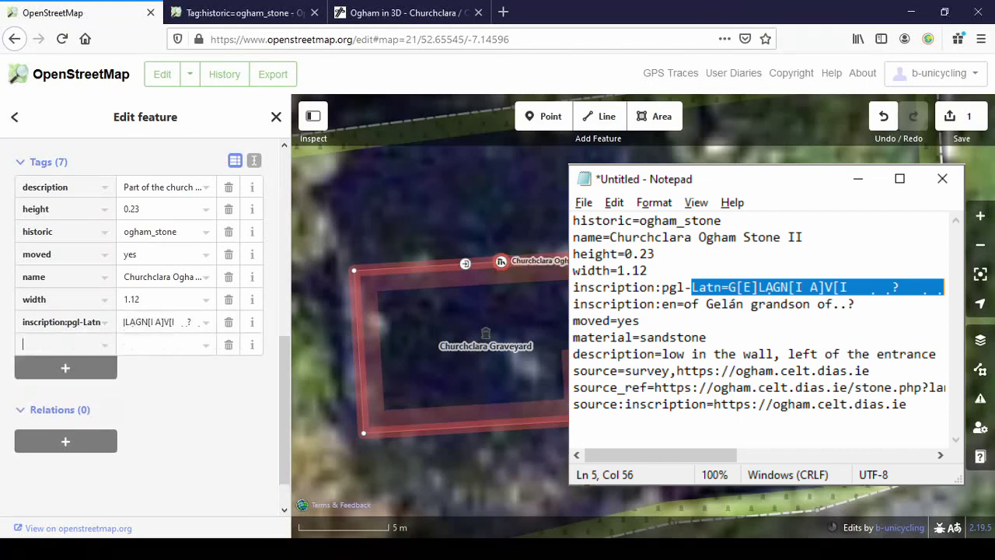
Step: Add an inscription:en tag with the value "Gelán grandson of..?" to the stone
key("alt+Tab")
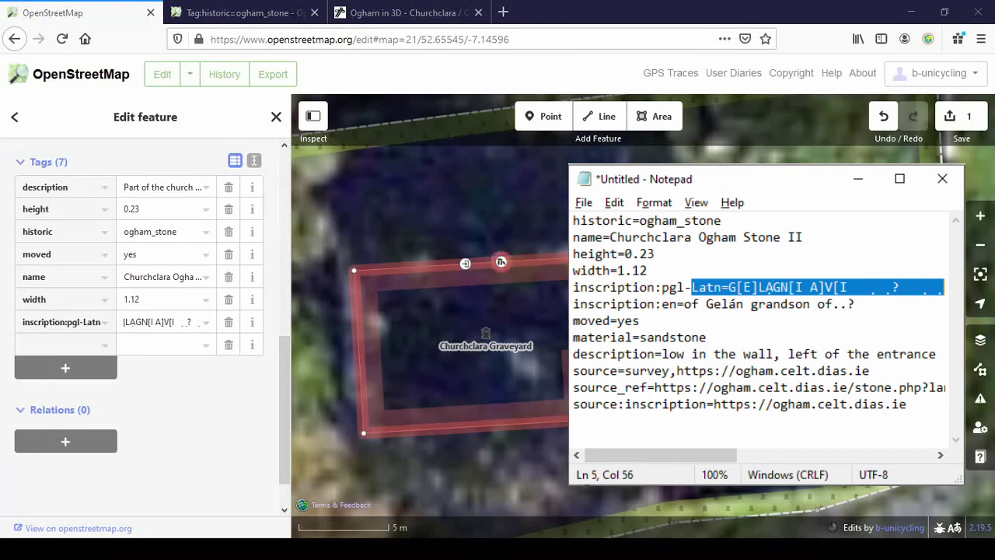
key("alt+Tab")
type("inscription:en")
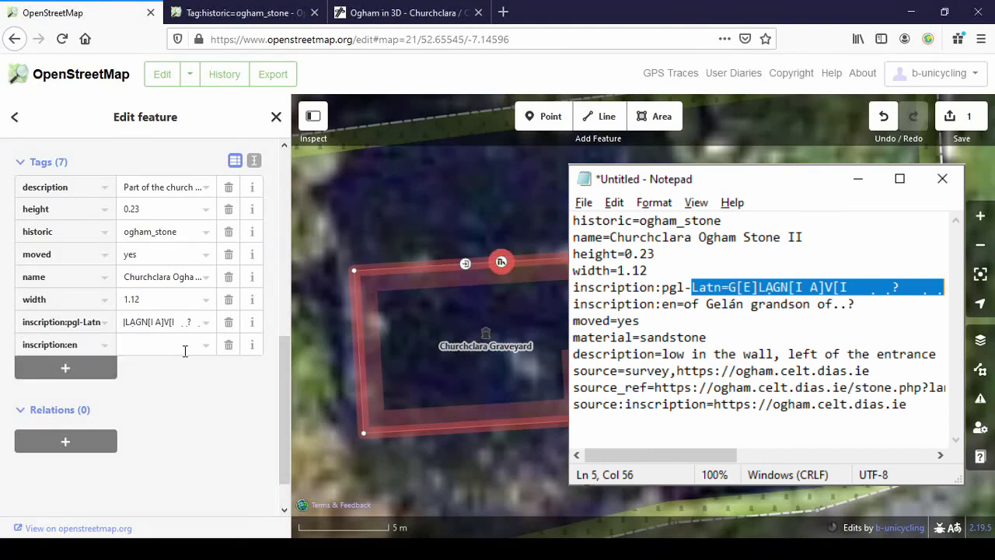
key("Tab")
key("alt+Tab")
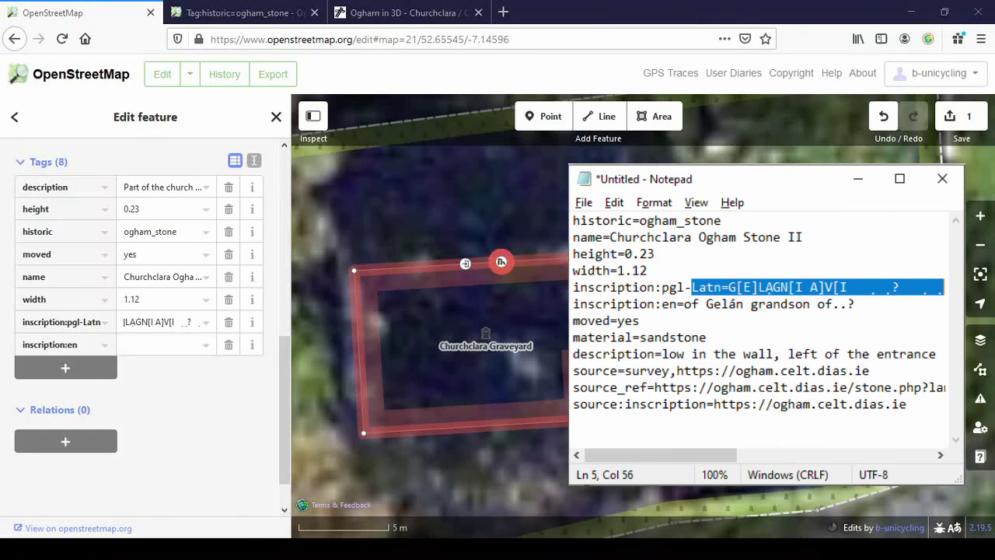
left_click(160, 344)
type("Gelán grandson of..?")
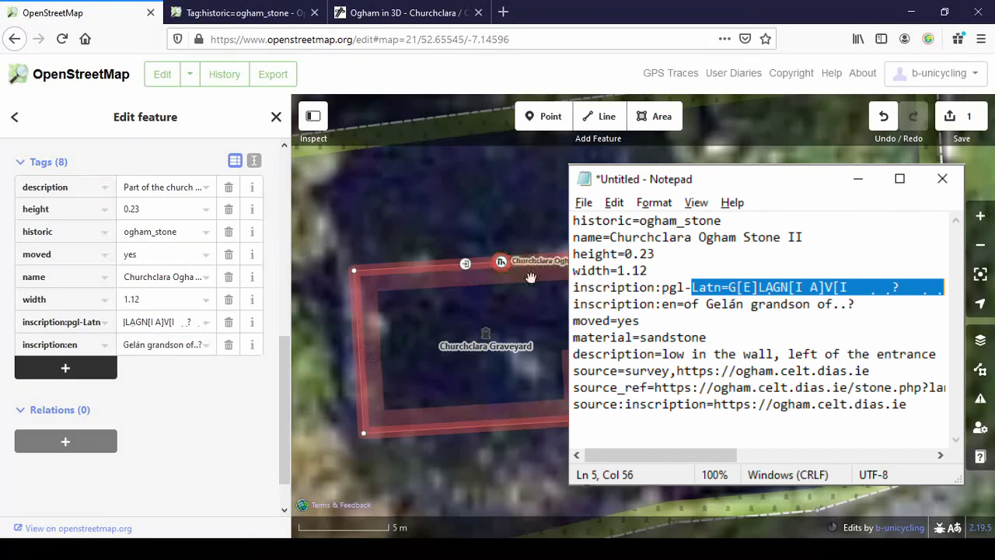
key("Tab")
Step: Add a material tag with the value sandstone to the stone
key("alt+Tab")
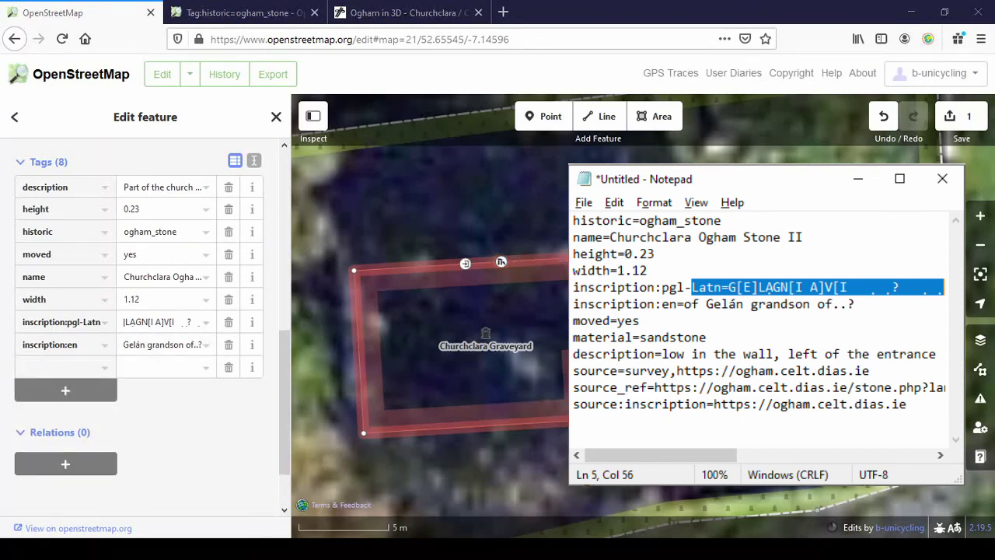
key("alt+Tab")
type("mate")
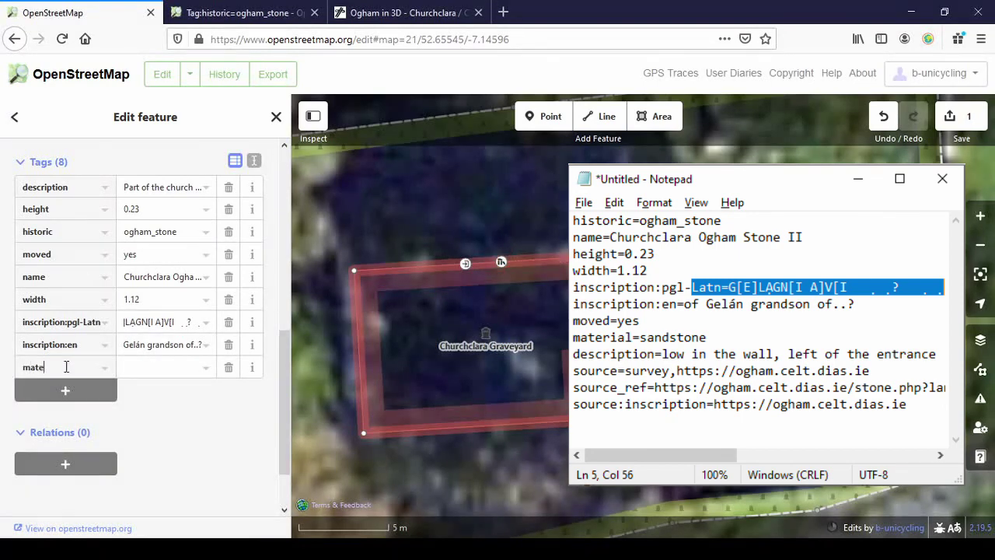
type("rial")
key("Tab")
type("sa")
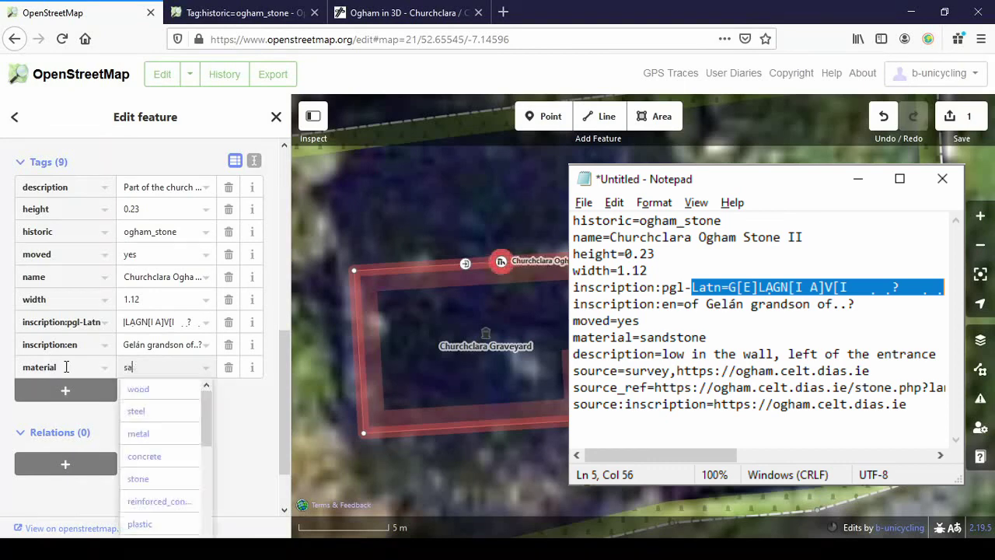
type("ndstone")
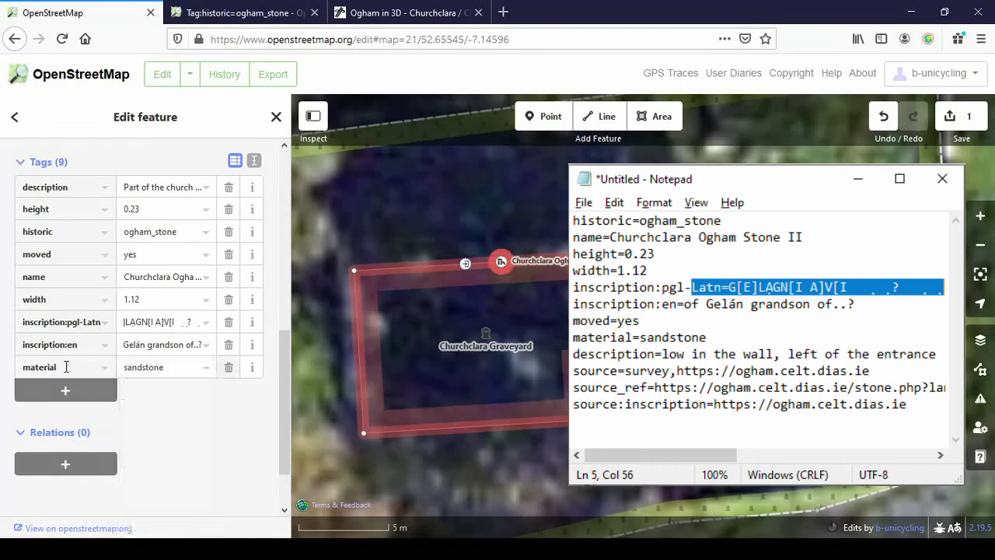
key("Tab")
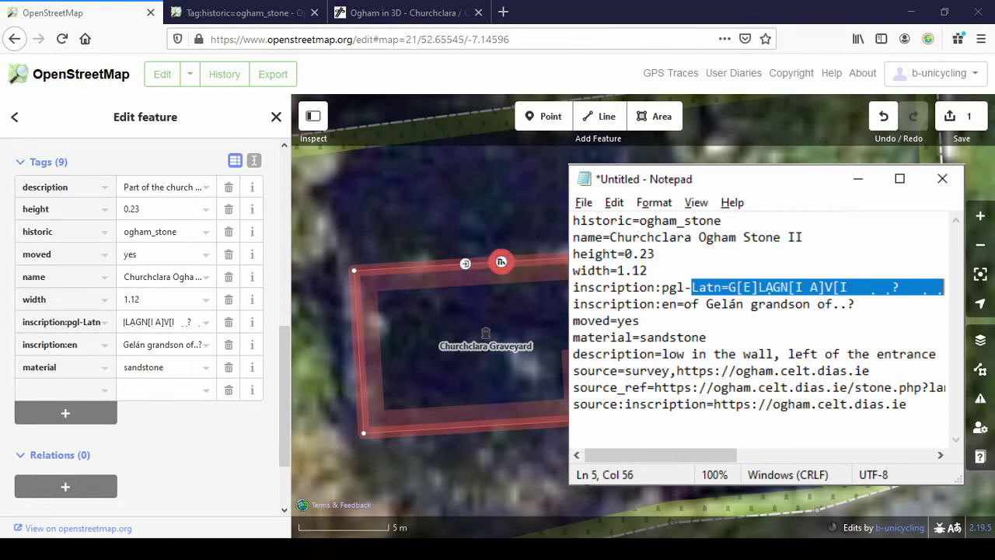
Step: Extend the stone's description to read "Part of the church wall, low in the wall, left of the entrance."
left_click(157, 186)
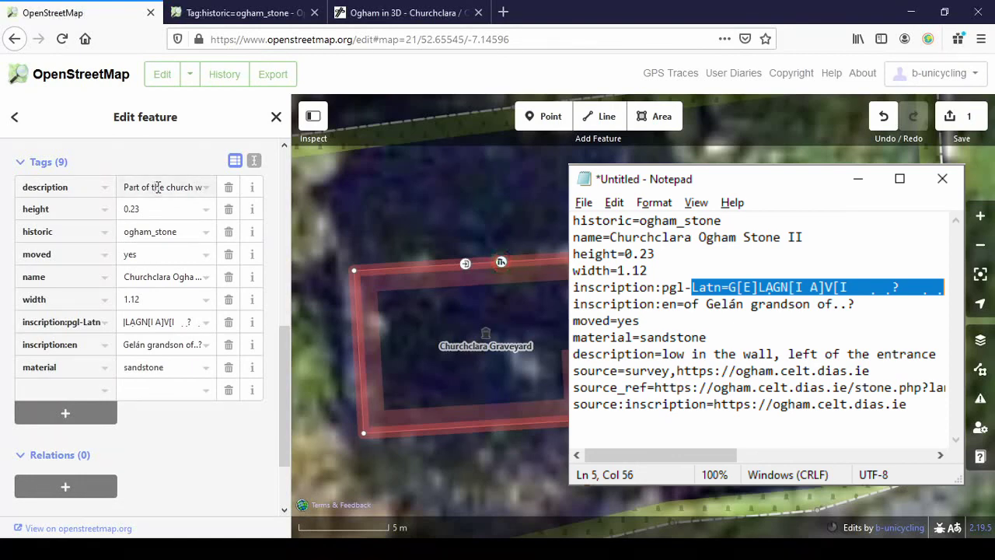
scroll(157, 186, "up", 3)
left_click(163, 220)
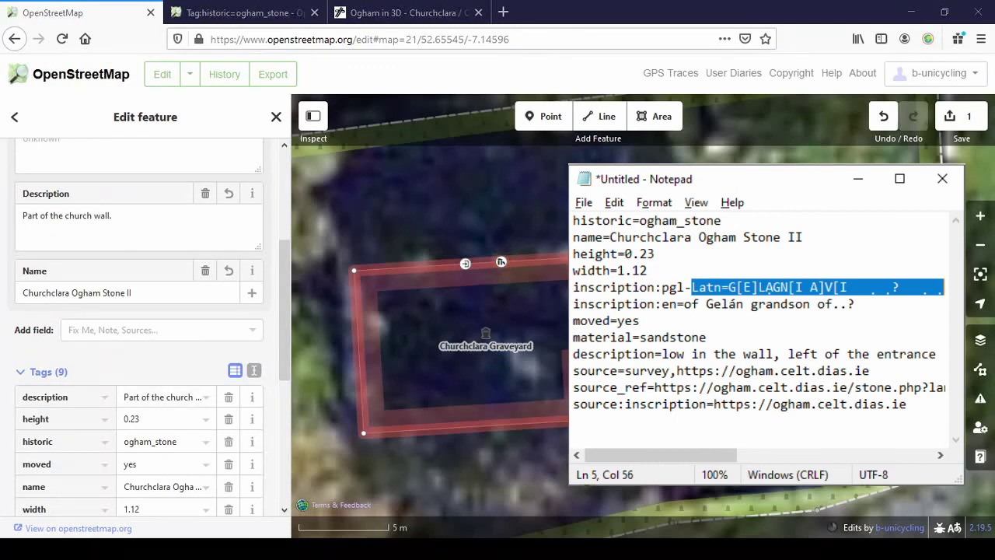
left_click(124, 223)
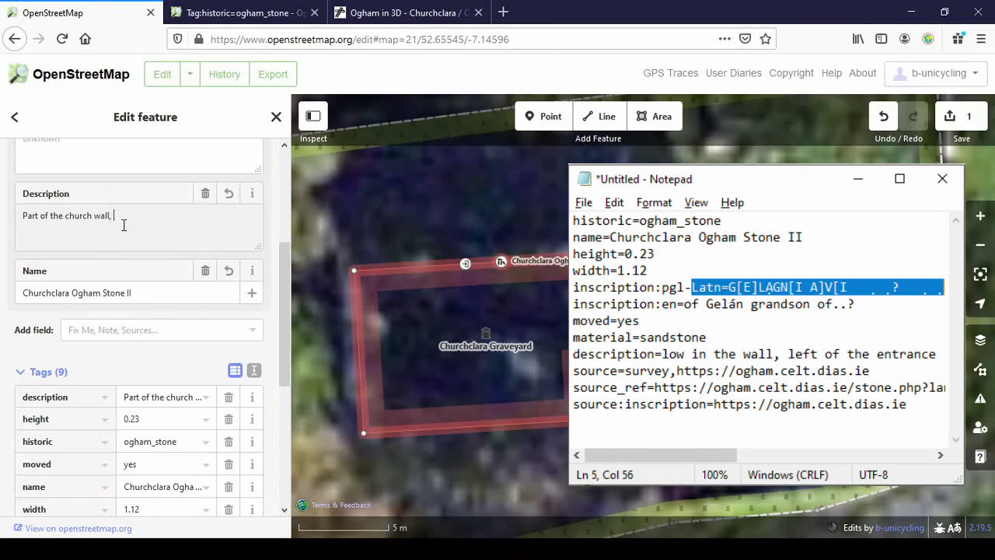
type("low in the wall, left of the entrance")
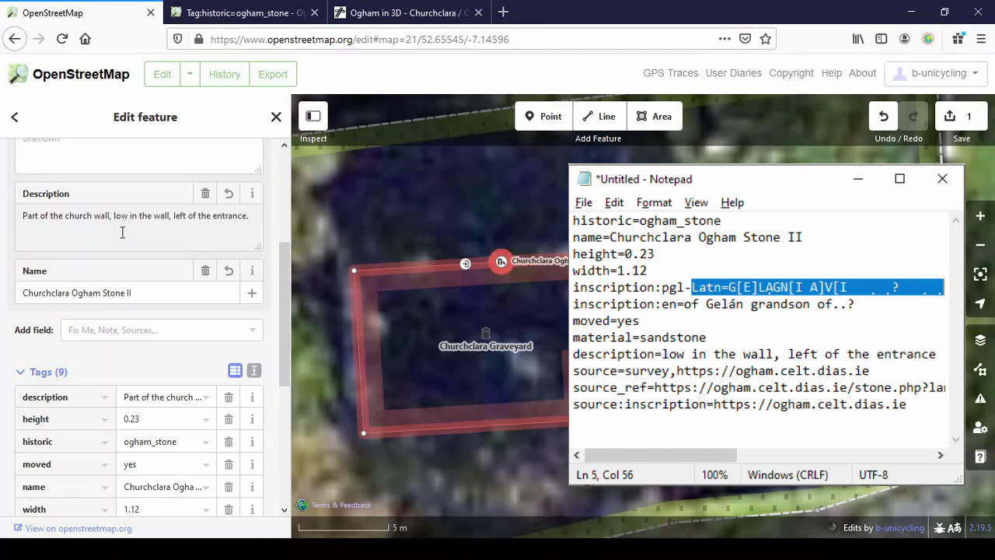
Step: Add a source tag with the value survey to Churchclara Ogham Stone II
scroll(122, 228, "down", 5)
key("alt+Tab")
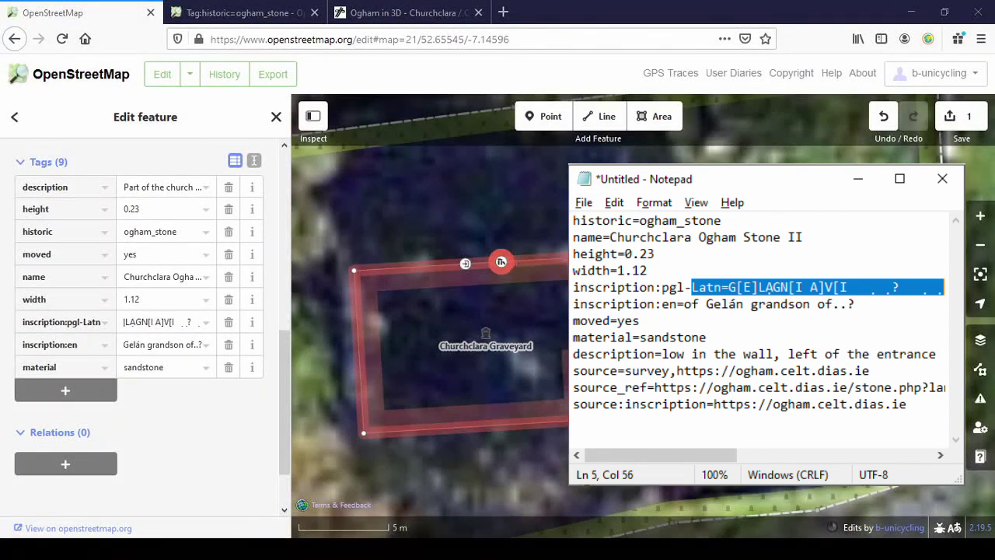
left_click(78, 393)
type("source")
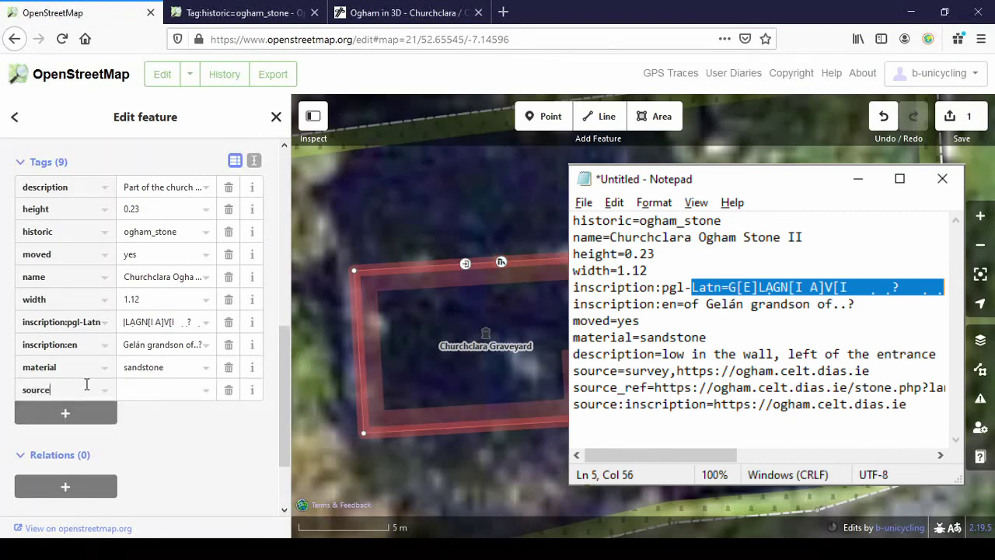
key("Tab")
type("survey")
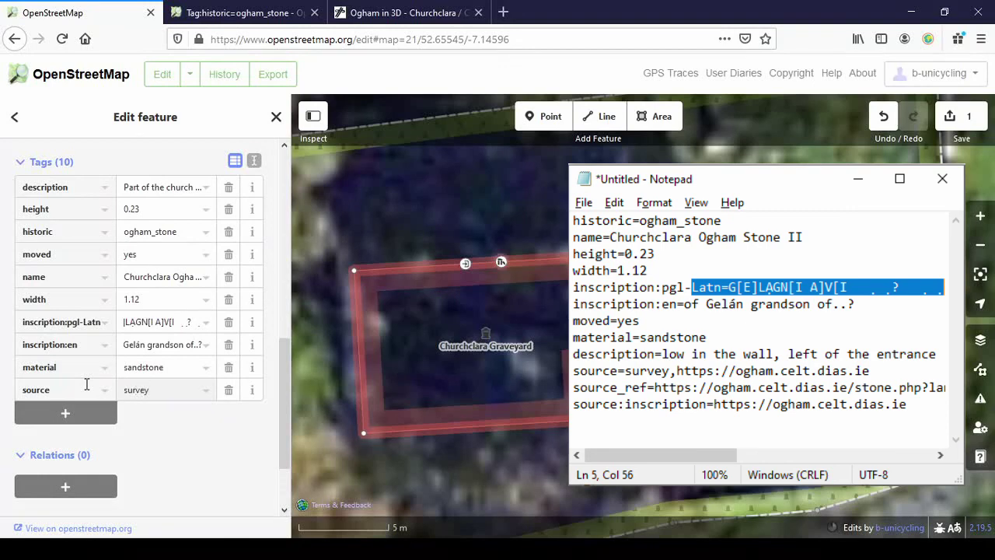
key("Tab")
scroll(144, 336, "up", 3)
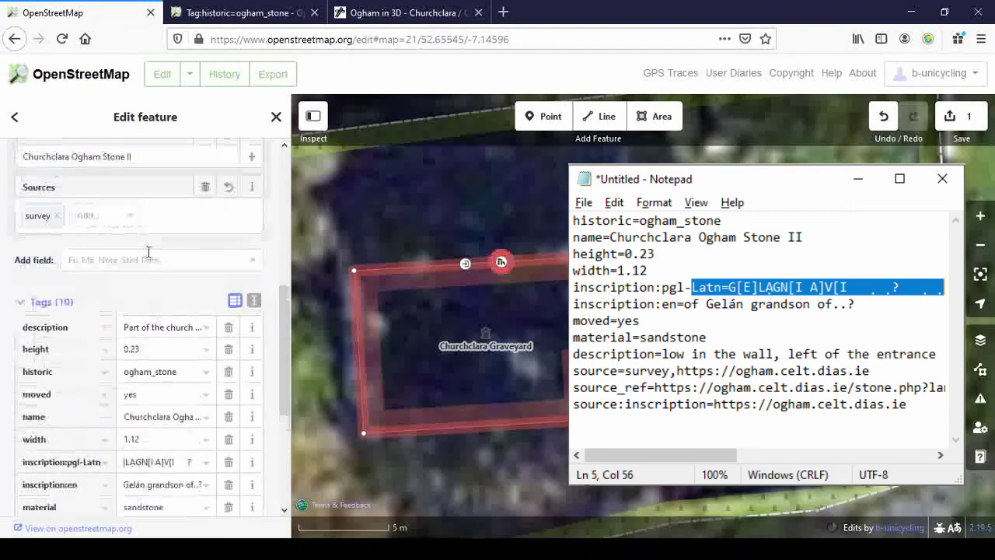
key("alt+Tab")
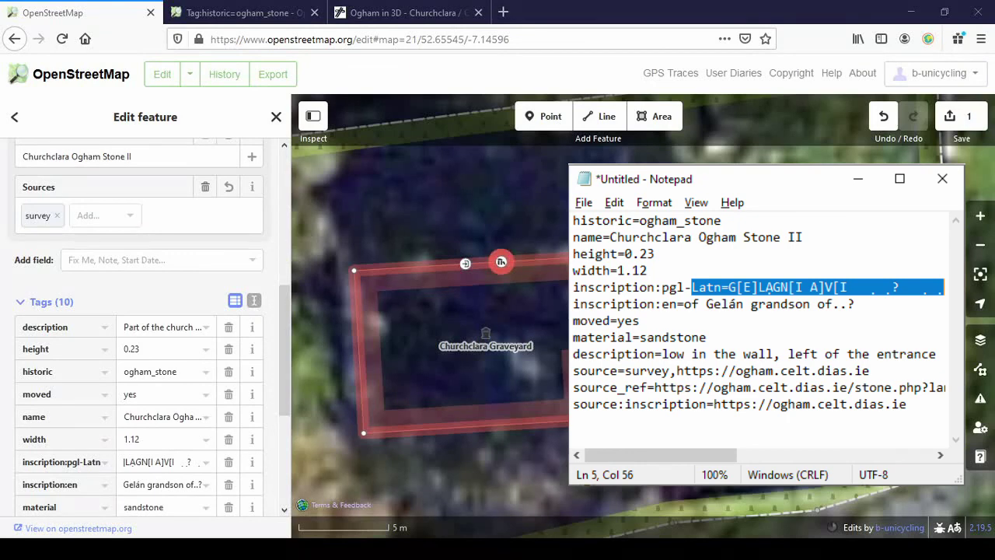
left_click(160, 215)
key("ctrl+v")
scroll(90, 395, "down", 4)
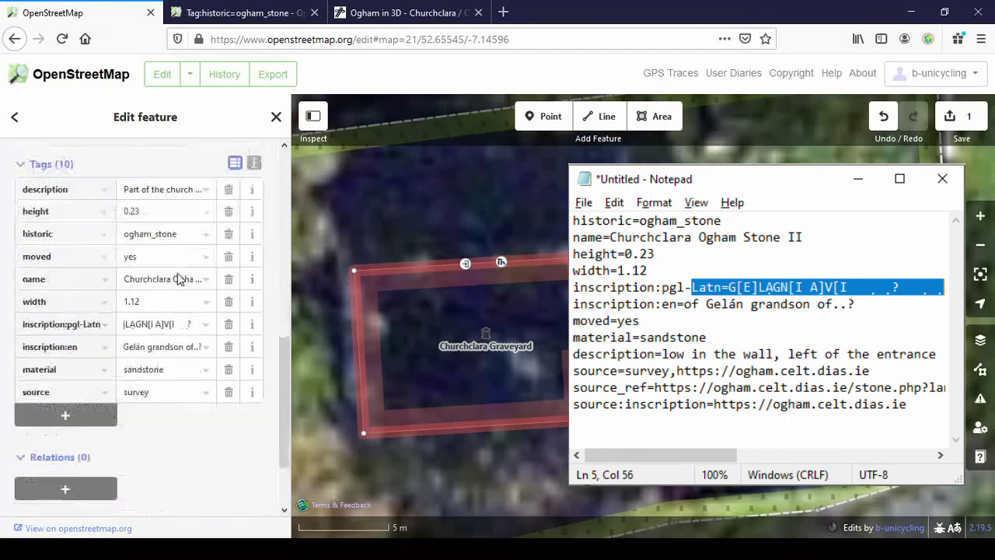
key("Return")
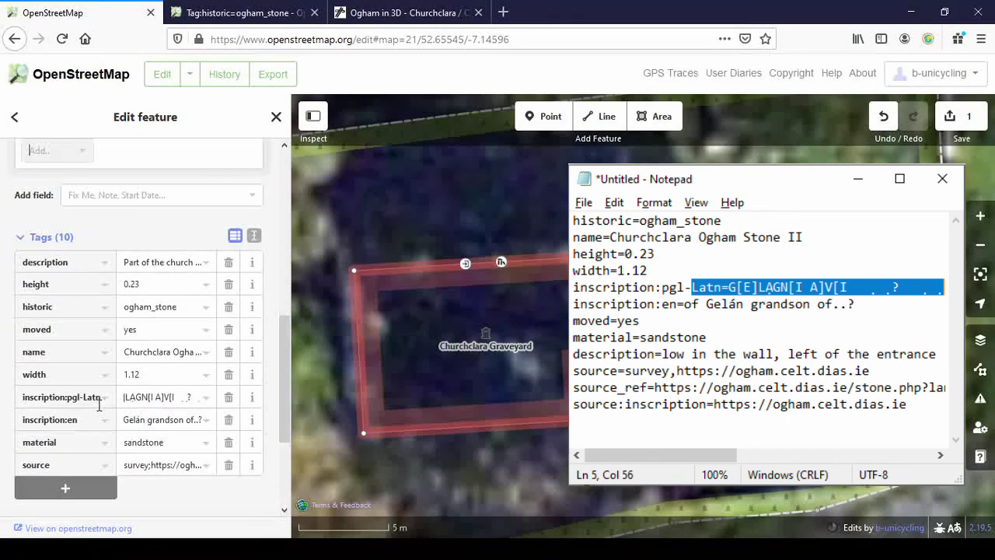
left_click(500, 261)
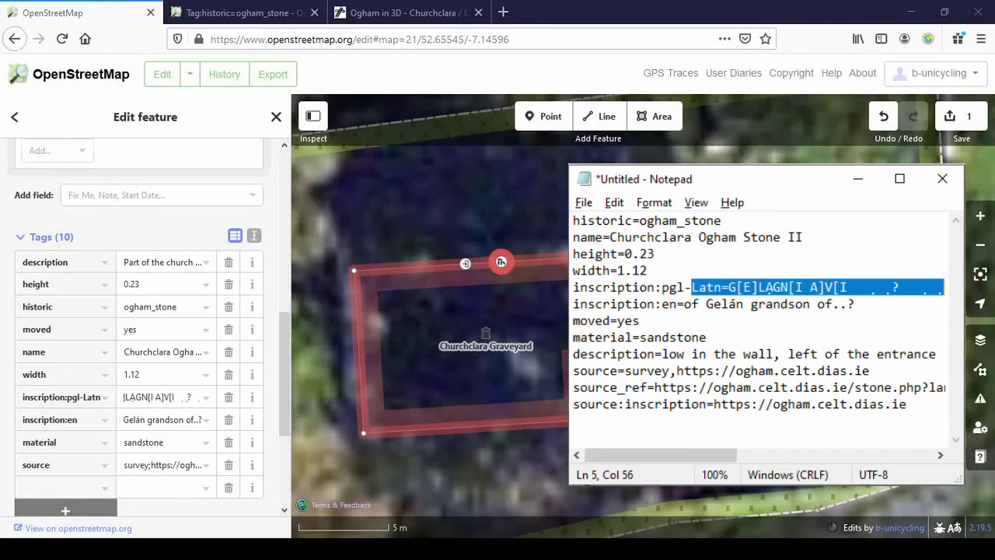
left_click(78, 344)
type("source:inscription")
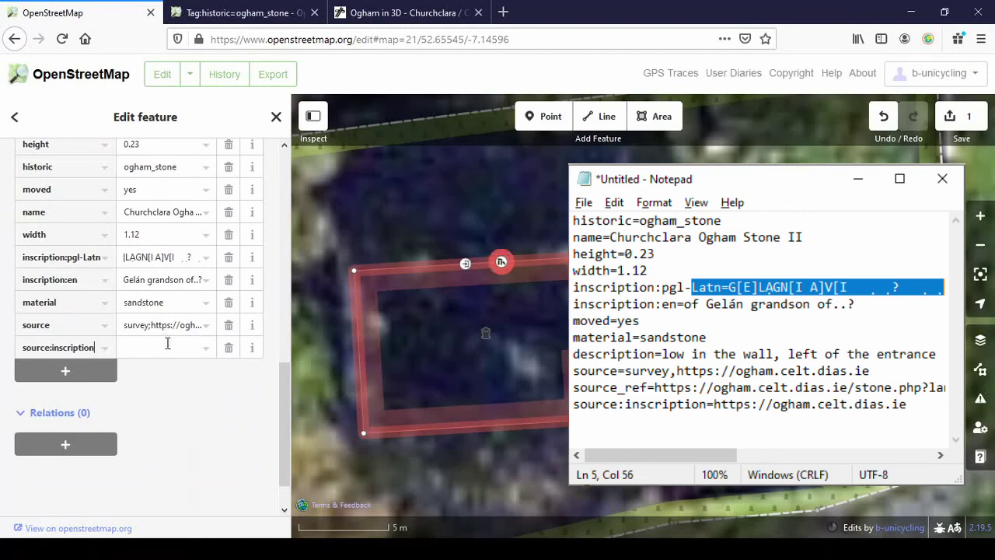
left_click(153, 350)
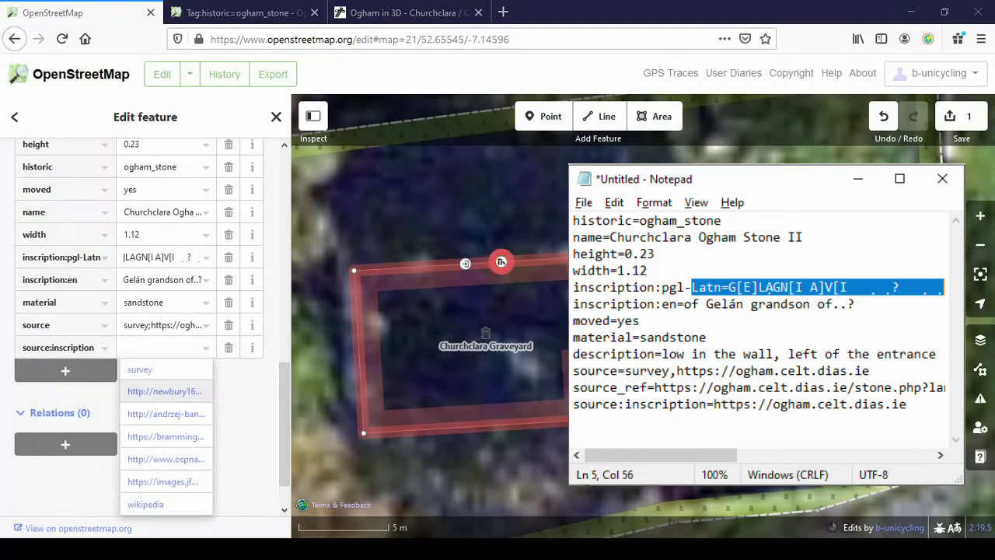
type("https://ogham.celt.dias.ie")
left_click(190, 413)
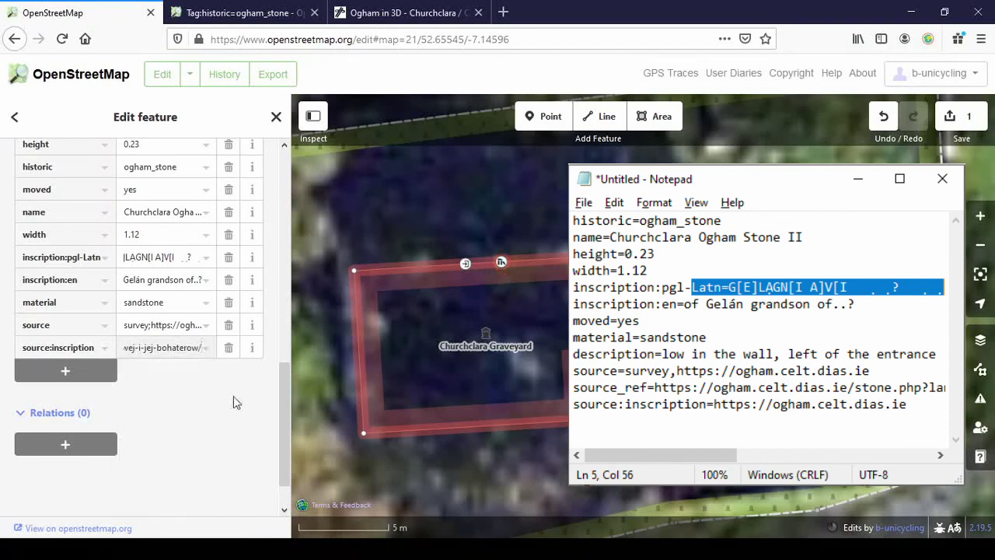
key("ctrl+a")
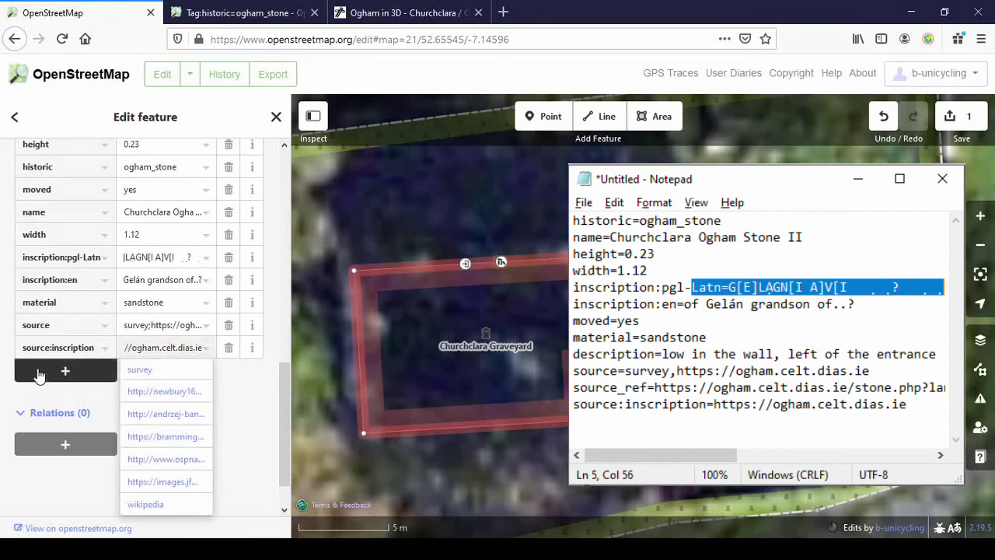
Step: Add a source_ref tag holding the web address of the stone's Ogham in 3D page, Churchclara_II
left_click(65, 370)
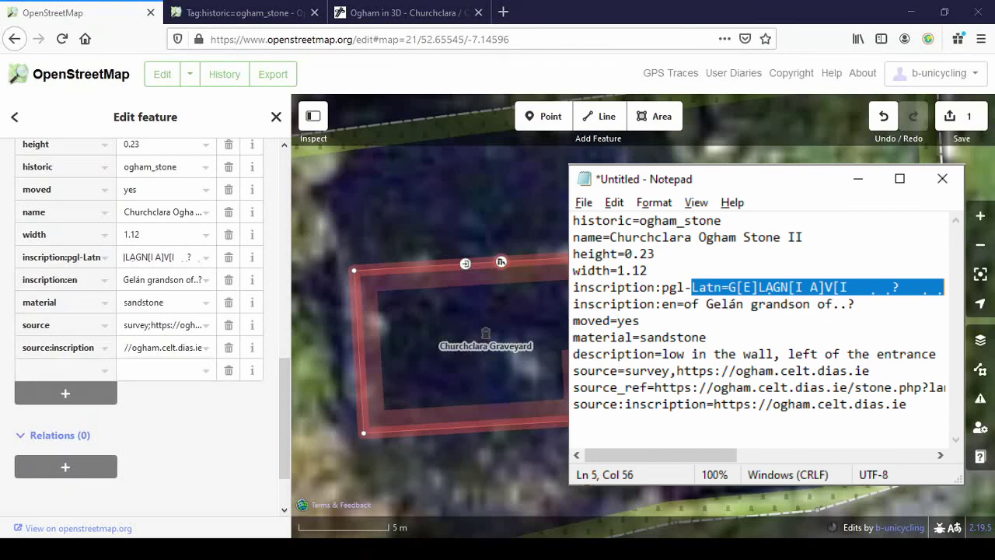
type("source_ref")
key("Tab")
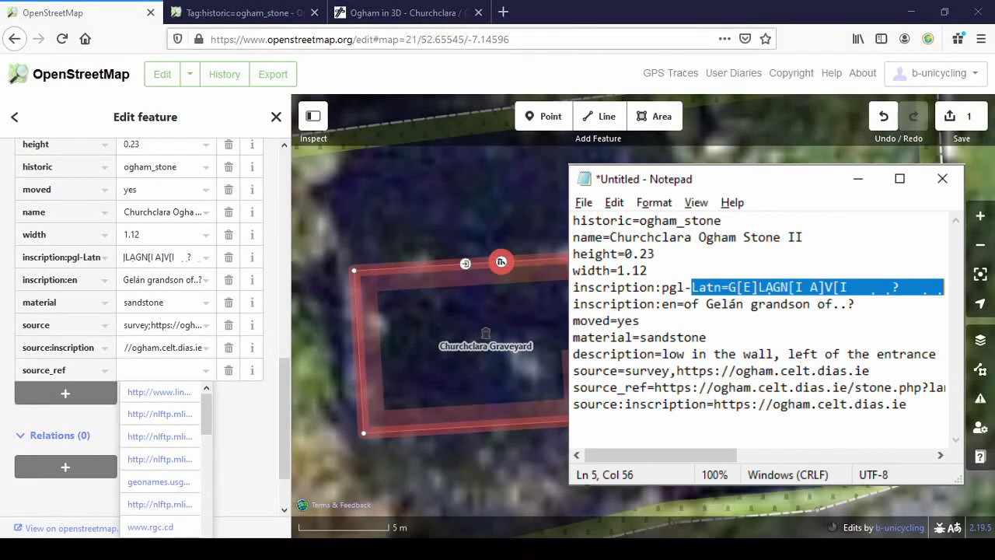
left_click(423, 17)
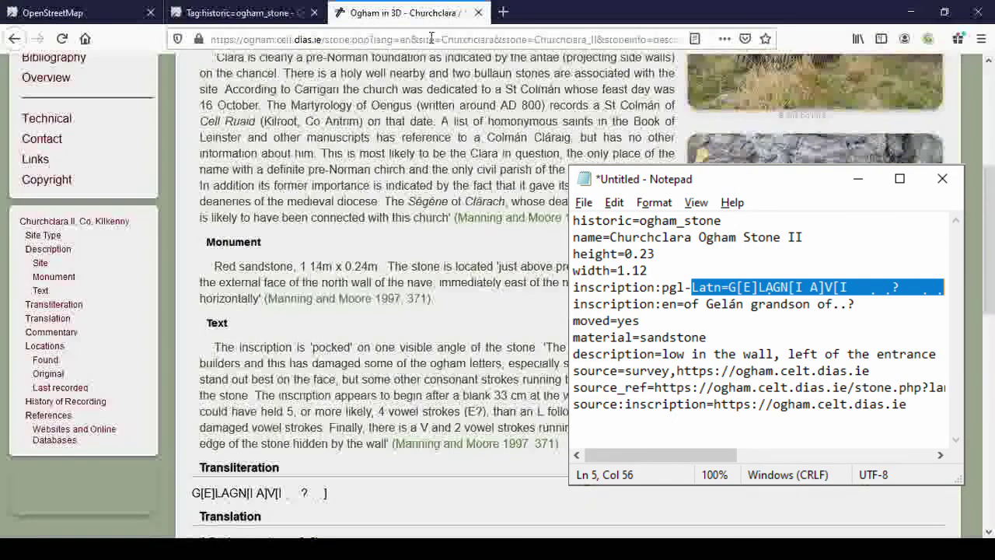
left_click(430, 38)
left_click(40, 6)
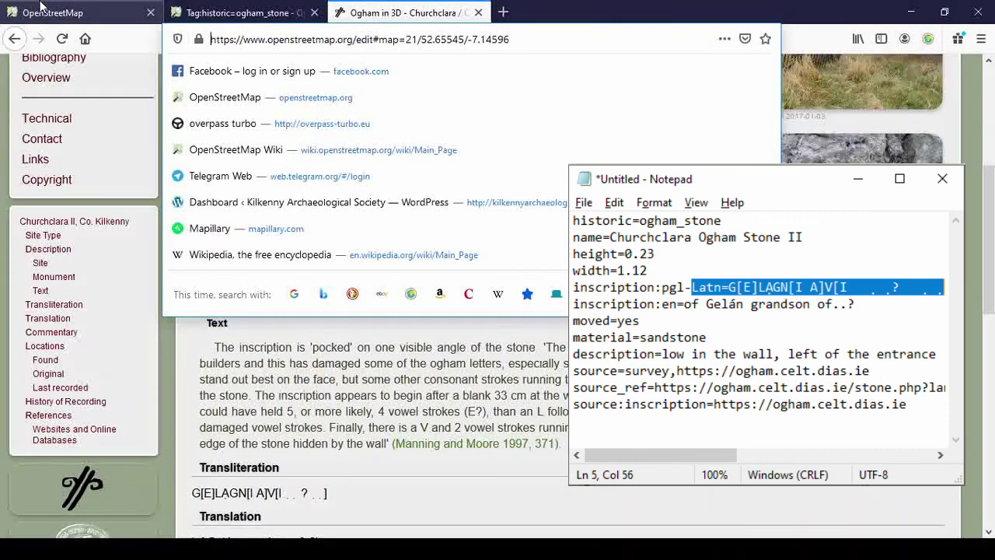
type("https://ogham.celt.dias.ie/stone.php?lang=en&site=Churchclara&stone=Churchclara_II&stoneinfo=description")
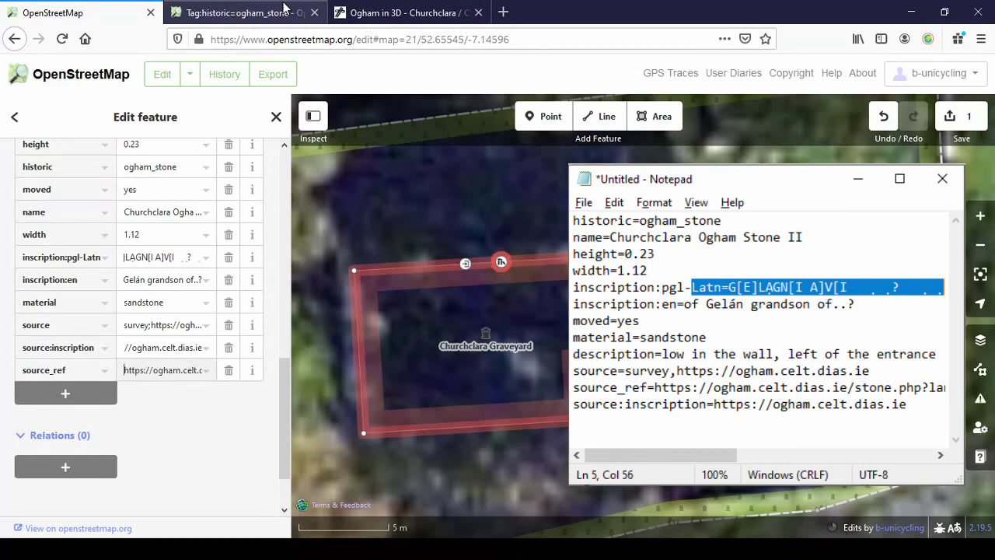
Step: Trim the trailing &stoneinfo=description from the source_ref address so that it ends with stone=Churchclara_II
key("End")
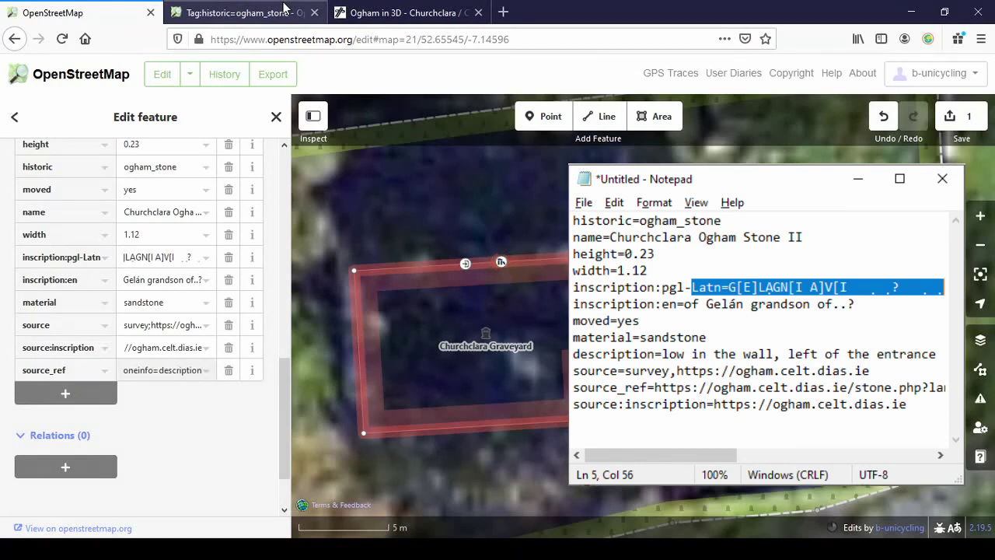
key("BackSpace")
key("BackSpace")
key("BackSpace")
key("BackSpace")
key("BackSpace")
key("BackSpace")
key("BackSpace")
key("BackSpace")
key("BackSpace")
key("BackSpace")
key("BackSpace")
key("BackSpace")
key("BackSpace")
key("BackSpace")
key("BackSpace")
key("BackSpace")
key("BackSpace")
key("BackSpace")
key("BackSpace")
key("BackSpace")
key("BackSpace")
key("BackSpace")
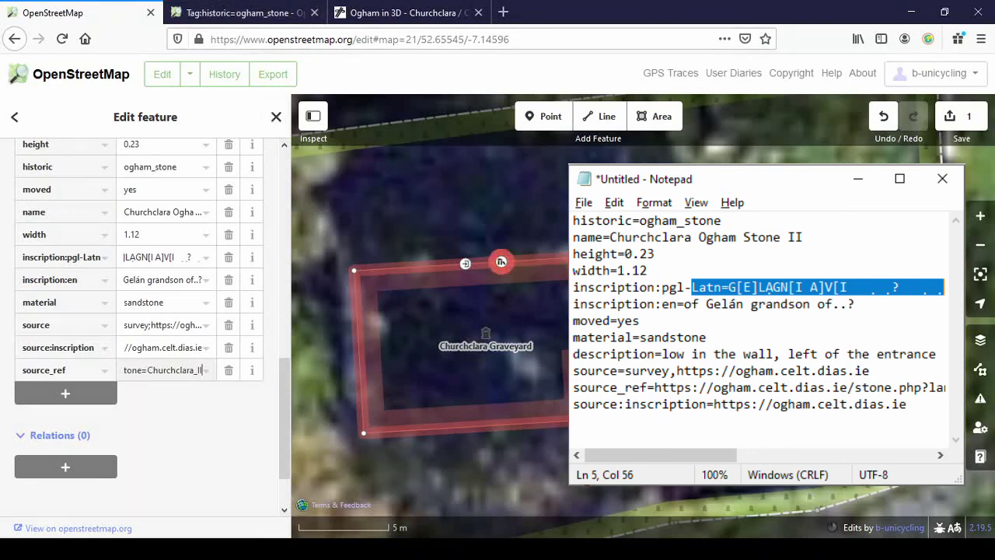
Step: Upload the stone's edits to OpenStreetMap with the changeset comment "added details on Ogham stone"
left_click_drag(501, 262, 522, 263)
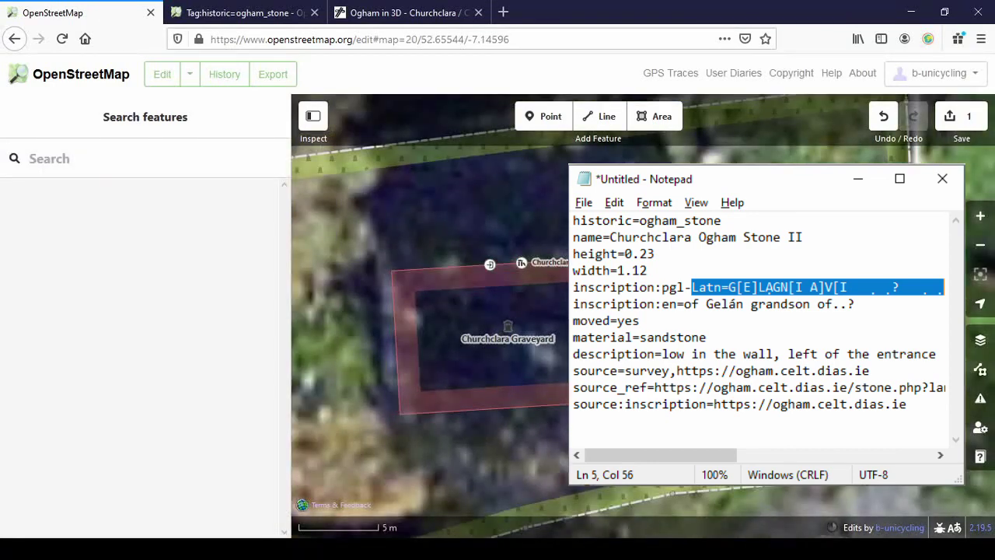
left_click_drag(412, 264, 526, 262)
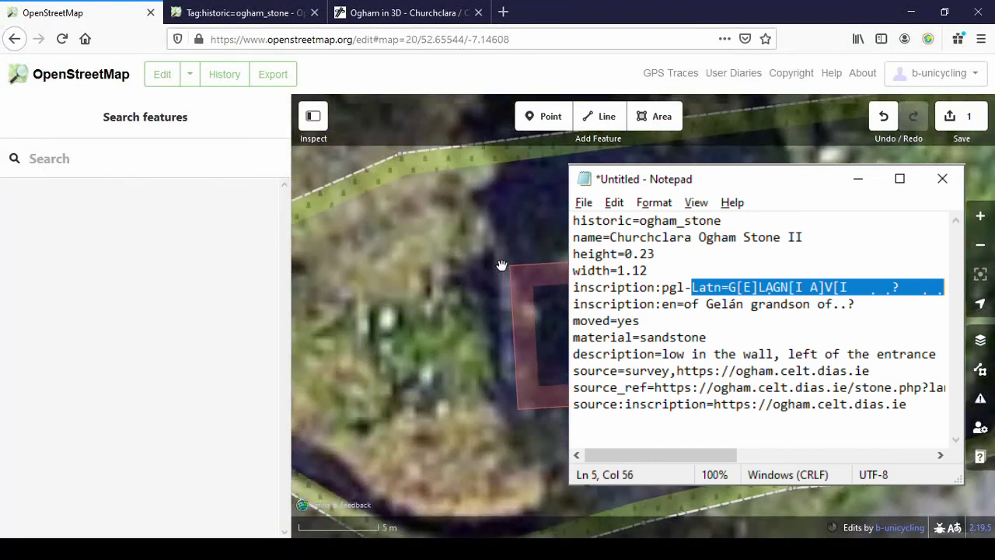
scroll(527, 229, "down", 3)
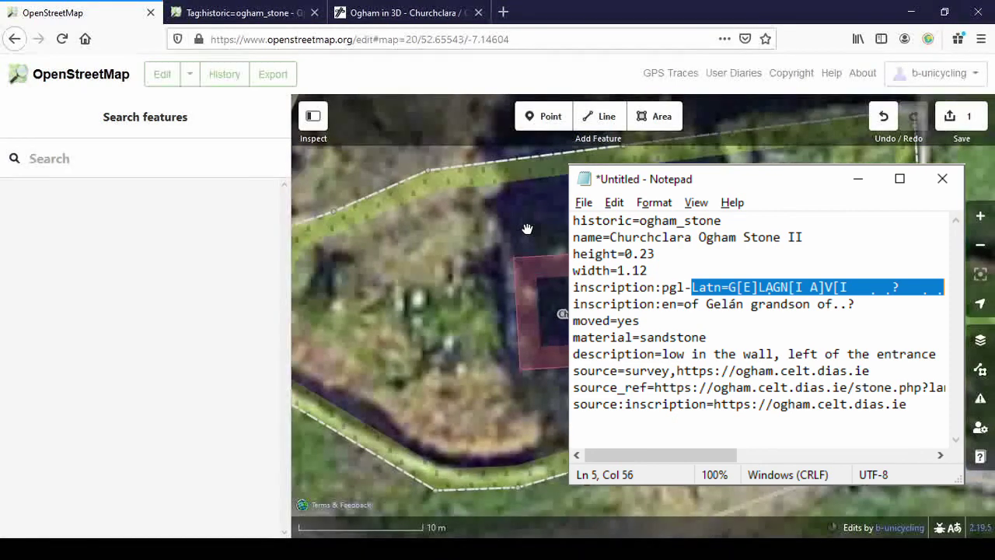
scroll(526, 228, "down", 2)
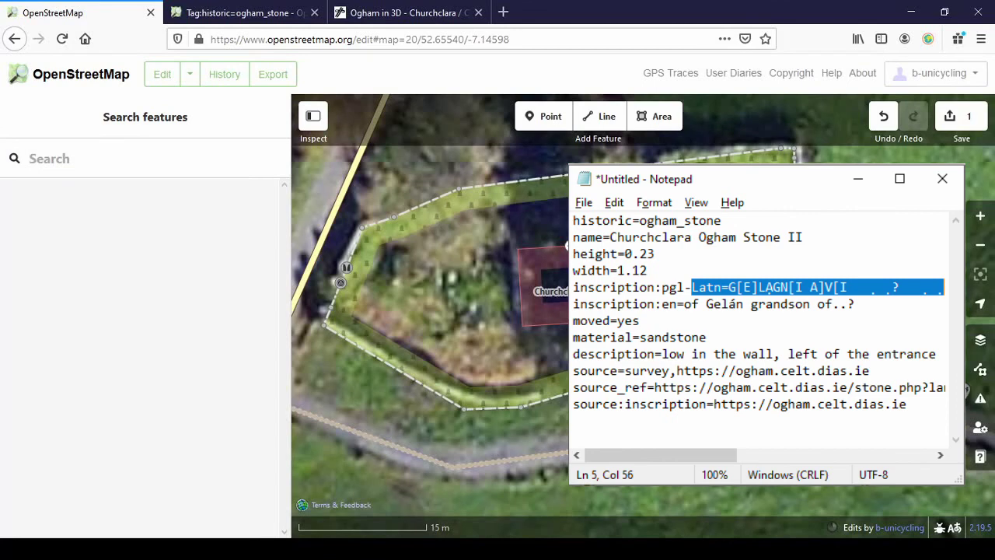
key("alt+Tab")
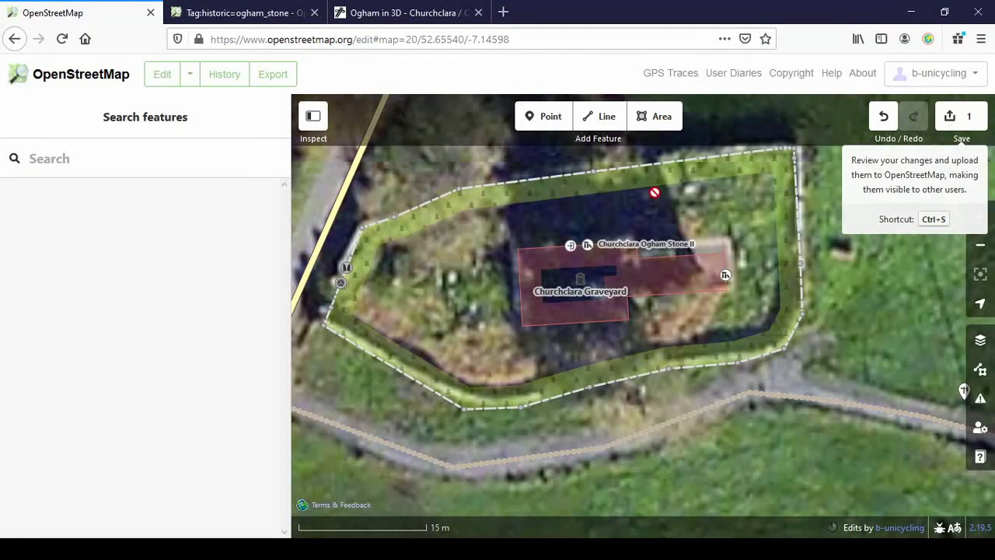
left_click(957, 123)
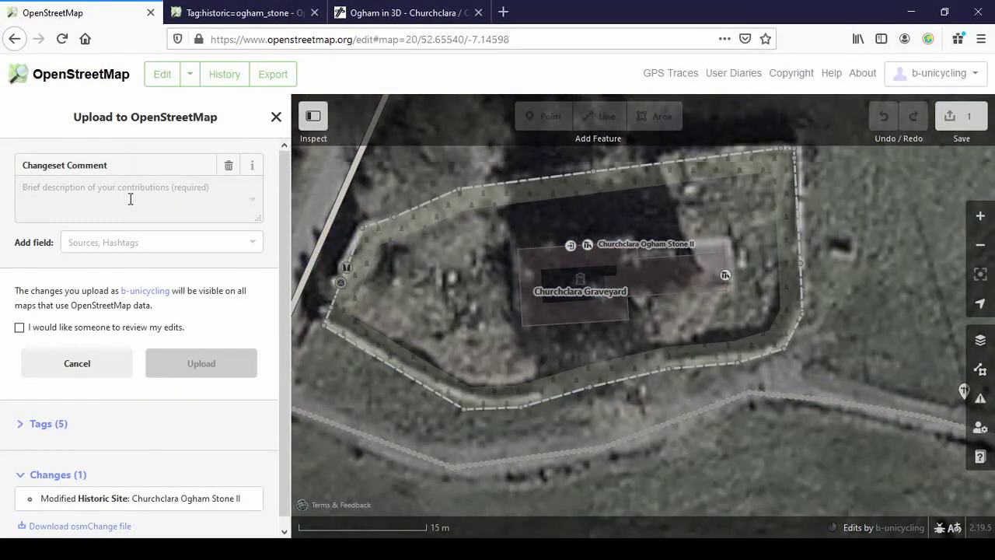
type("add")
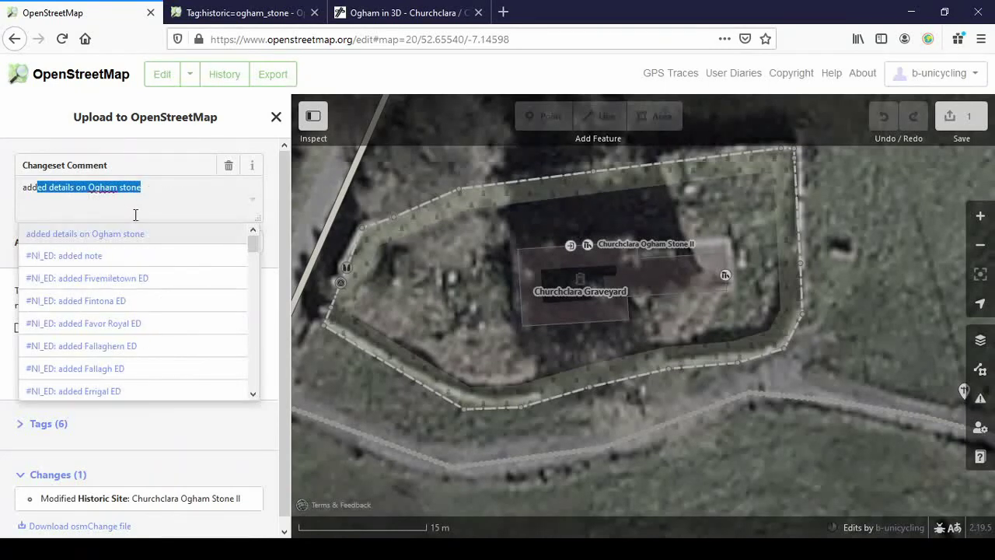
left_click(138, 234)
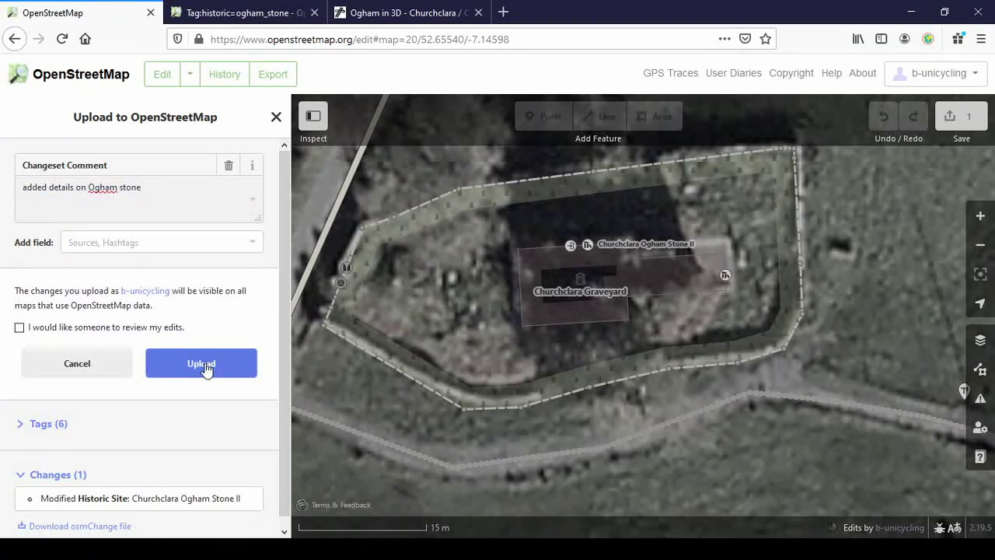
left_click(204, 365)
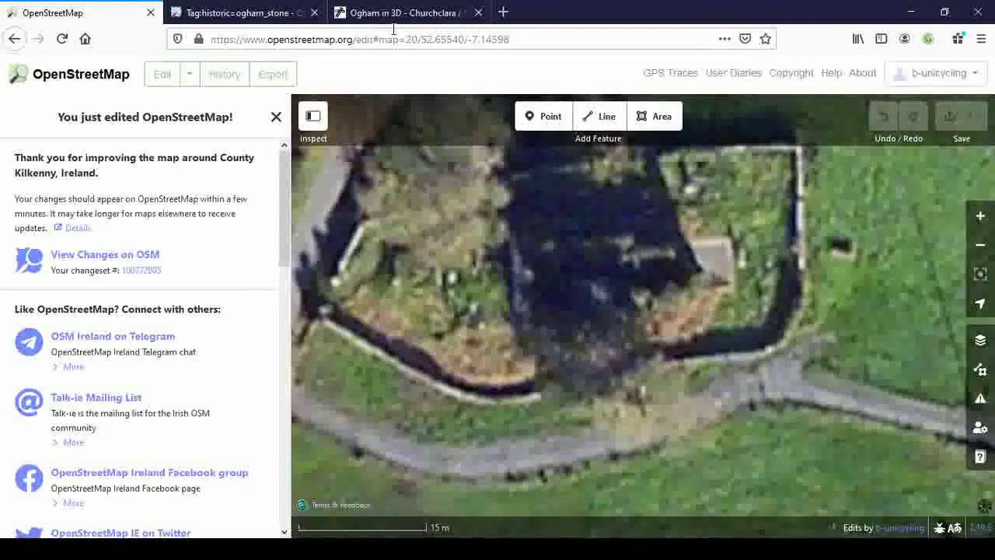
Step: Look through the example stones and tagging values on the historic=ogham_stone wiki page, and return to the map editor
left_click(279, 17)
scroll(444, 319, "up", 15)
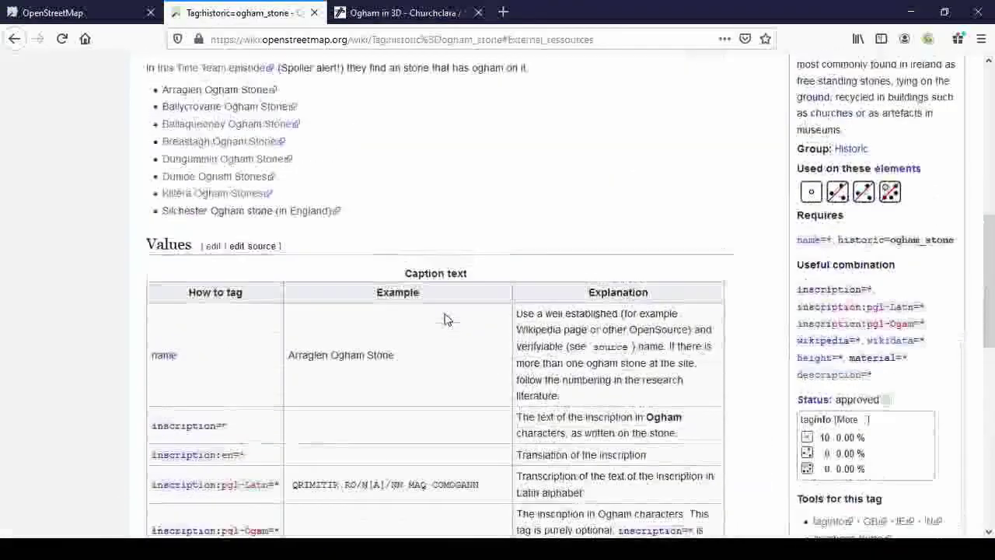
scroll(446, 314, "down", 15)
scroll(449, 307, "up", 15)
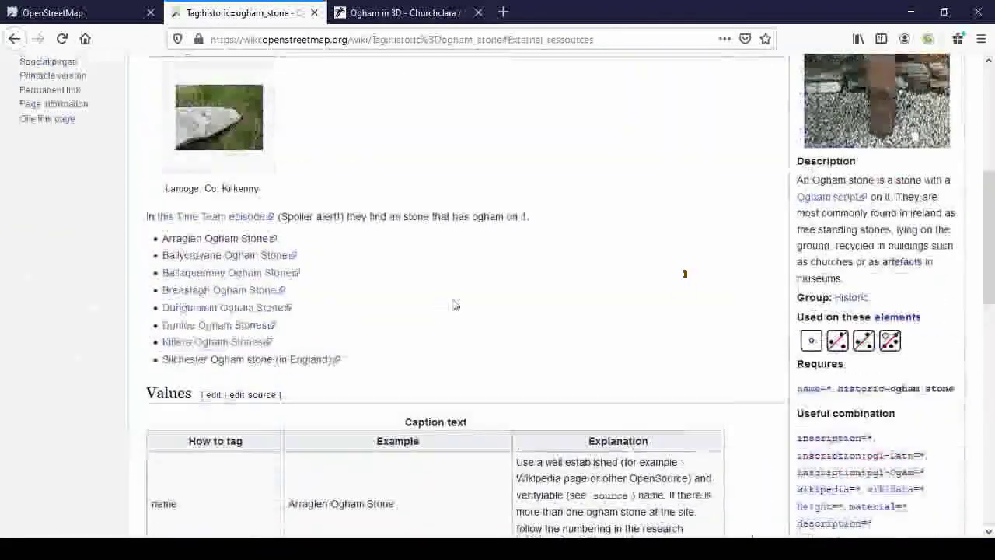
left_click(82, 14)
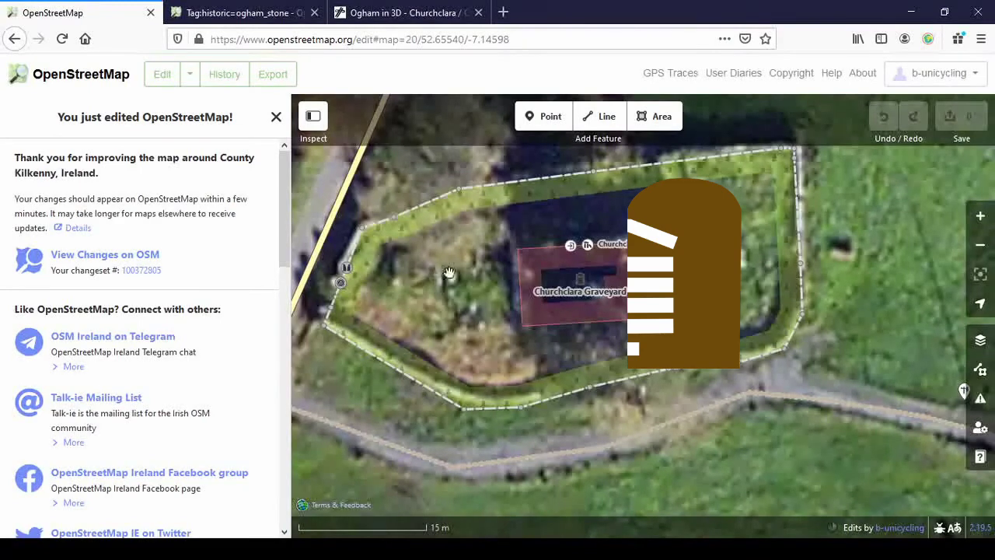
Step: Leave the editor for the standard map, inspect the Churchclara Church site and refresh the map
left_click(69, 80)
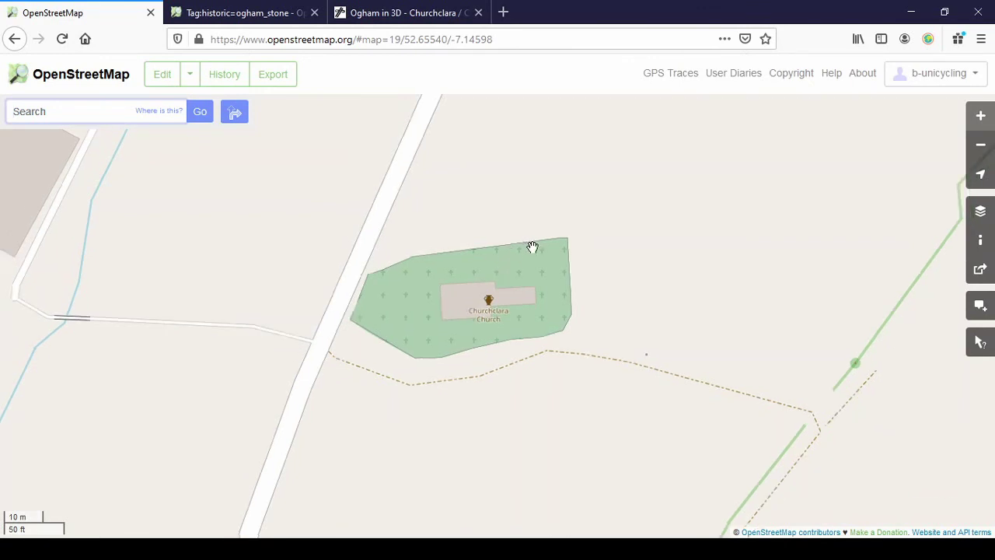
scroll(533, 247, "down", 1)
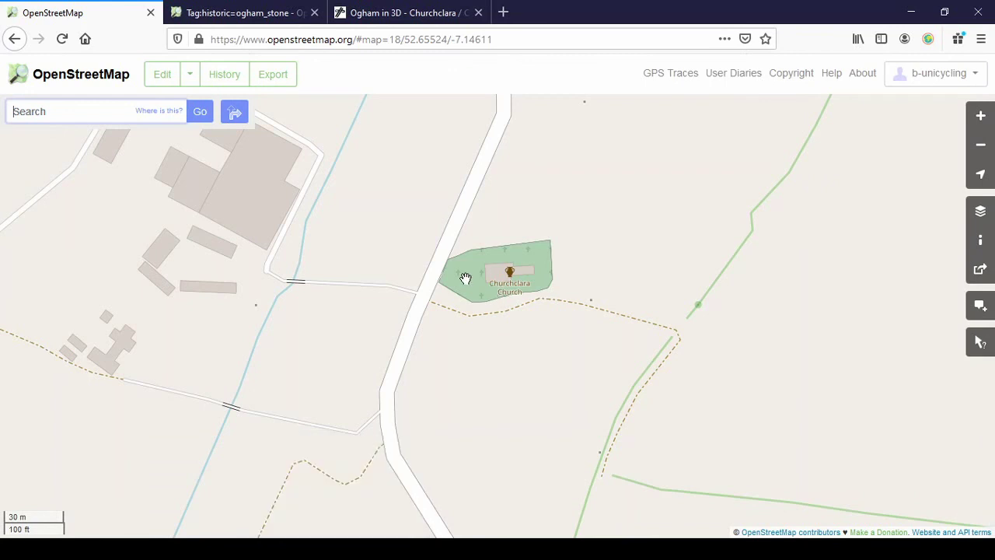
scroll(466, 278, "up", 1)
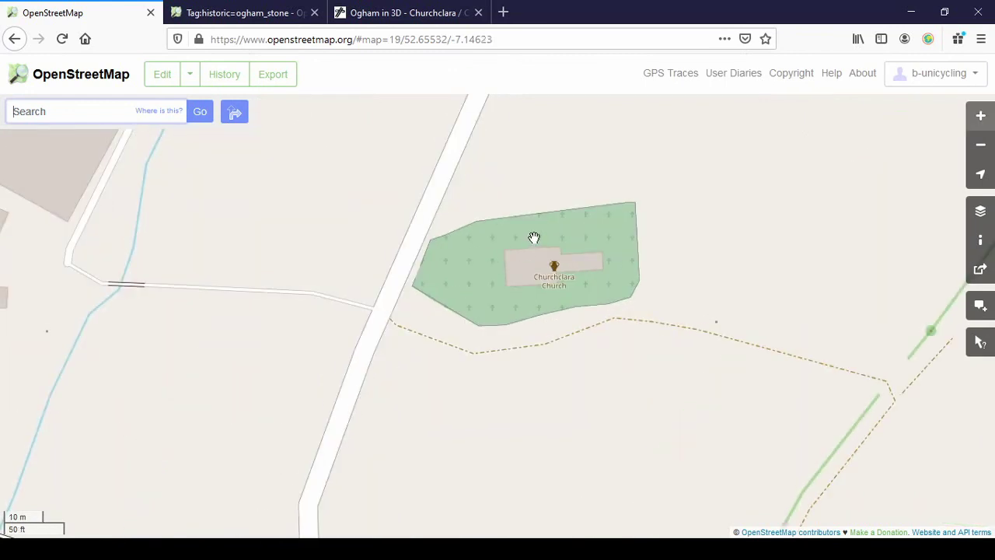
key("F5")
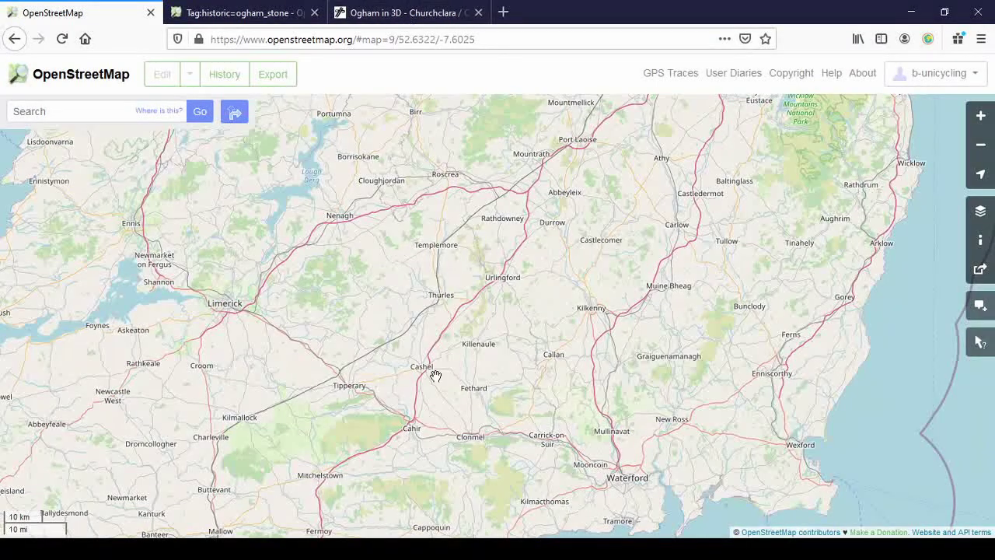
Step: Search OpenStreetMap for "churchclara ogham stone i" and open the matching ogham stone's node page
left_click_drag(399, 414, 435, 406)
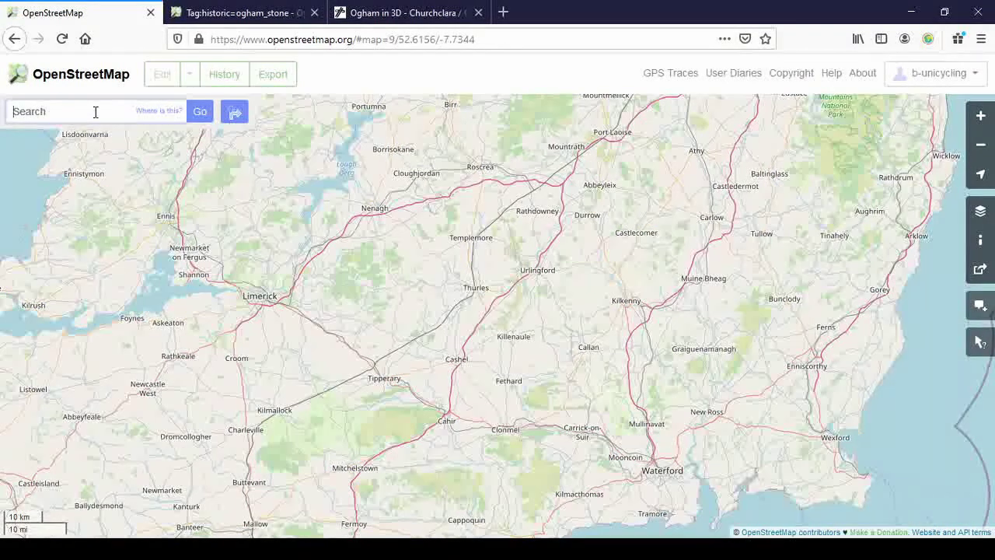
type("Church")
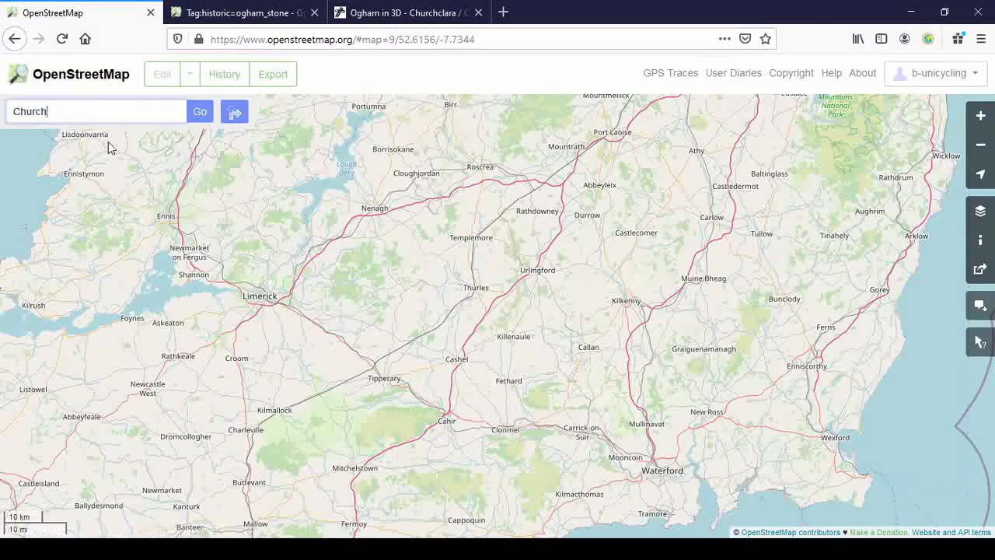
type("clara Ogham Stone I")
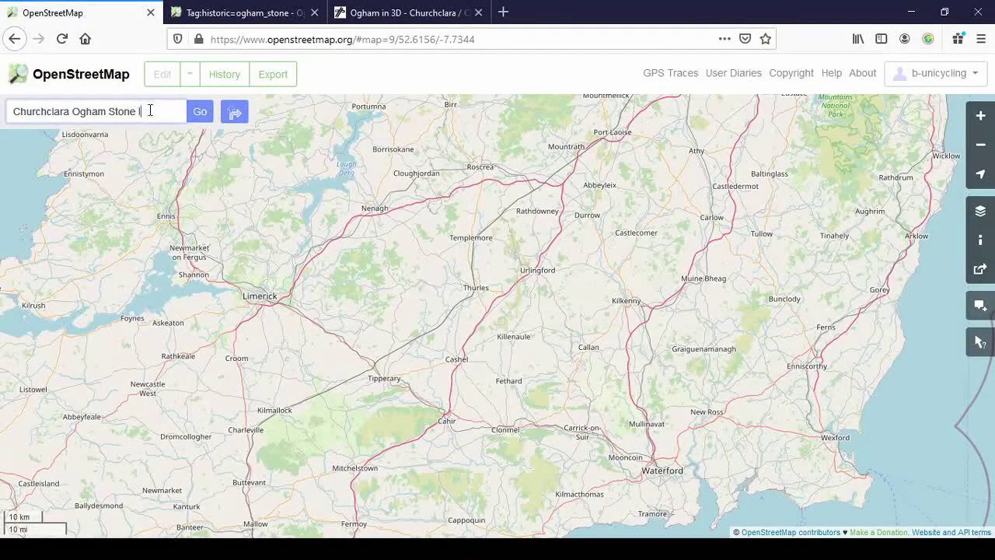
key("ctrl+a")
type("churchclara ogham stone i")
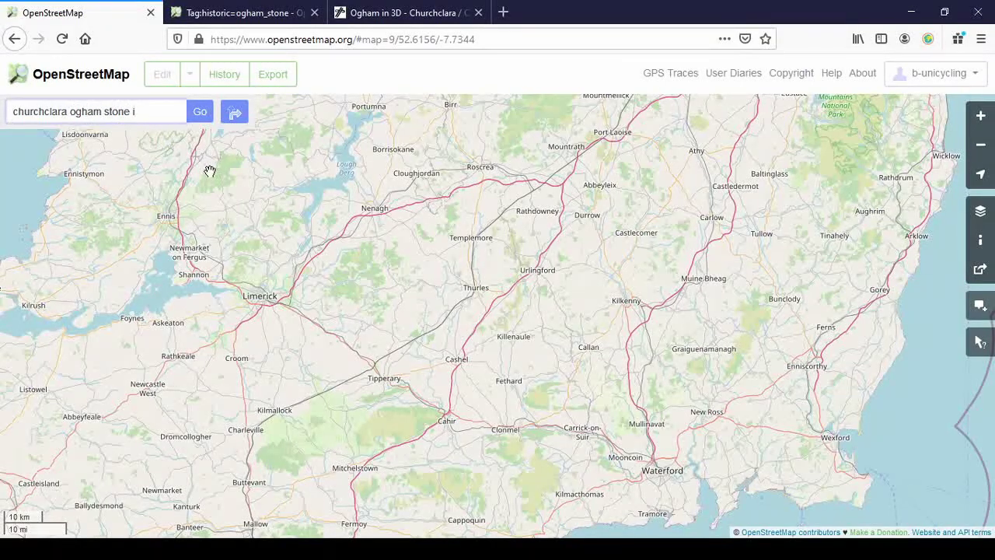
left_click(200, 115)
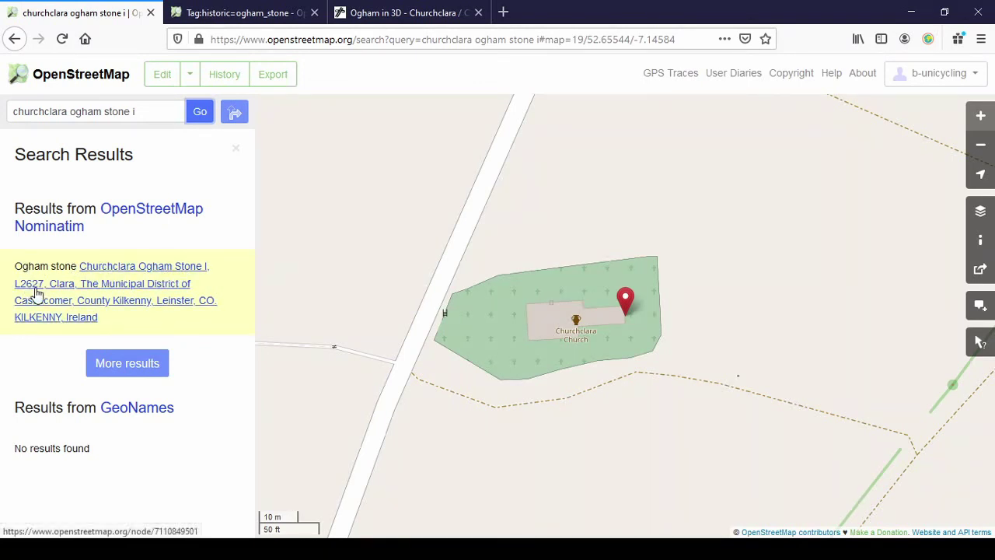
left_click(144, 272)
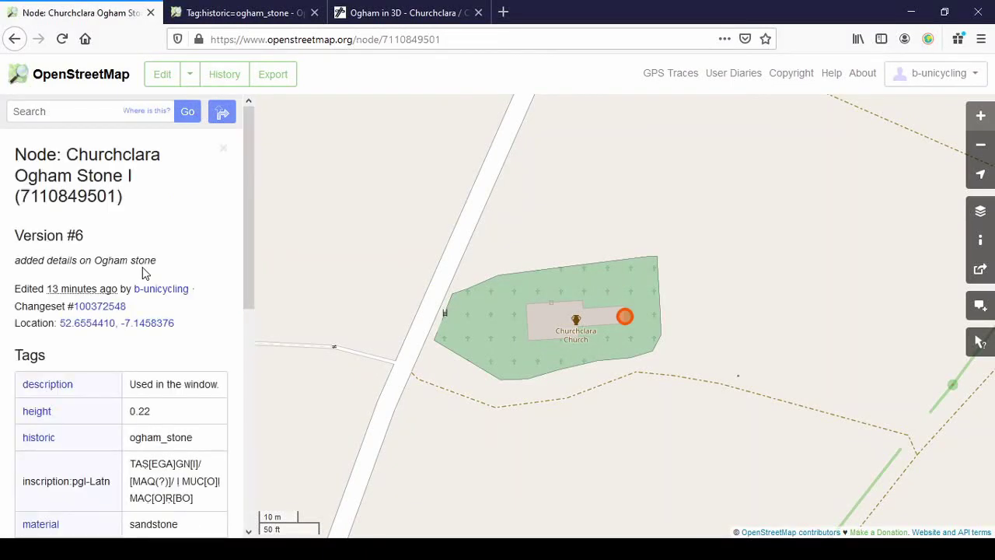
Step: Examine the published tags of Churchclara Ogham Stone I, from its description through to its source_ref and width
scroll(226, 310, "down", 3)
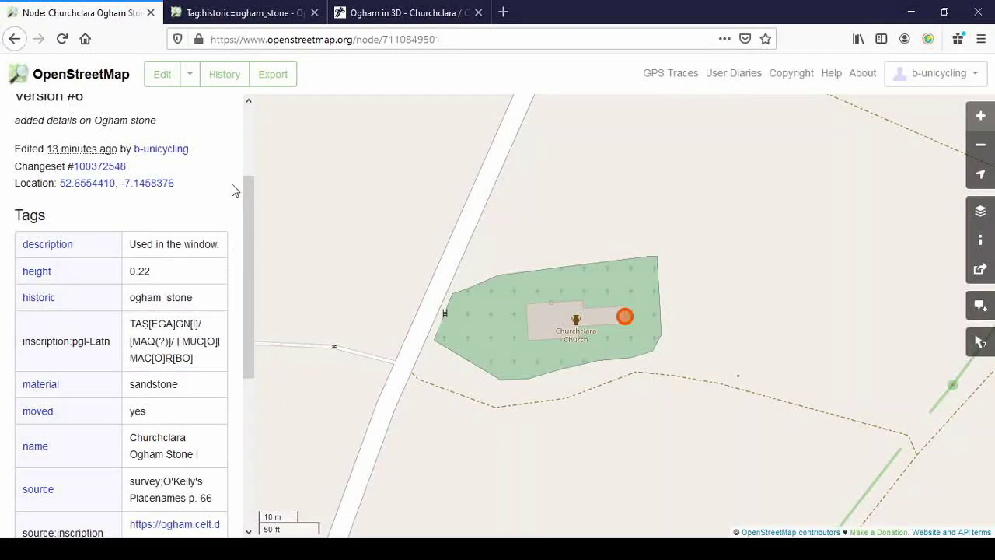
scroll(232, 190, "down", 3)
scroll(231, 198, "up", 2)
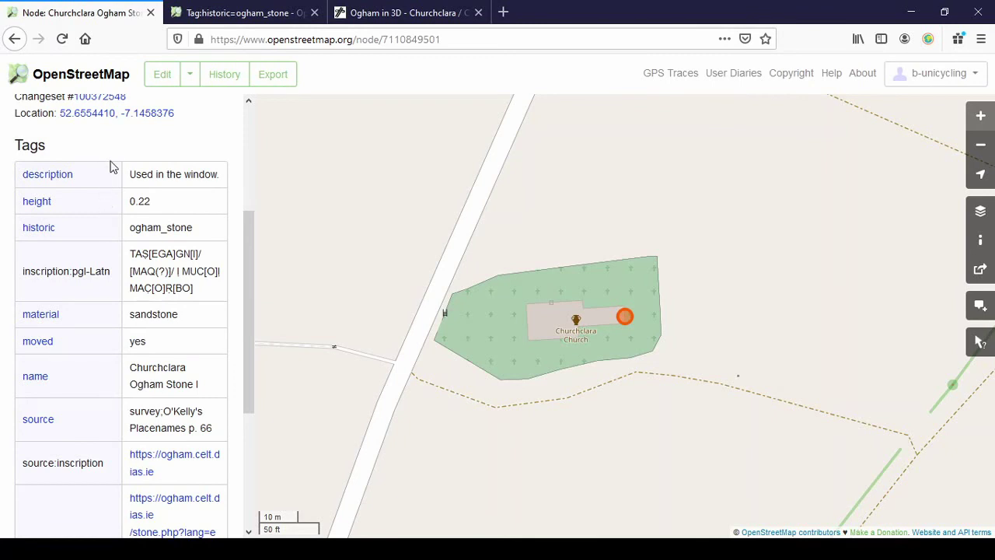
scroll(109, 198, "down", 5)
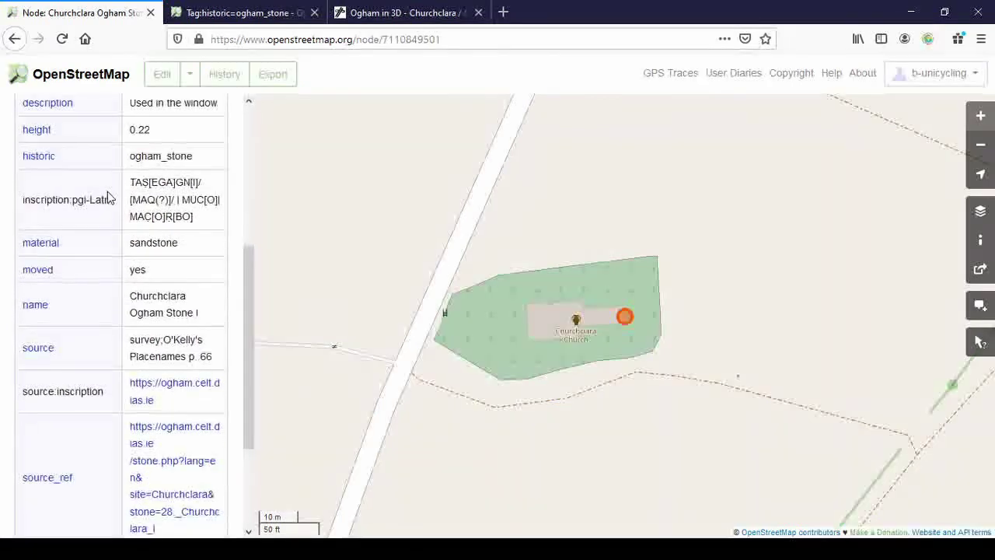
scroll(109, 198, "up", 5)
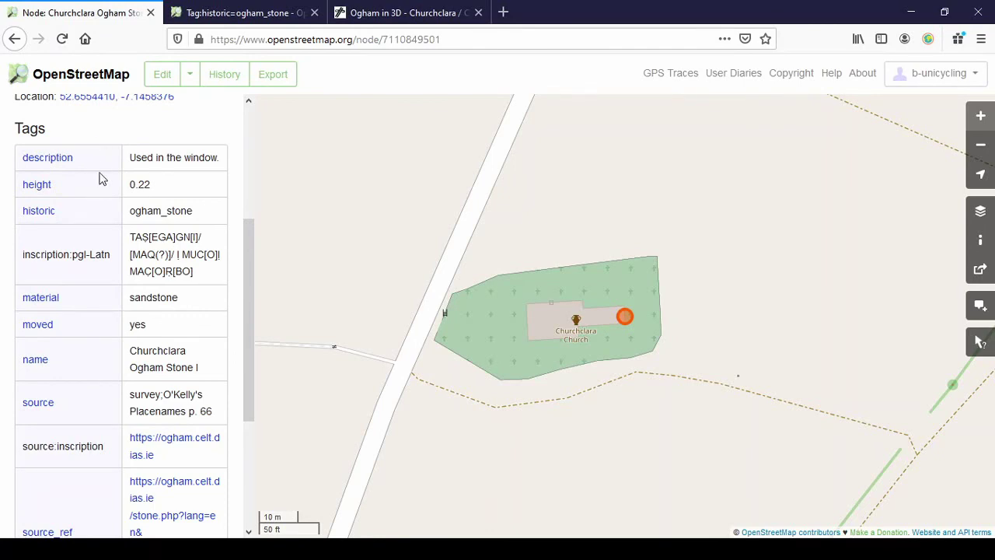
scroll(100, 163, "down", 3)
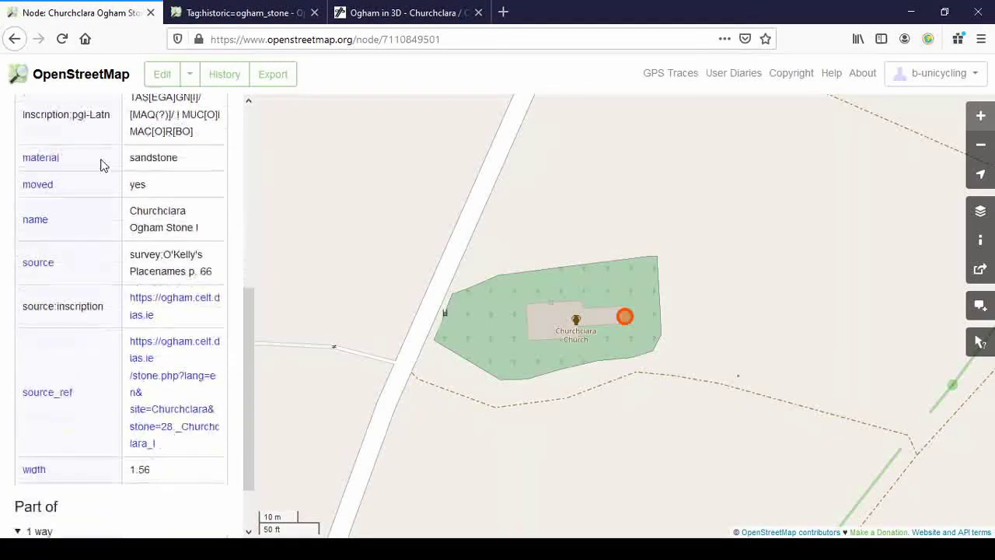
scroll(100, 291, "up", 5)
scroll(130, 219, "up", 4)
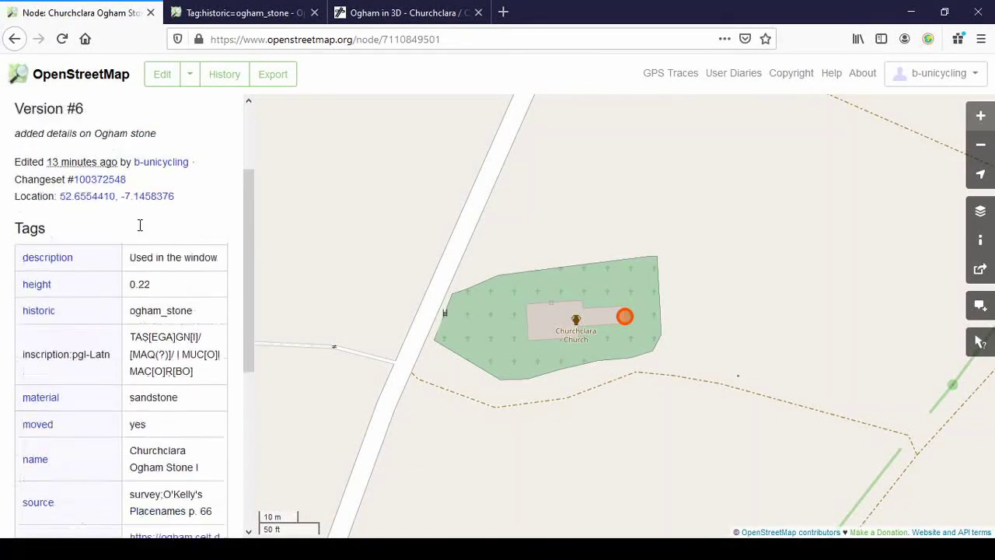
Step: Search for "churchclara ogham stone ii" and open its node to review the published details and tags
left_click(69, 112)
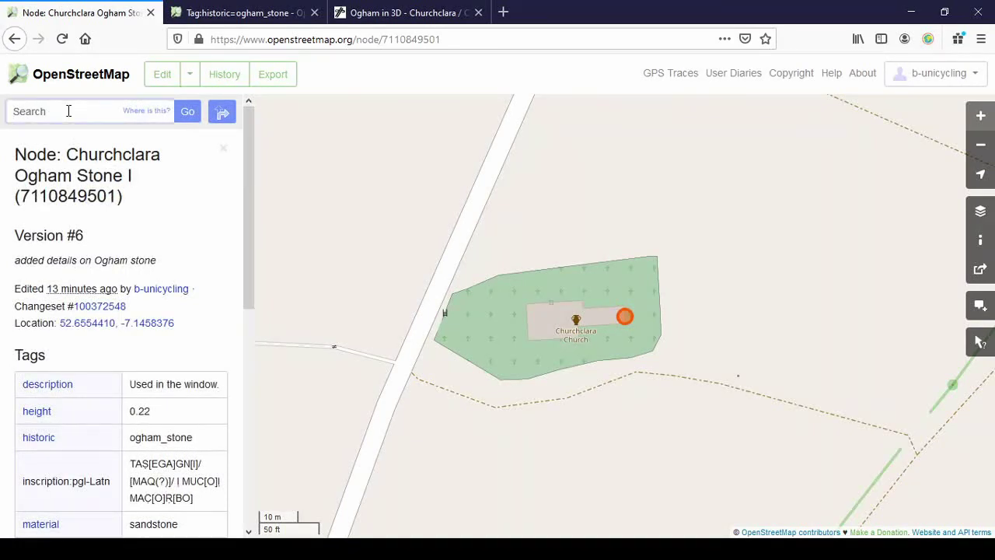
type("churchclara ogham stone i")
type("i")
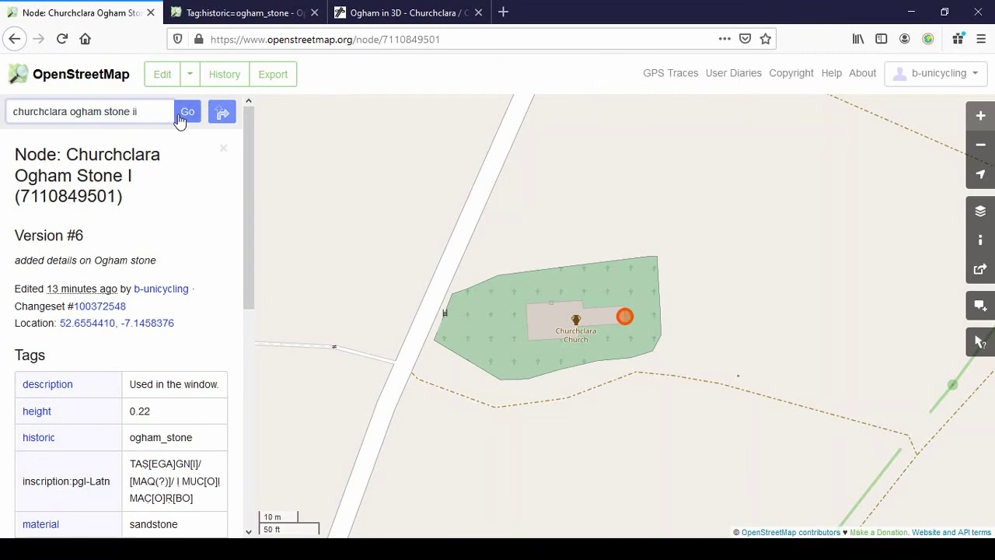
left_click(186, 112)
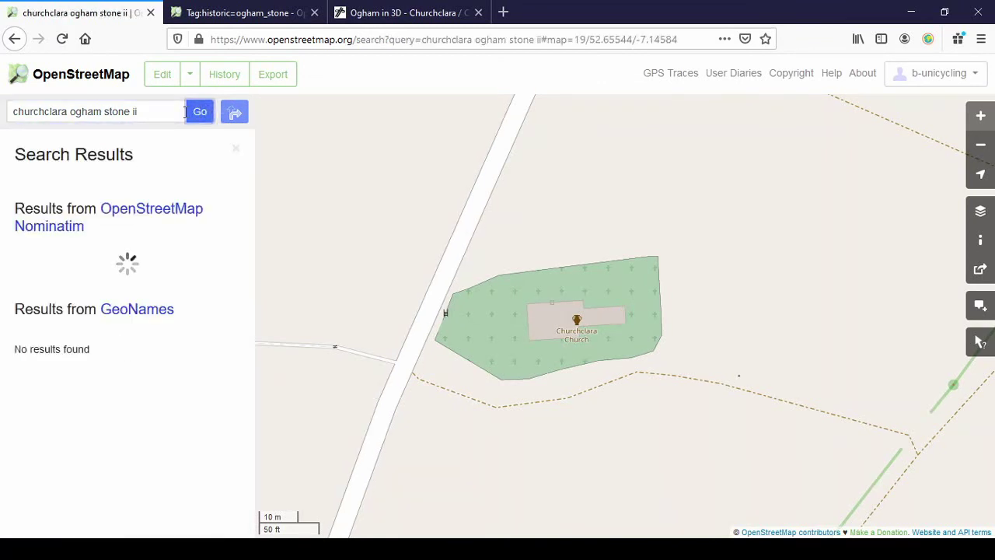
left_click(168, 268)
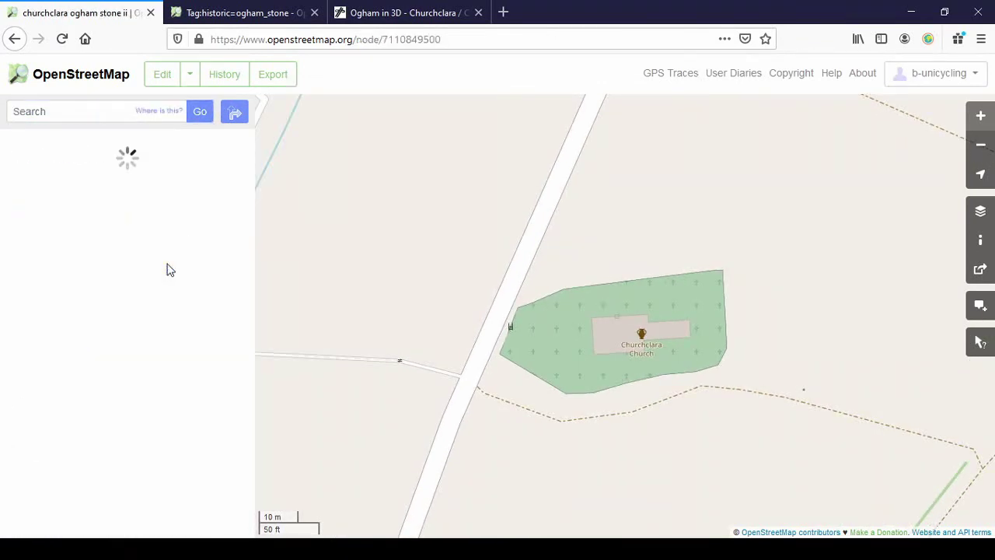
scroll(226, 284, "down", 10)
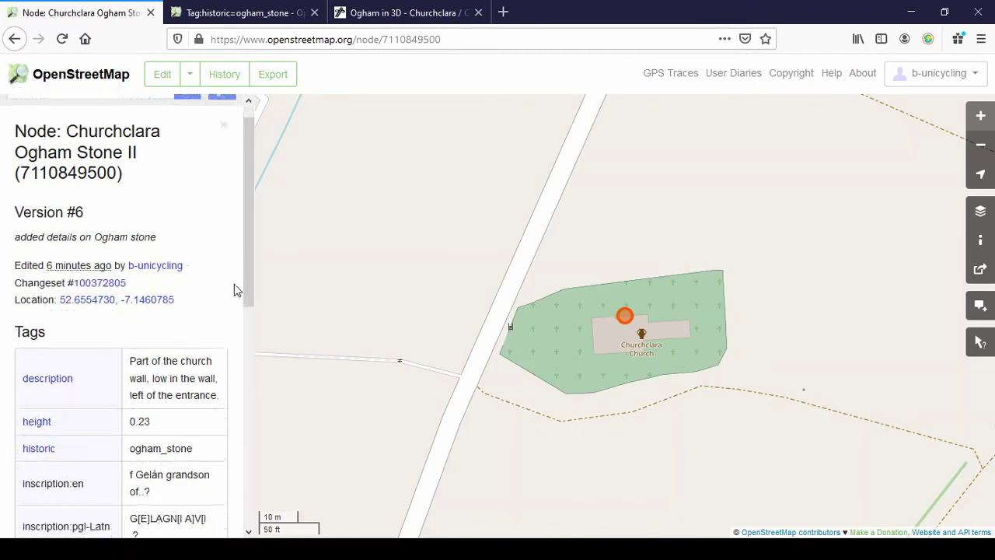
scroll(221, 282, "up", 10)
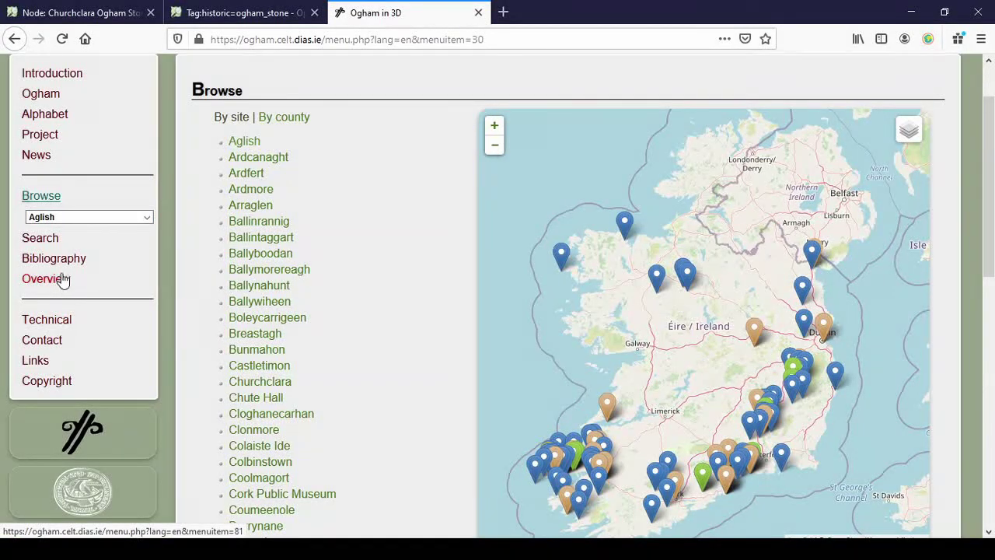
Step: On the Ogham in 3D website, open the Churchclara page from the list of sites and return to the list
scroll(89, 233, "up", 2)
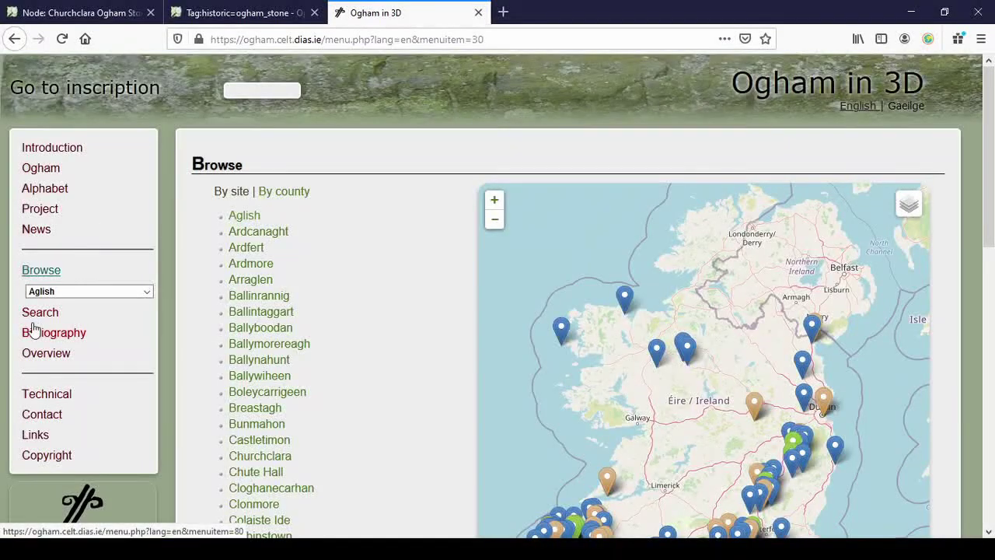
left_click(58, 358)
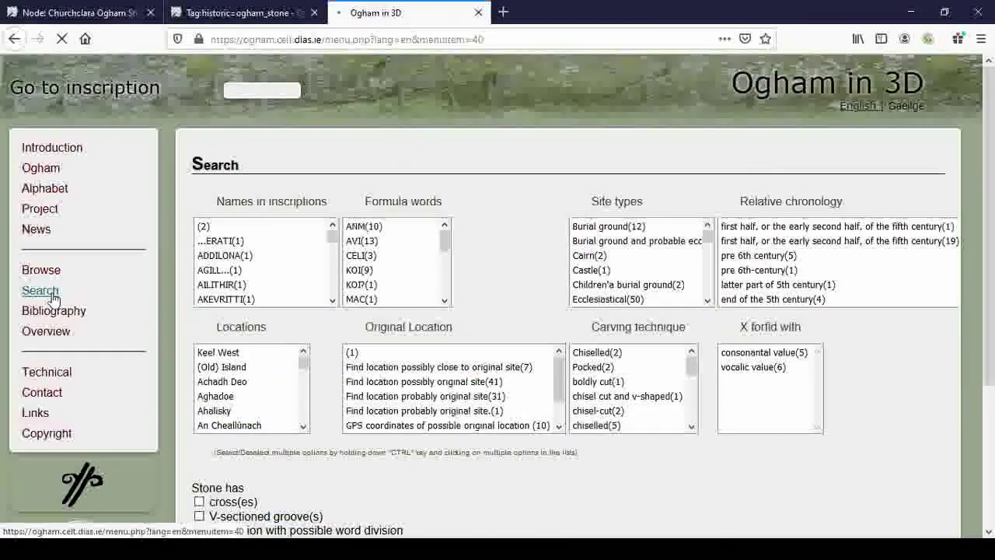
left_click(56, 271)
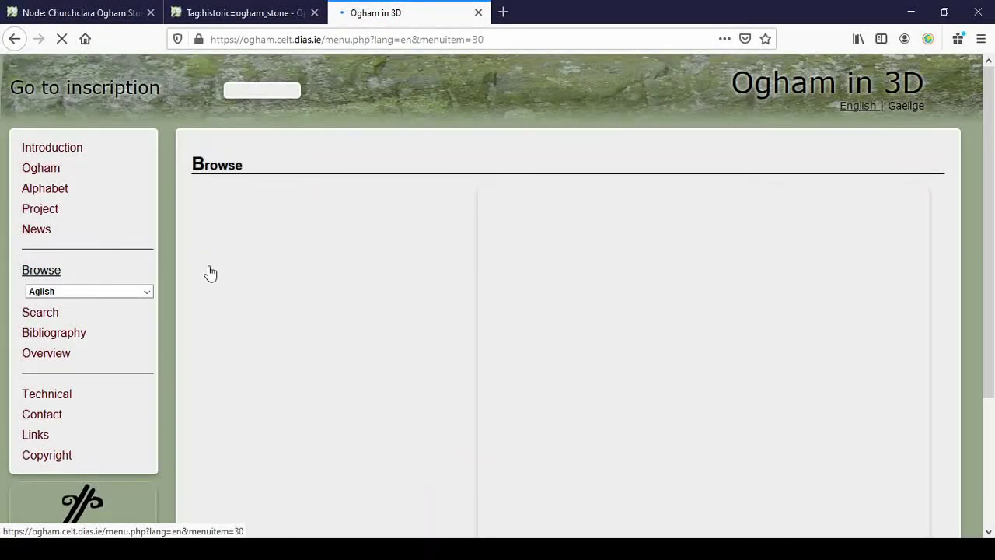
scroll(992, 284, "down", 4)
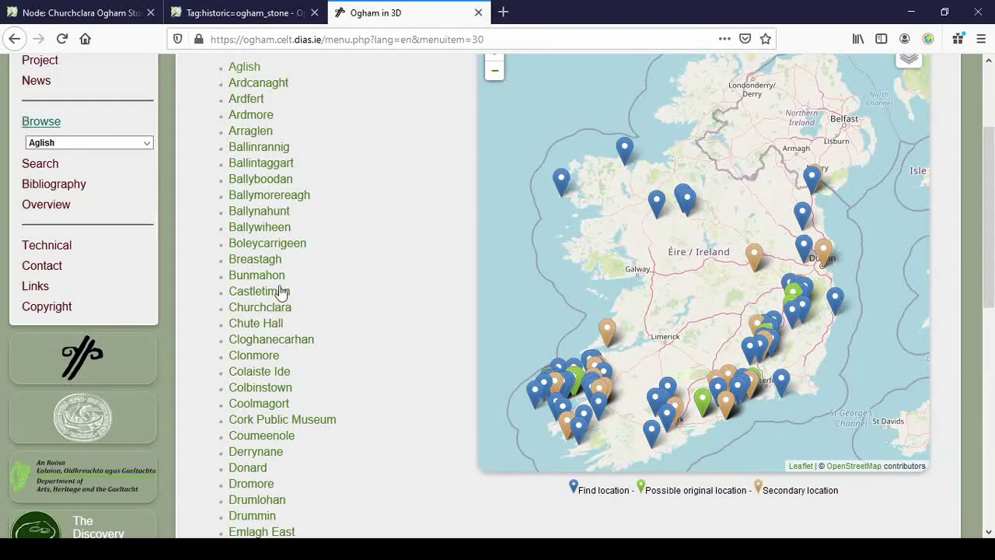
left_click(279, 311)
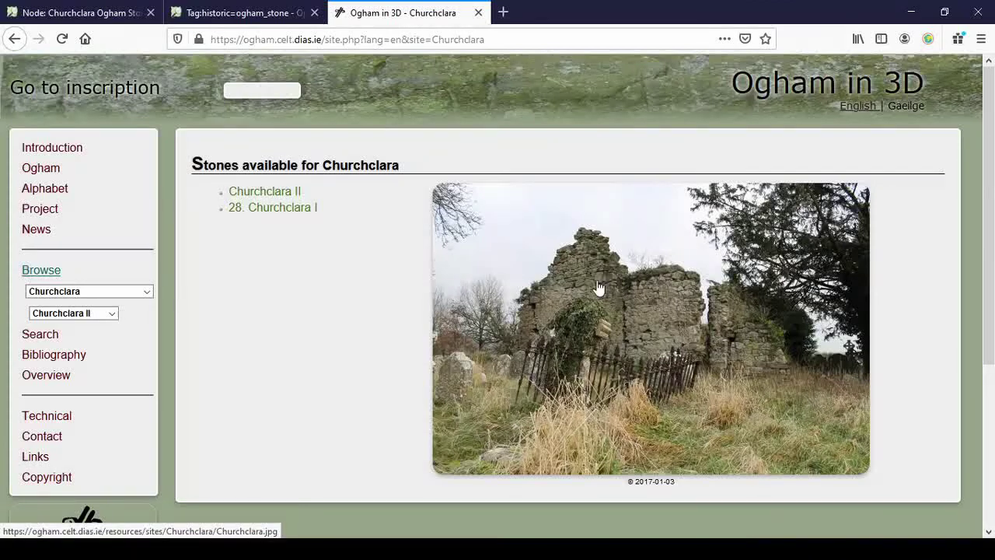
left_click(286, 207)
left_click(12, 39)
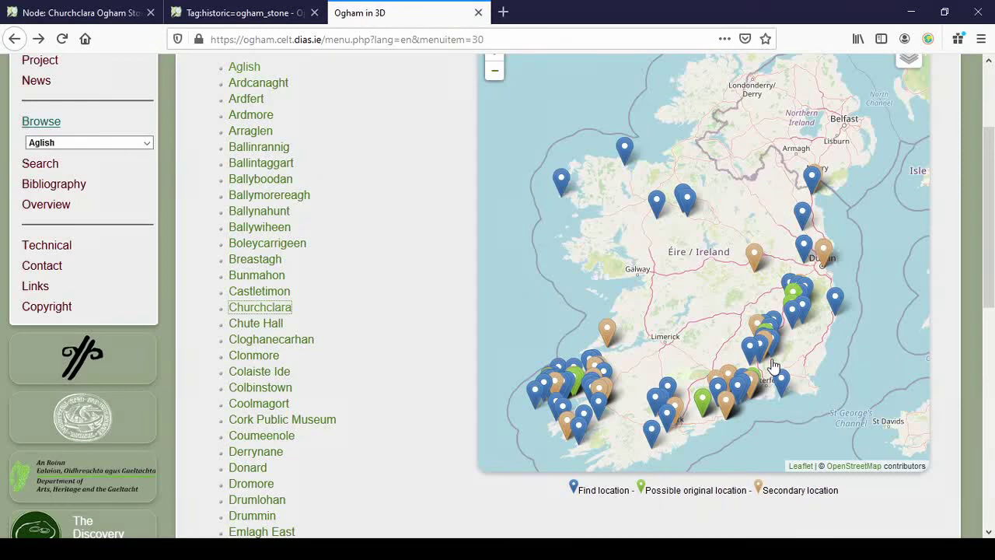
Step: Examine the stone markers around Kilkenny and at Churchclara Church on the Ogham in 3D browse map, ending on the wider area
scroll(772, 362, "up", 3)
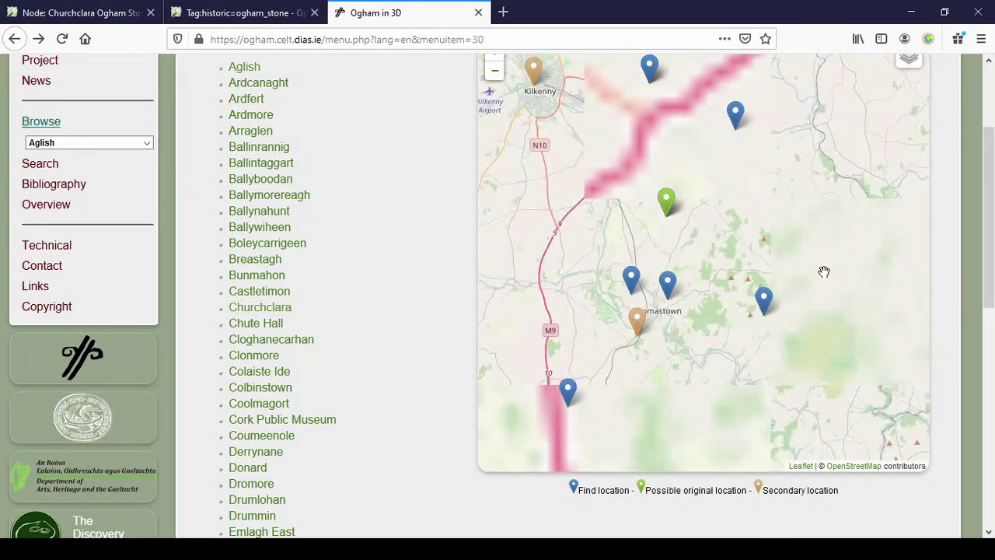
left_click_drag(633, 84, 644, 189)
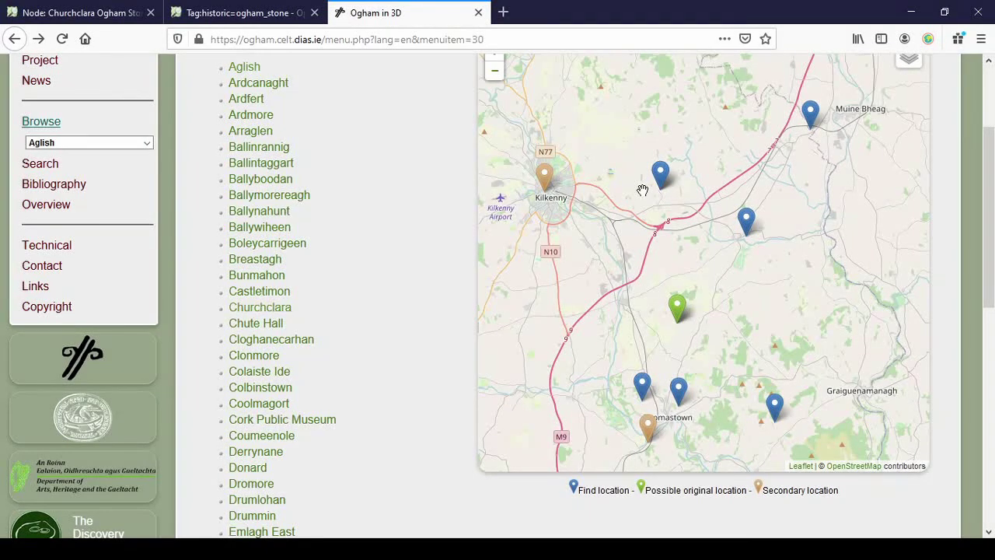
scroll(642, 189, "up", 5)
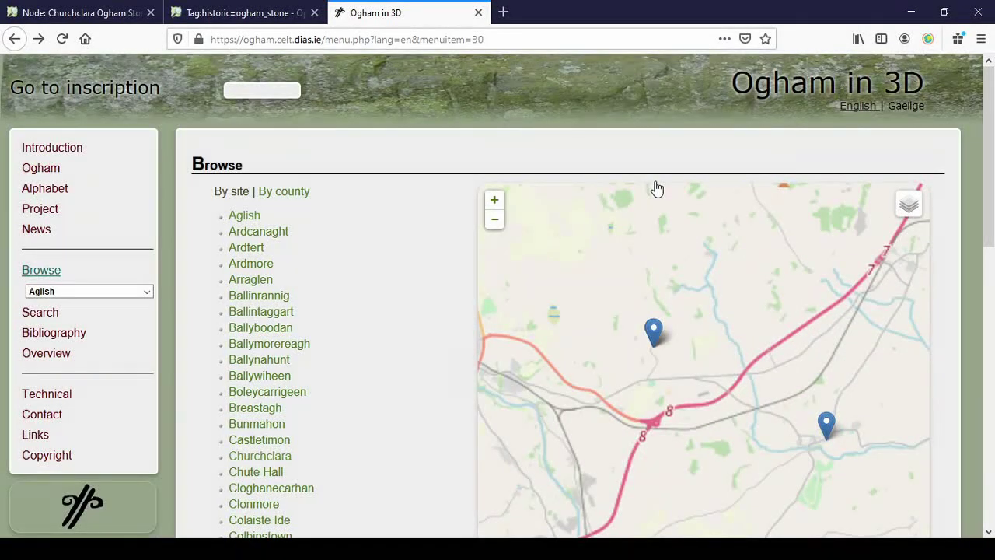
scroll(684, 303, "up", 1)
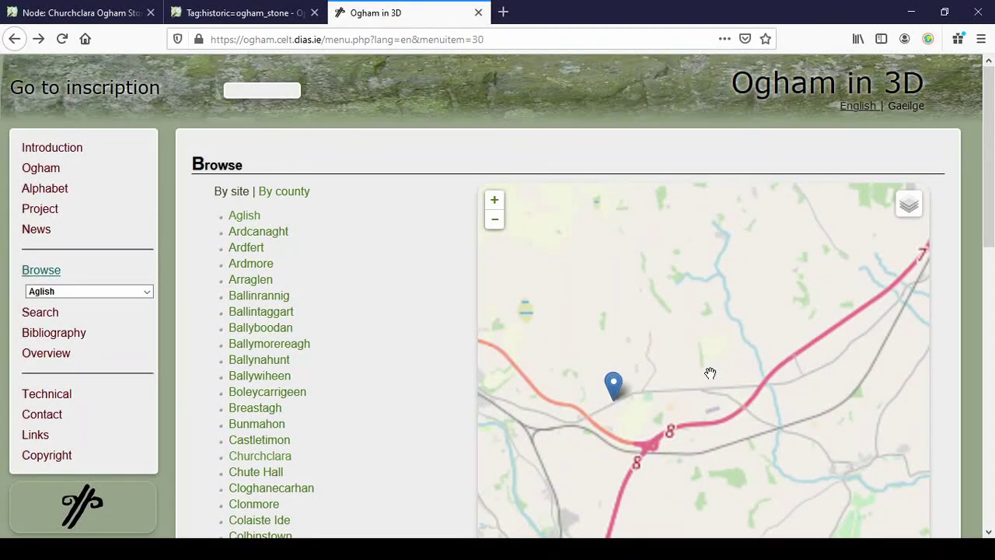
scroll(746, 342, "down", 2)
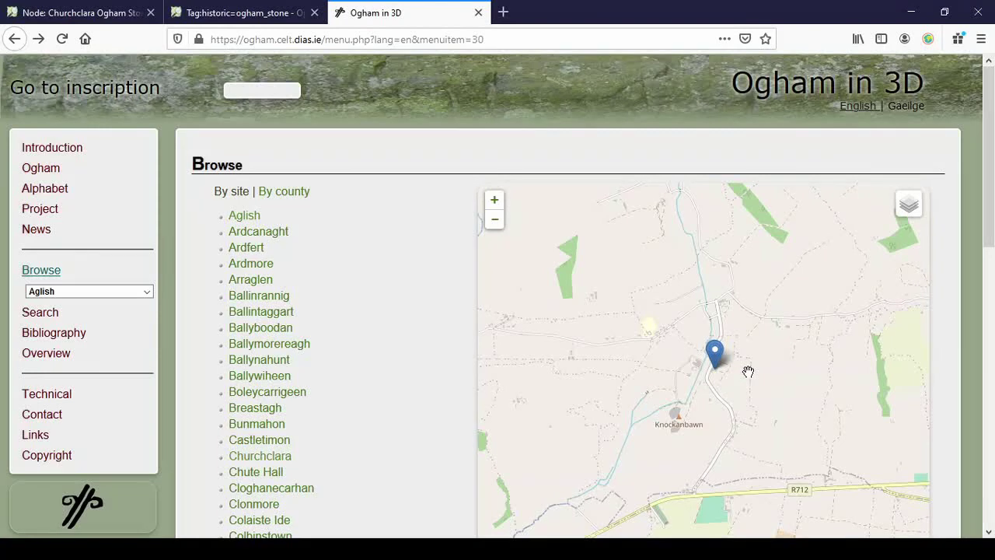
scroll(686, 429, "up", 1)
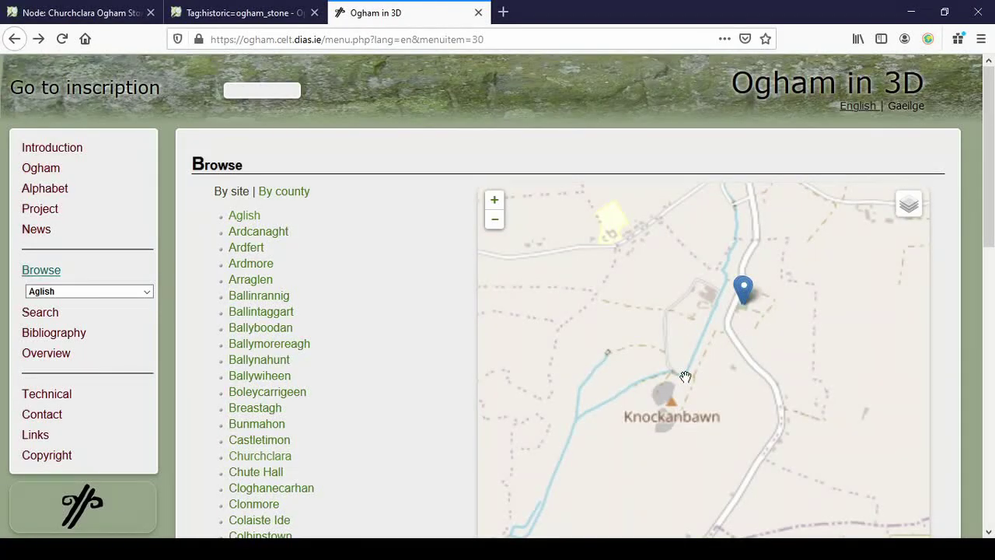
scroll(754, 290, "up", 1)
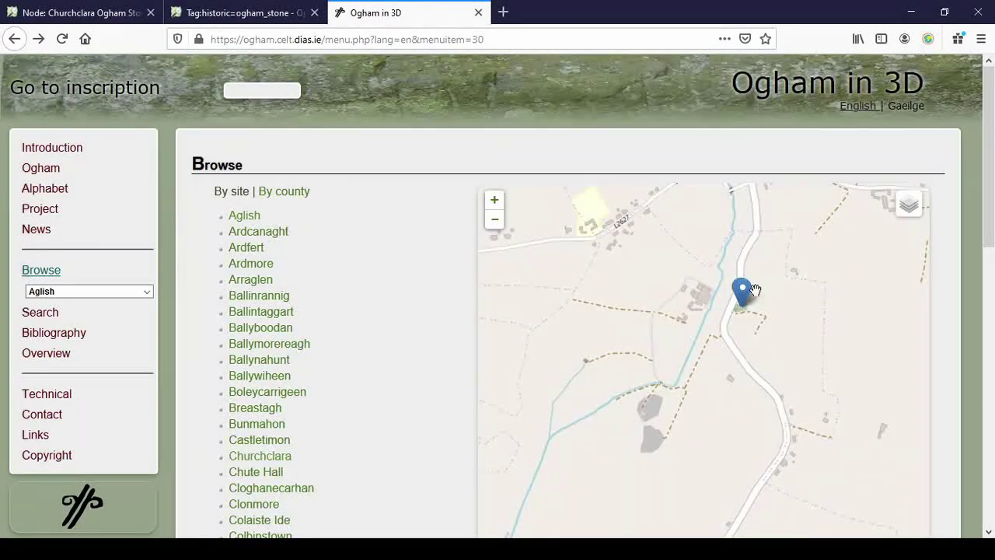
scroll(755, 290, "up", 2)
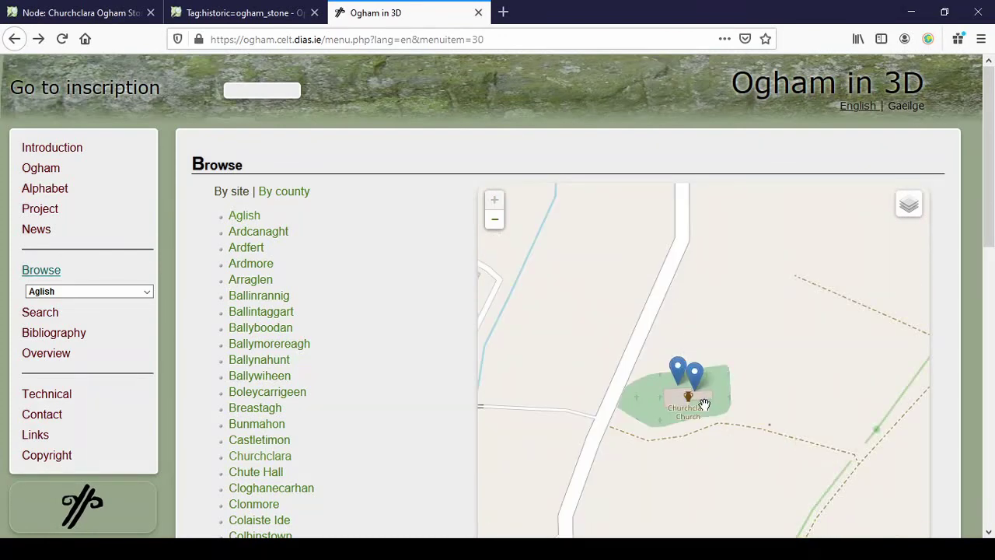
scroll(991, 253, "down", 1)
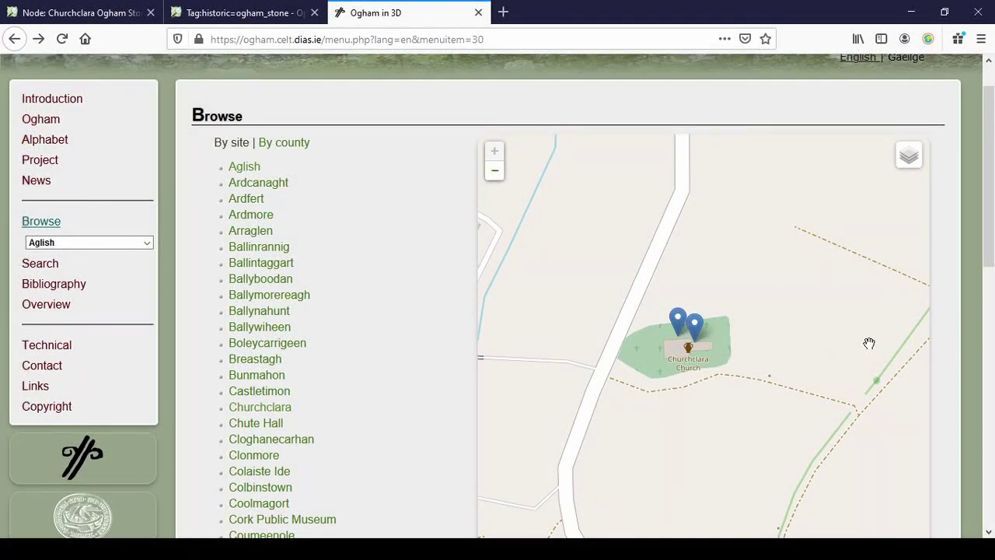
scroll(664, 262, "down", 5)
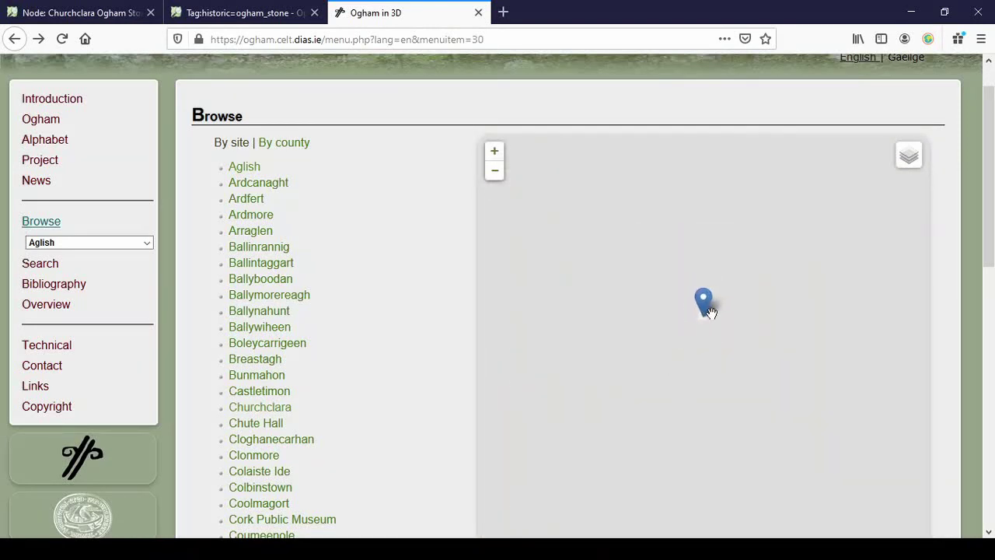
scroll(693, 303, "down", 3)
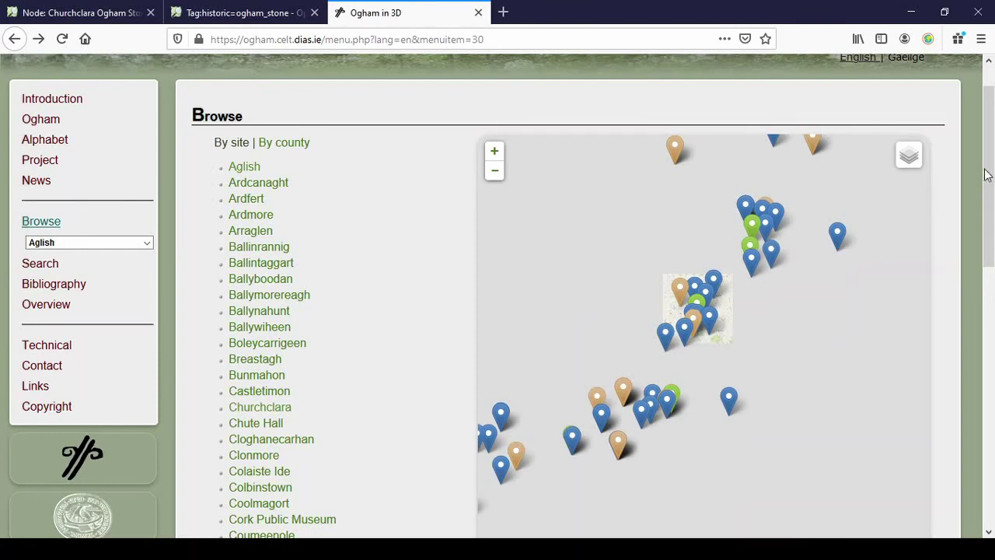
Step: Open the Churchclara site from the browse list and bring up the inscription page of stone 28. Churchclara I
scroll(985, 174, "up", 1)
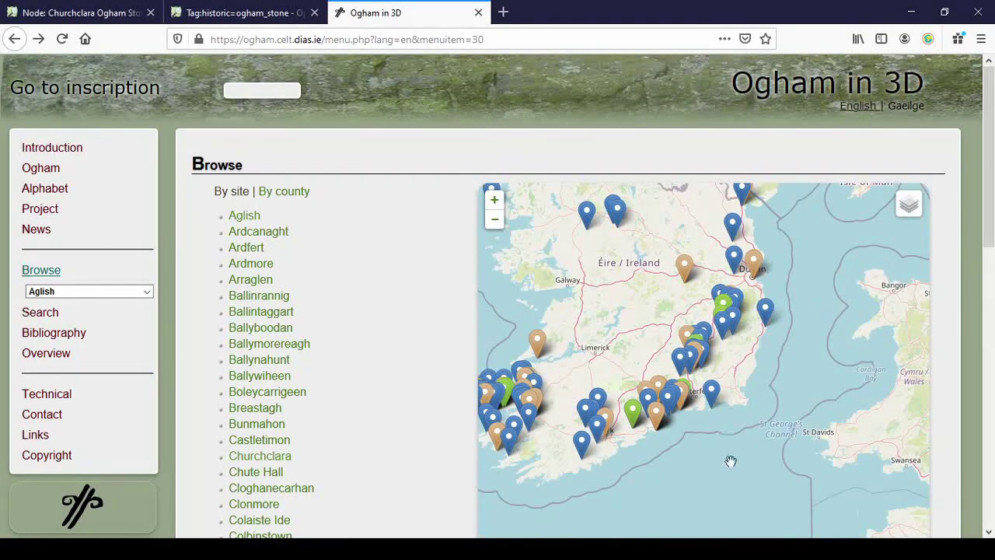
scroll(993, 377, "down", 3)
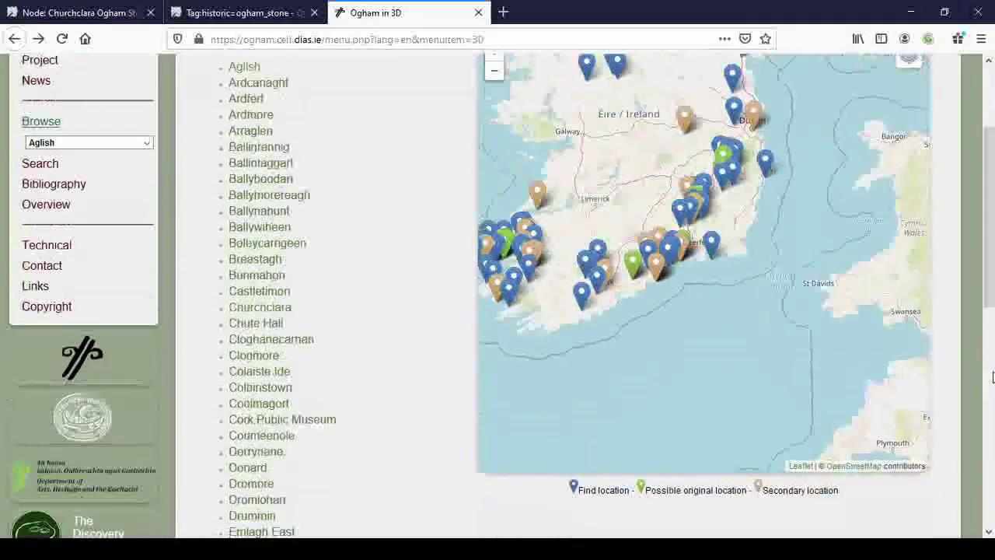
scroll(992, 377, "up", 3)
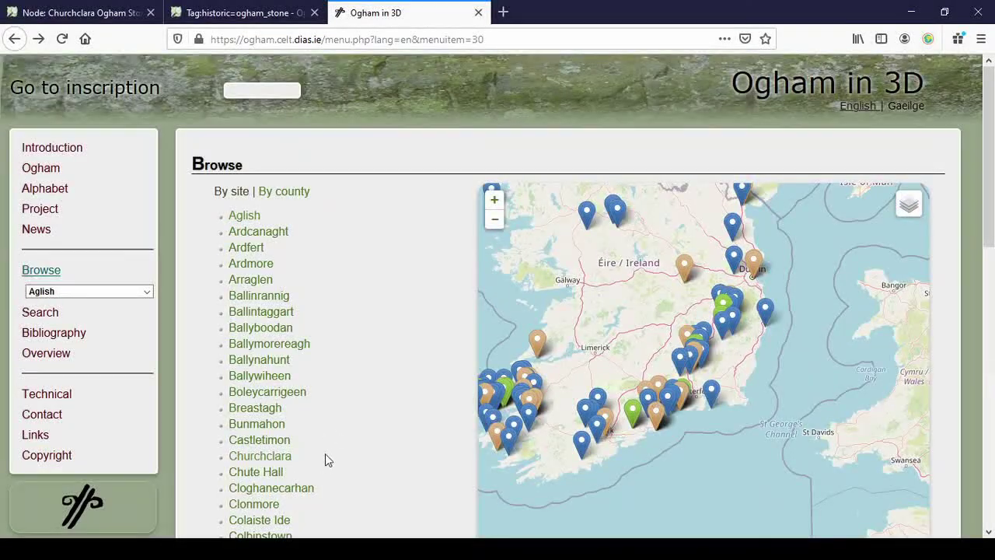
scroll(388, 426, "down", 2)
left_click(274, 389)
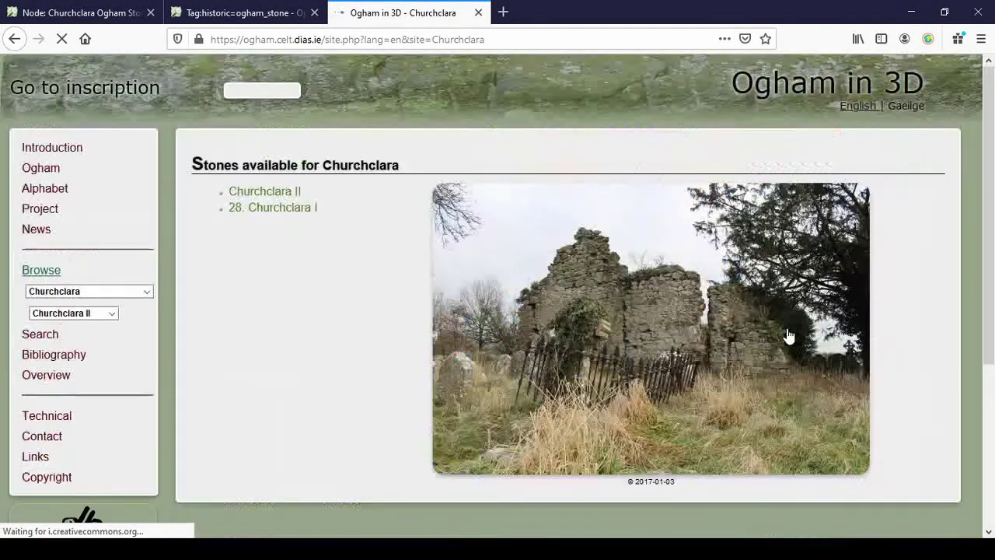
left_click(294, 209)
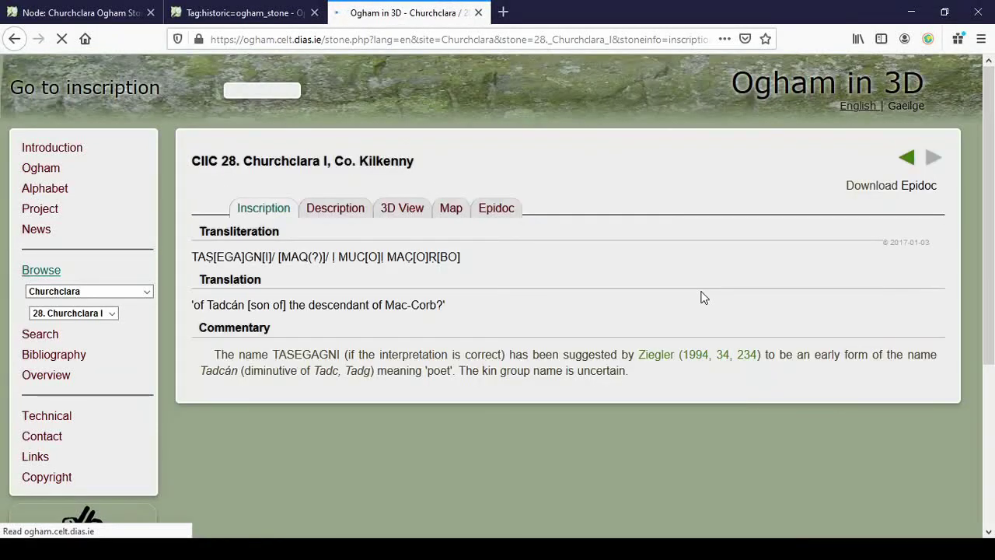
Step: Open the 3D view of Churchclara I and rotate the model to examine the stone's faces and edges from several angles
left_click(405, 211)
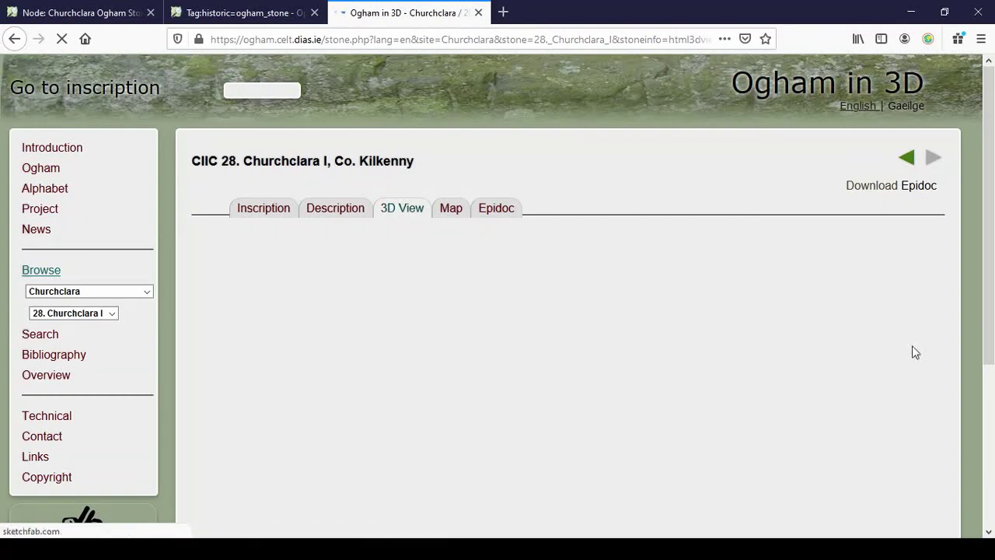
left_click_drag(986, 311, 992, 351)
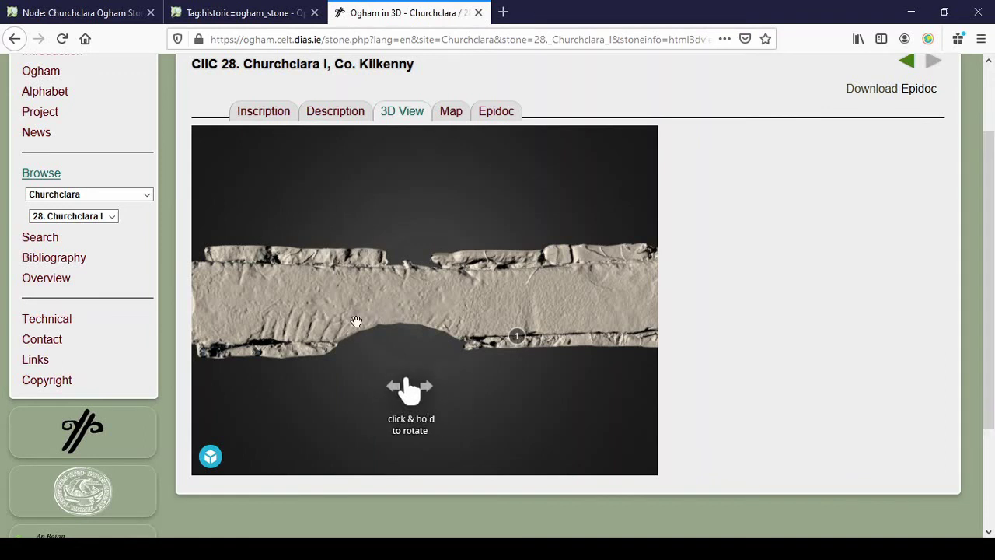
left_click_drag(380, 318, 374, 314)
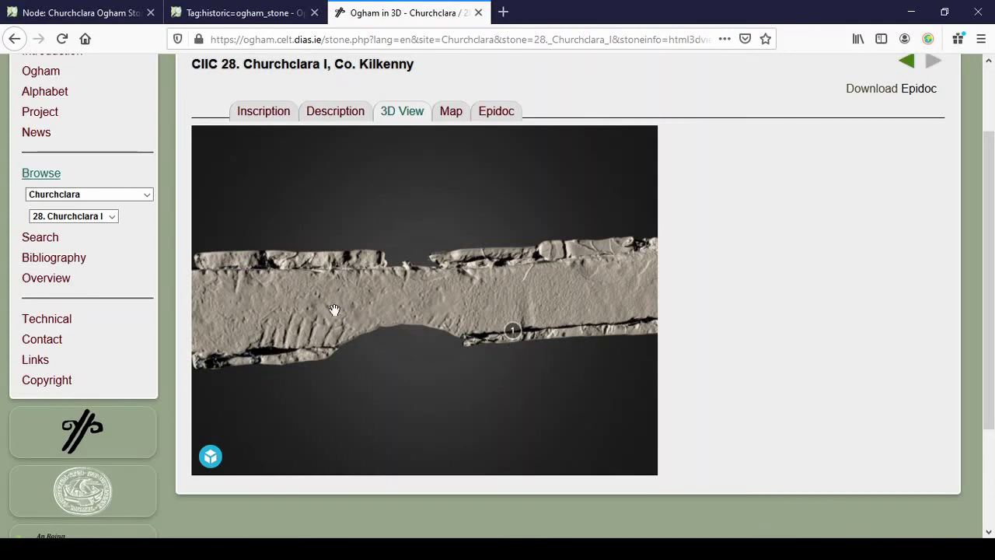
left_click_drag(334, 313, 296, 339)
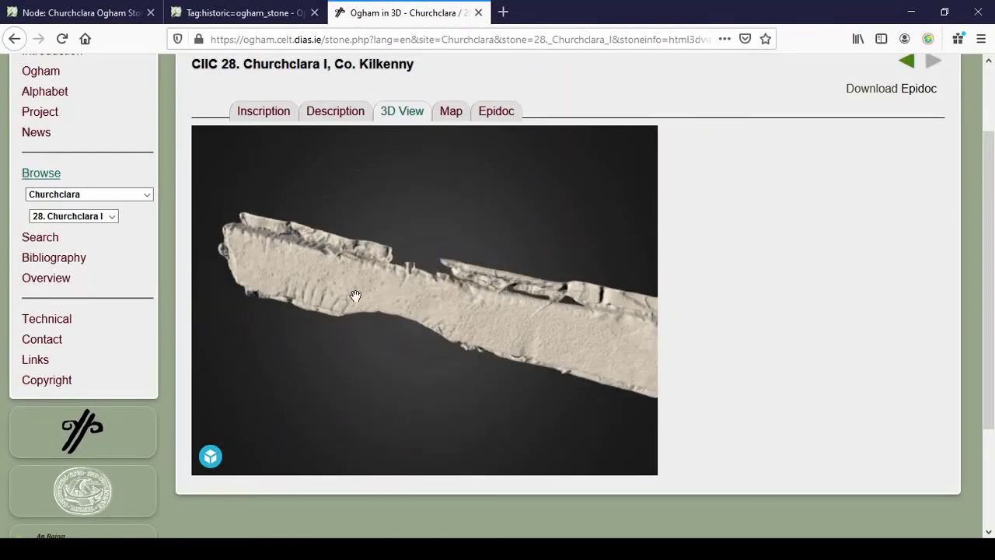
left_click_drag(356, 296, 251, 229)
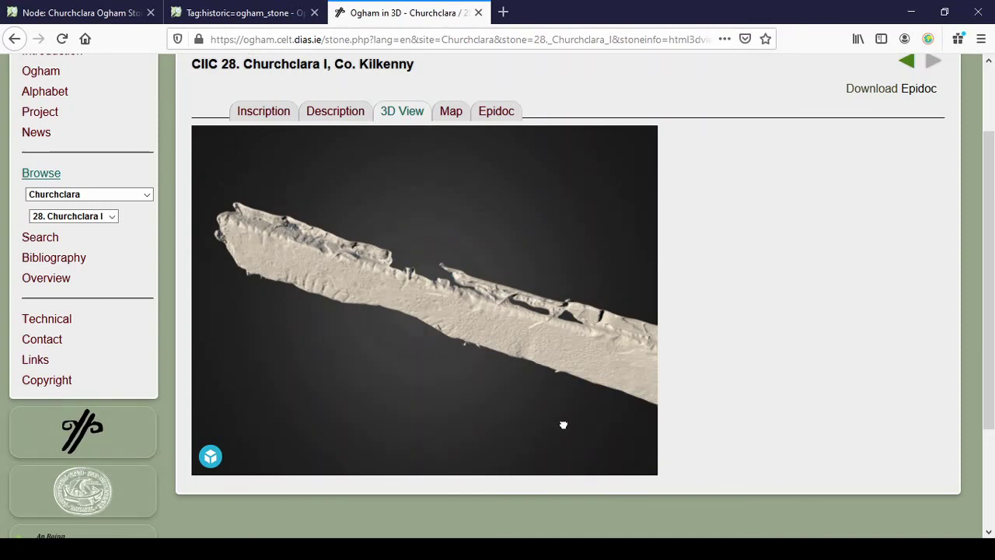
mouse_move(564, 425)
left_mouse_down()
mouse_move(576, 388)
mouse_move(555, 450)
left_mouse_up()
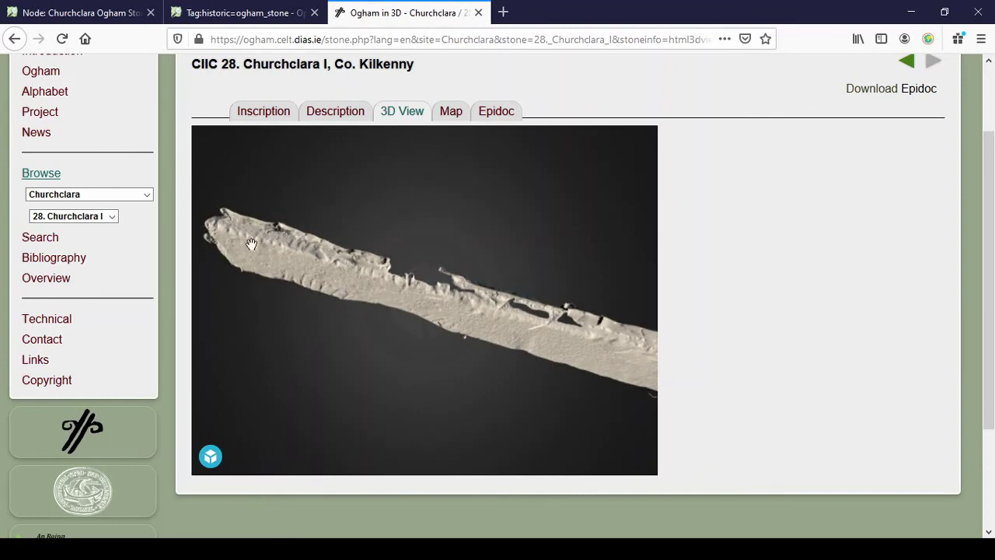
mouse_move(534, 395)
left_mouse_down()
mouse_move(546, 355)
mouse_move(441, 294)
mouse_move(587, 339)
mouse_move(575, 315)
mouse_move(548, 335)
mouse_move(313, 324)
mouse_move(285, 303)
mouse_move(324, 350)
mouse_move(452, 300)
mouse_move(557, 302)
left_mouse_up()
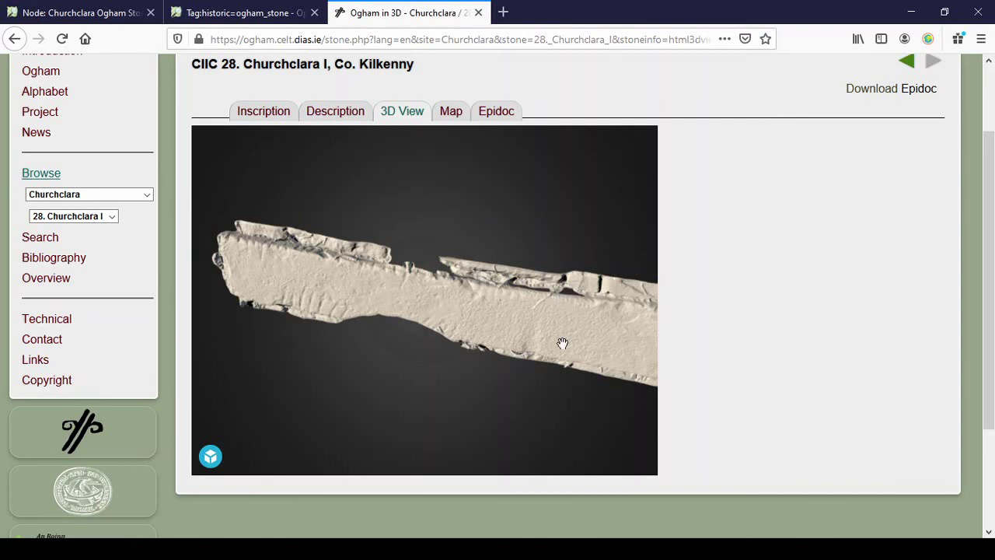
left_click_drag(563, 343, 351, 367)
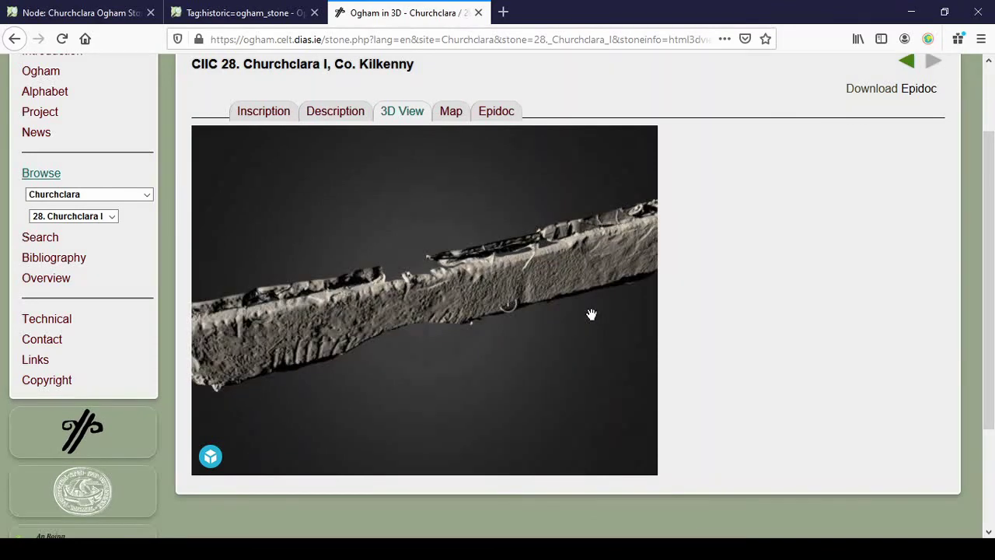
left_click_drag(584, 363, 555, 369)
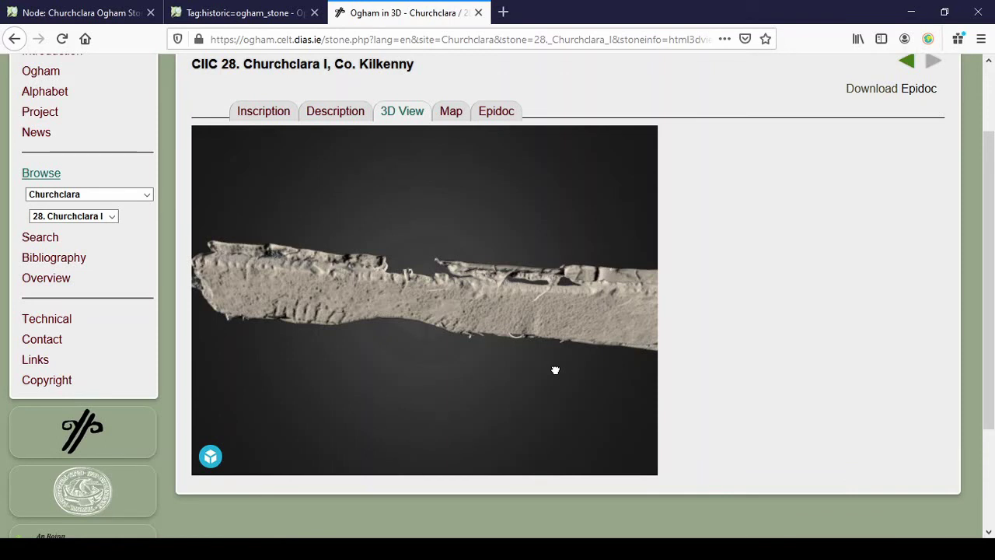
left_click_drag(555, 370, 533, 239)
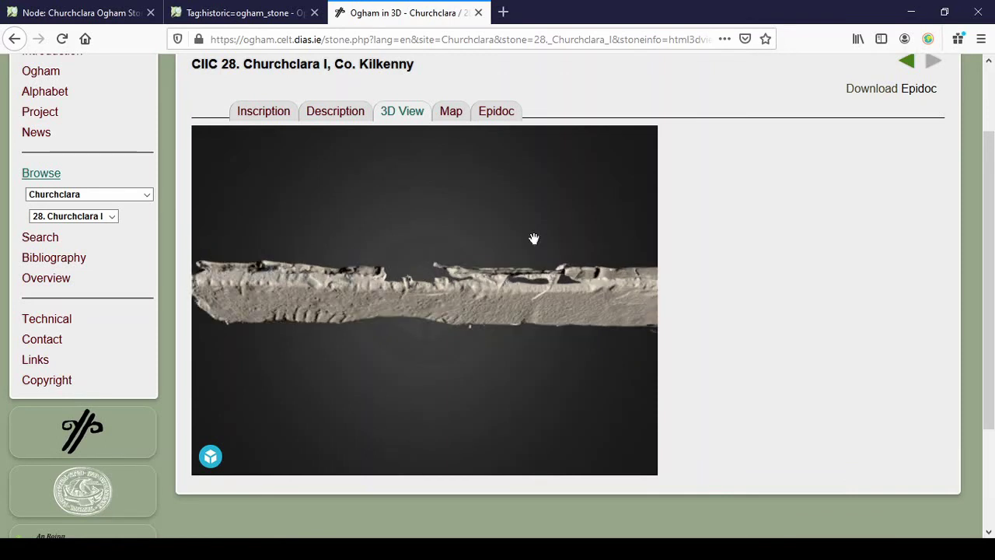